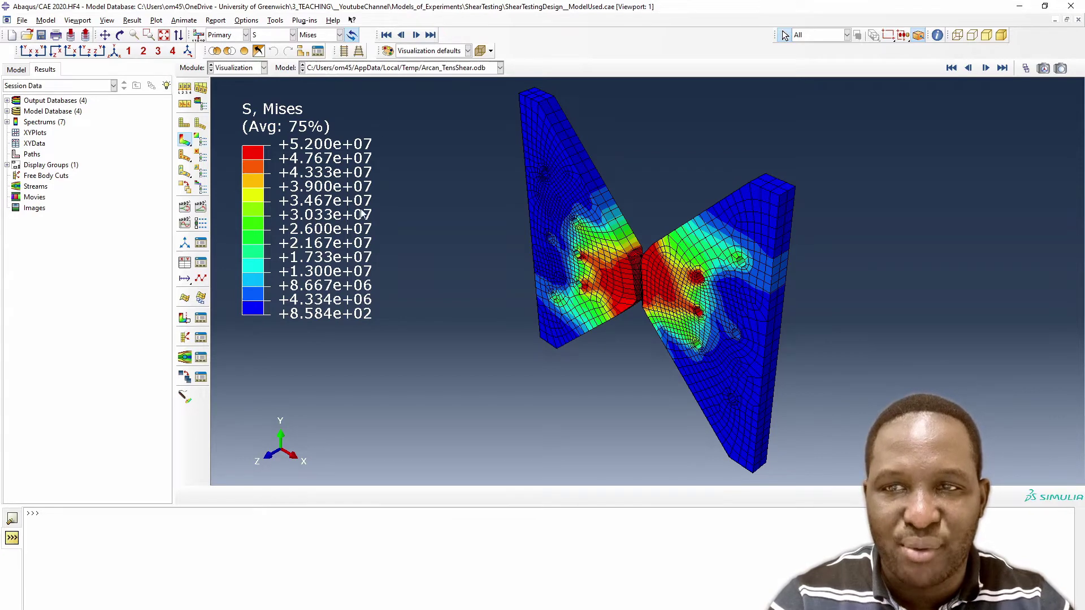
Display the Mises stress contours of ArcanTest_Tensile.odb on the deformed shape in the XY view.
click(427, 68)
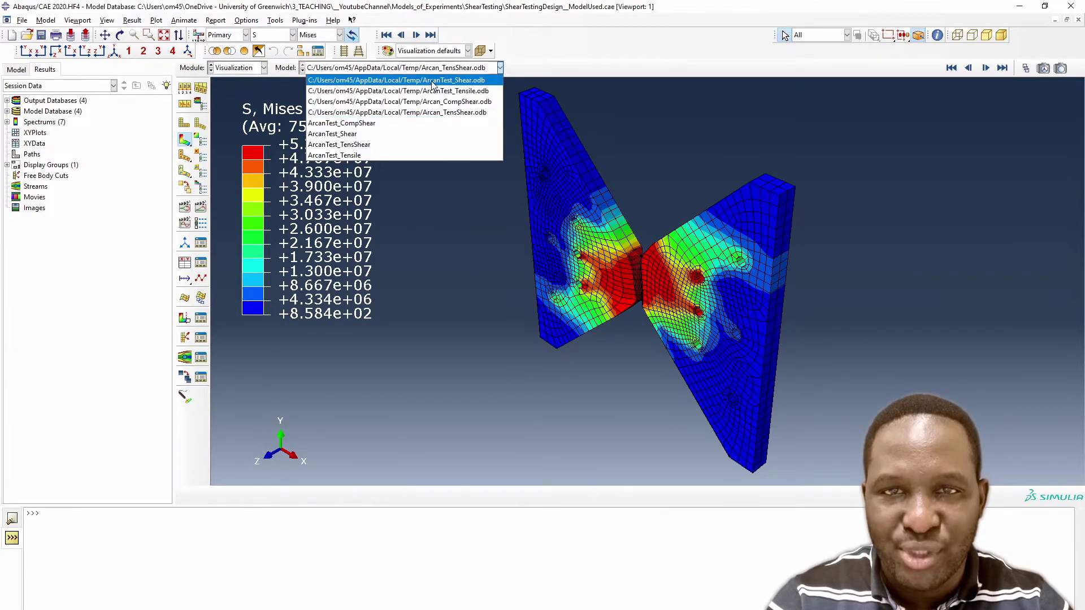
click(434, 91)
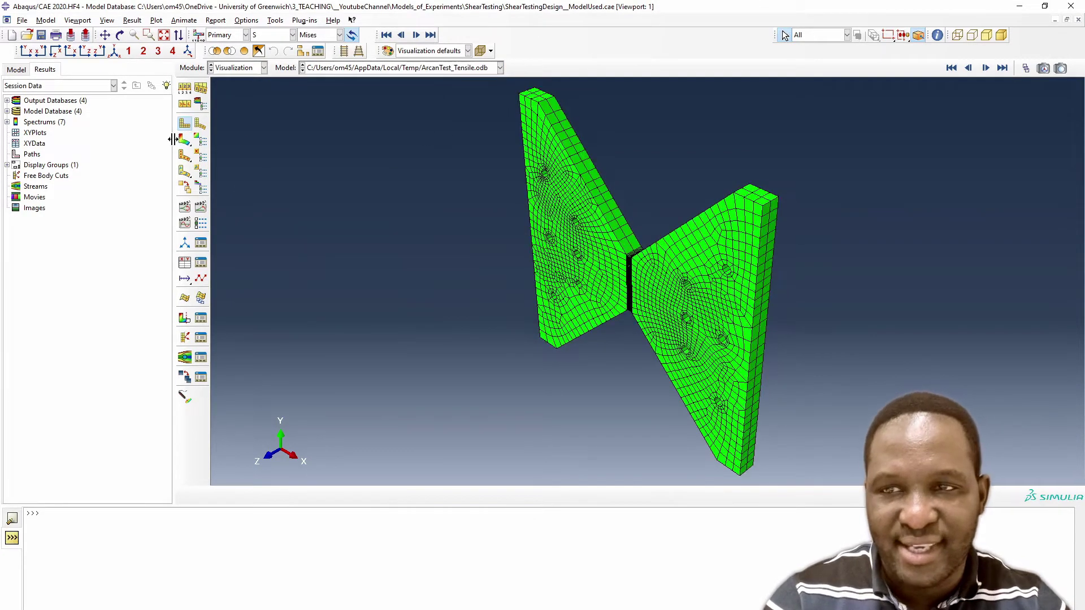
click(184, 140)
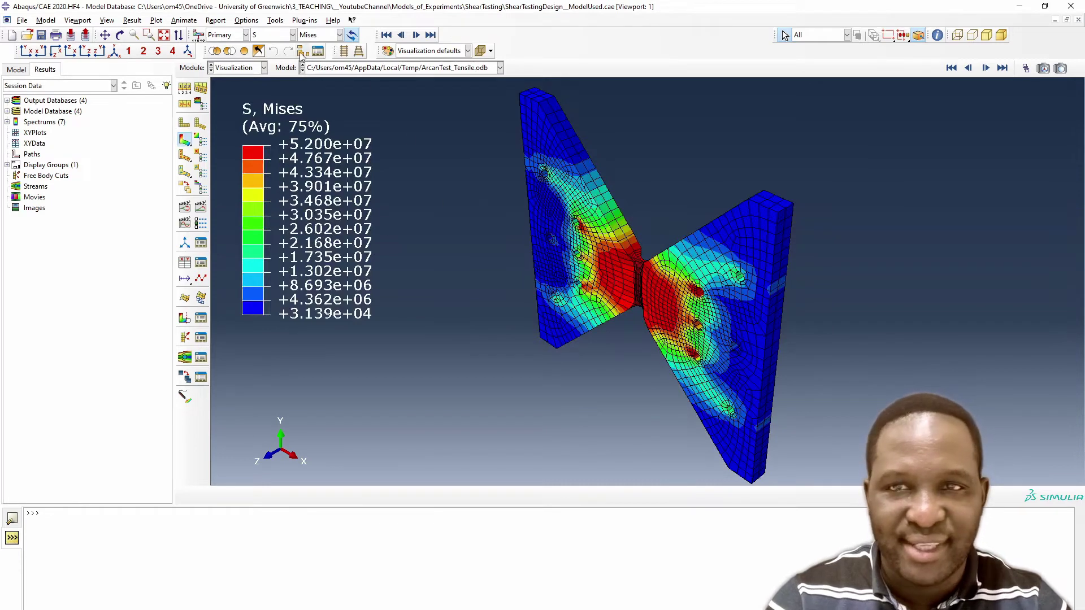
click(26, 51)
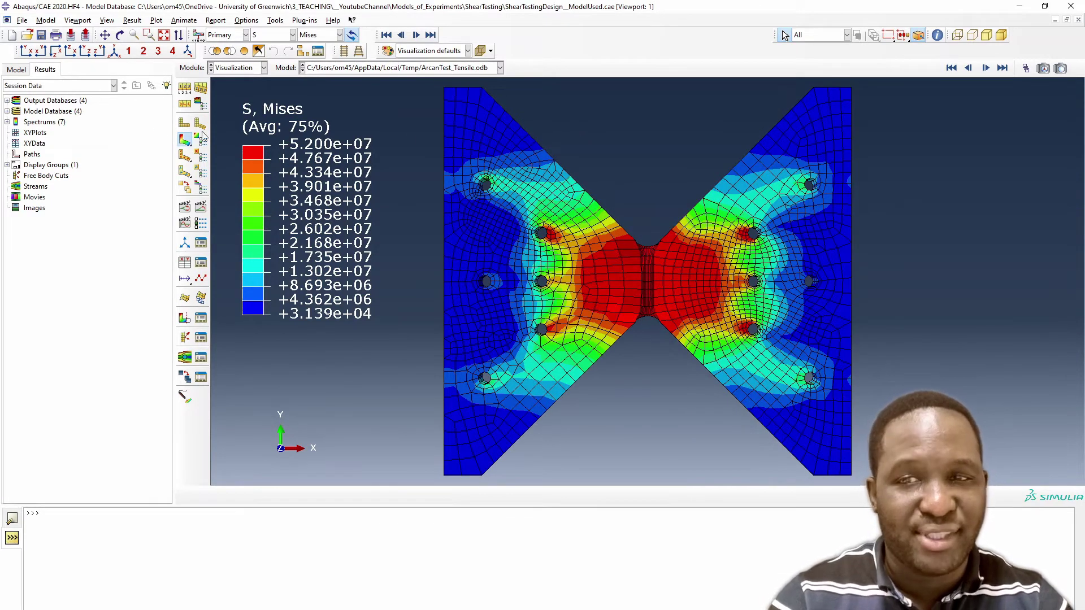
Animate the tensile results over their time history in looped playback and review the frame rate options.
click(201, 207)
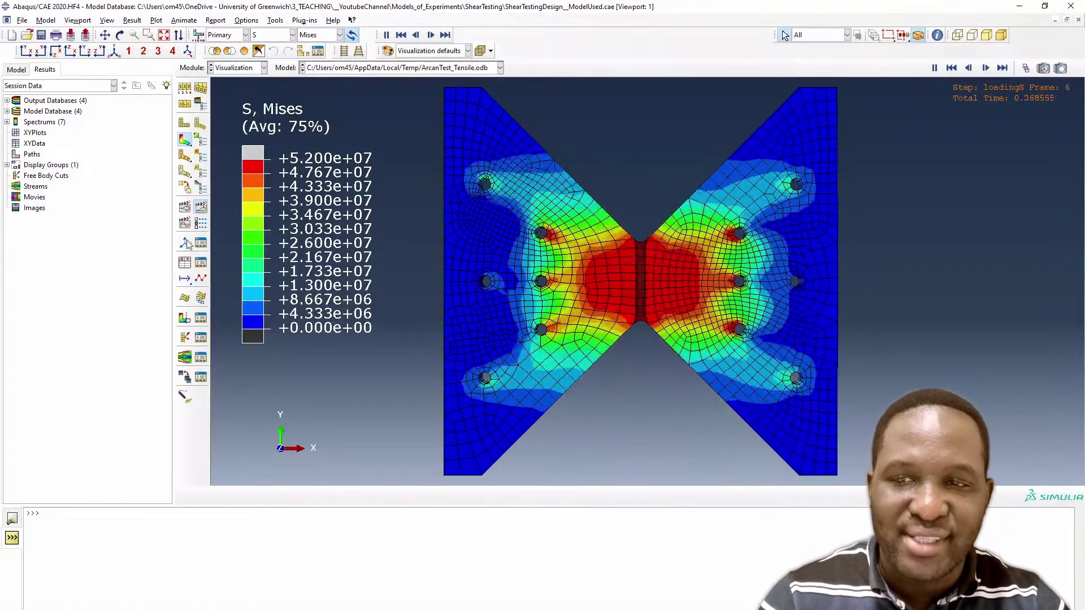
click(201, 224)
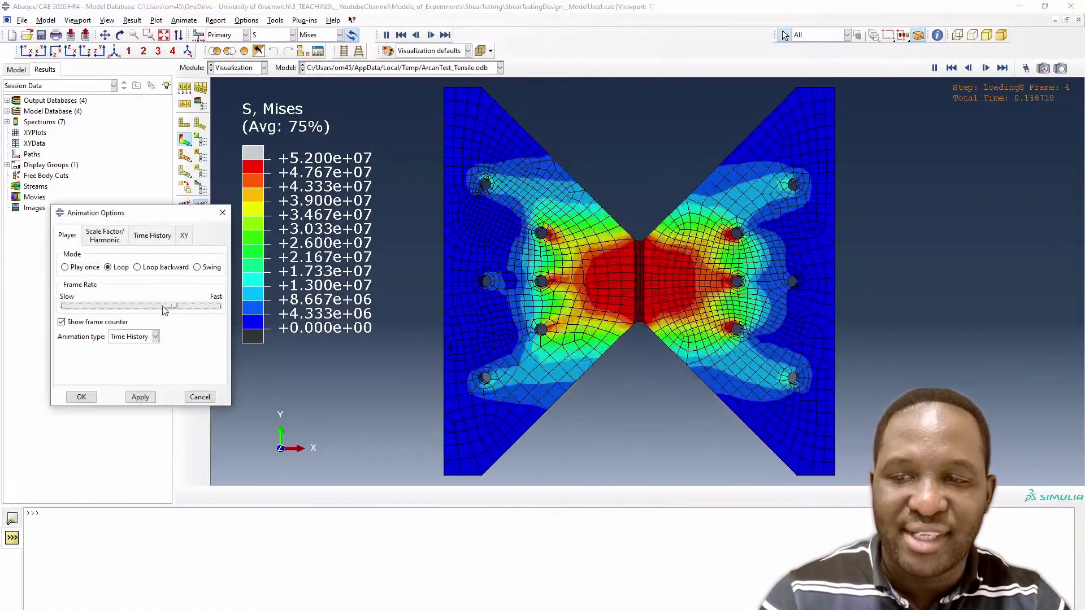
click(82, 396)
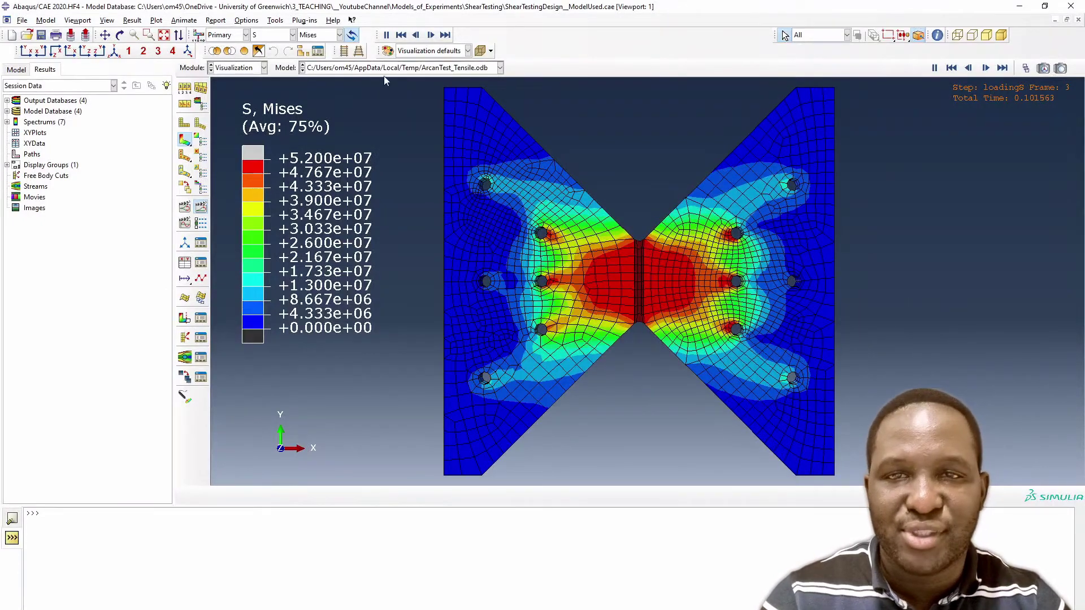
Show the deformed Mises contours of ArcanTest_Shear.odb in the XY view and animate their time history.
click(415, 69)
click(432, 107)
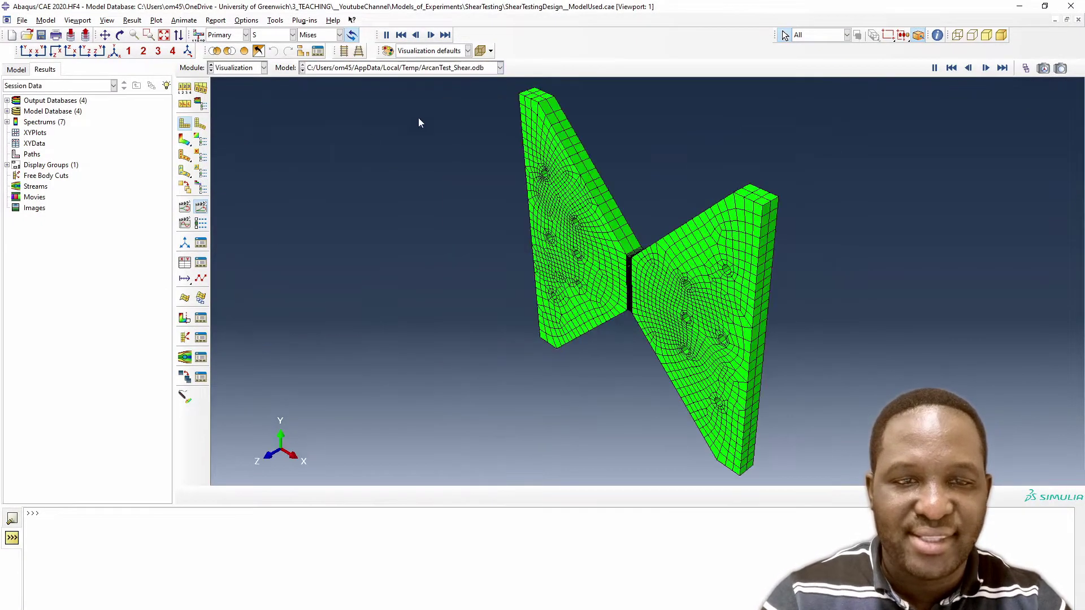
click(185, 139)
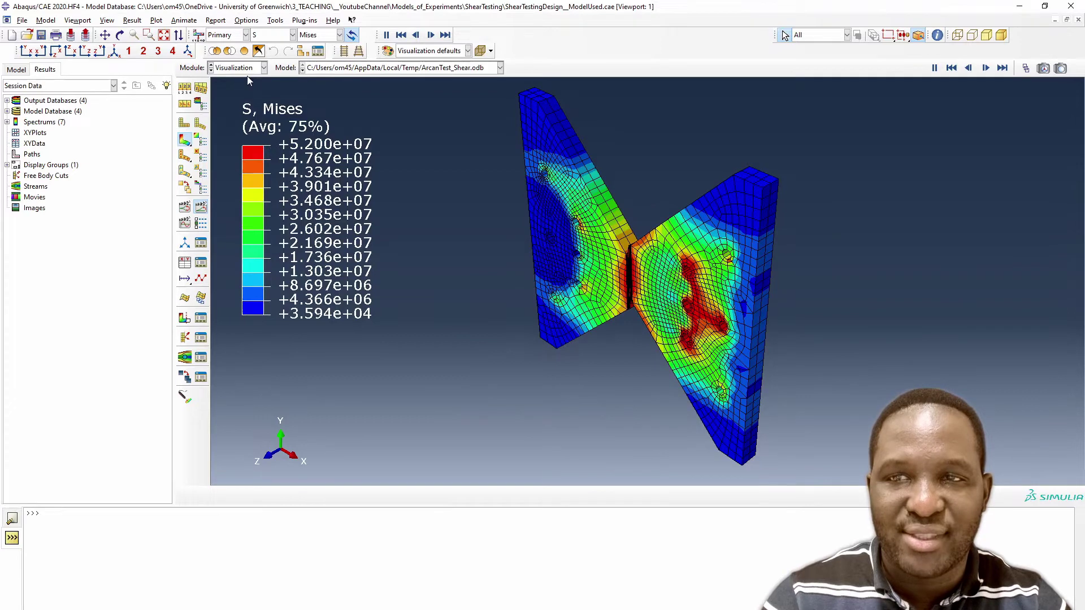
click(55, 52)
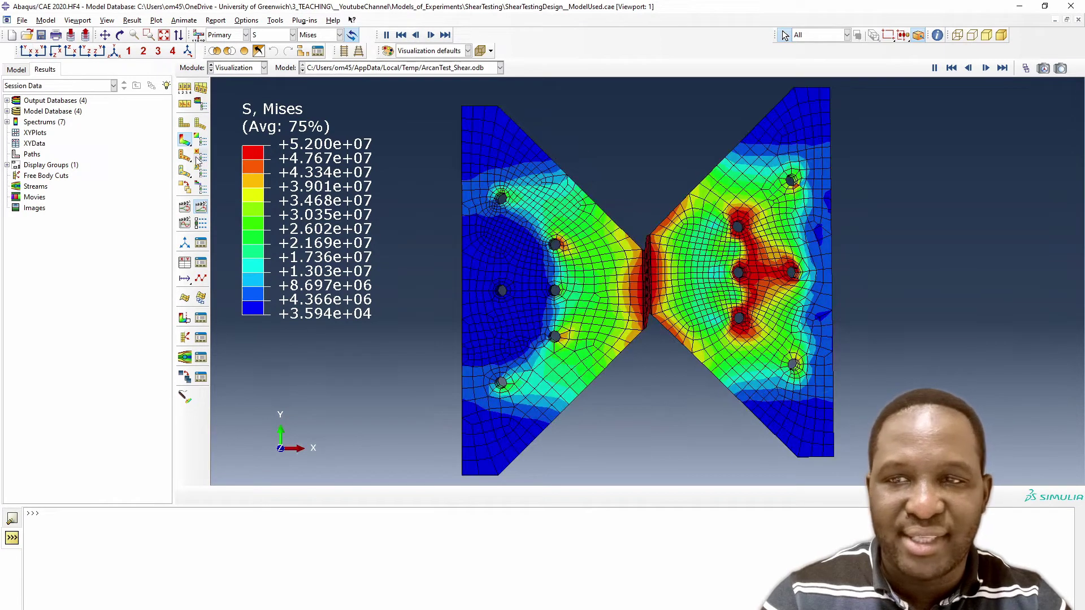
click(200, 208)
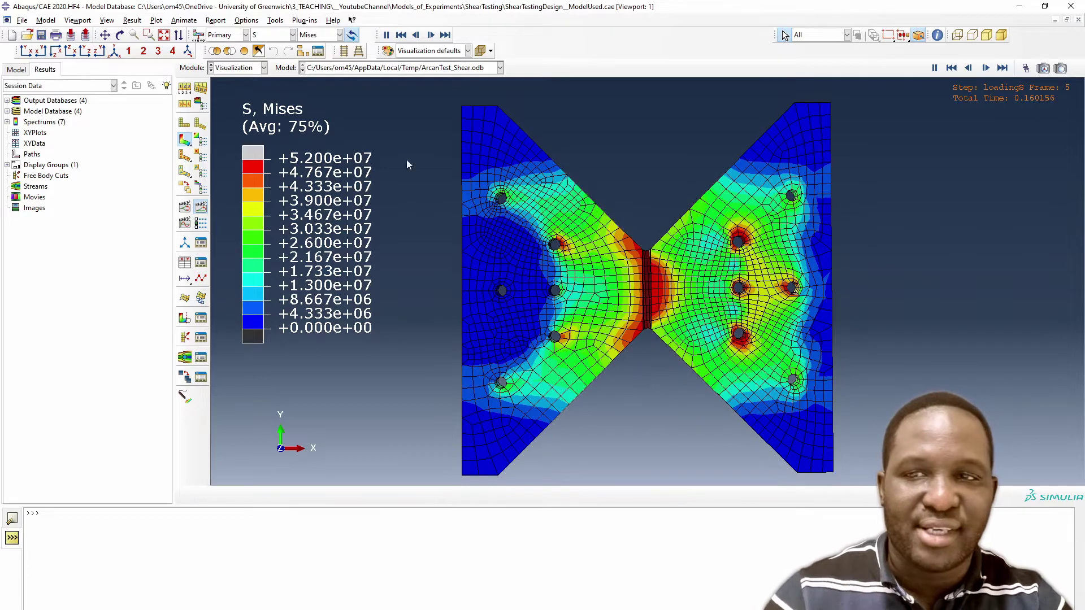
Show the deformed Mises contours of Arcan_TensShear.odb in the XY view and animate their time history.
click(383, 70)
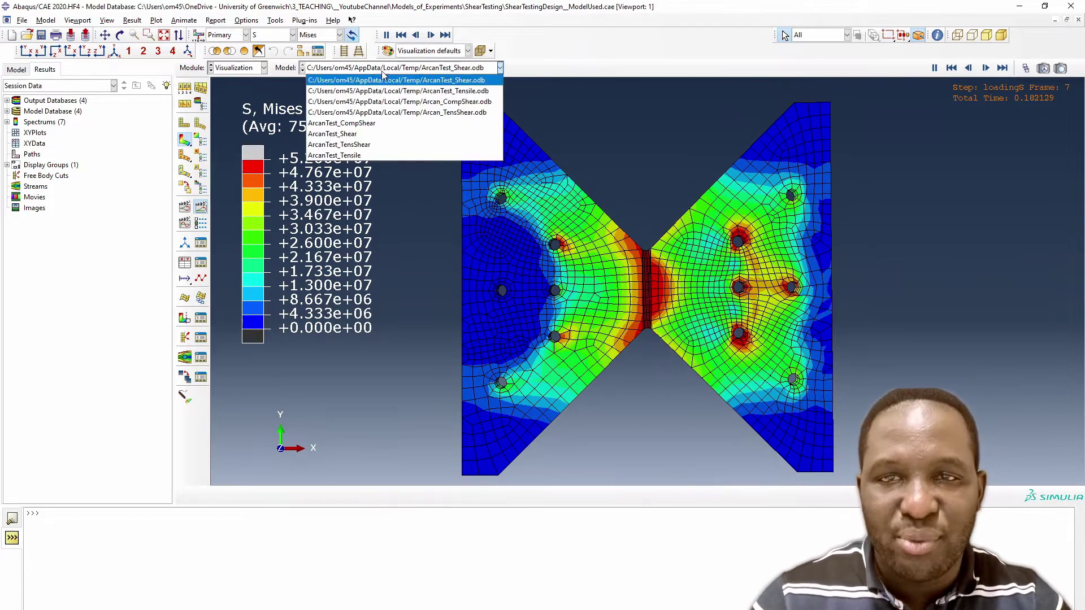
click(403, 113)
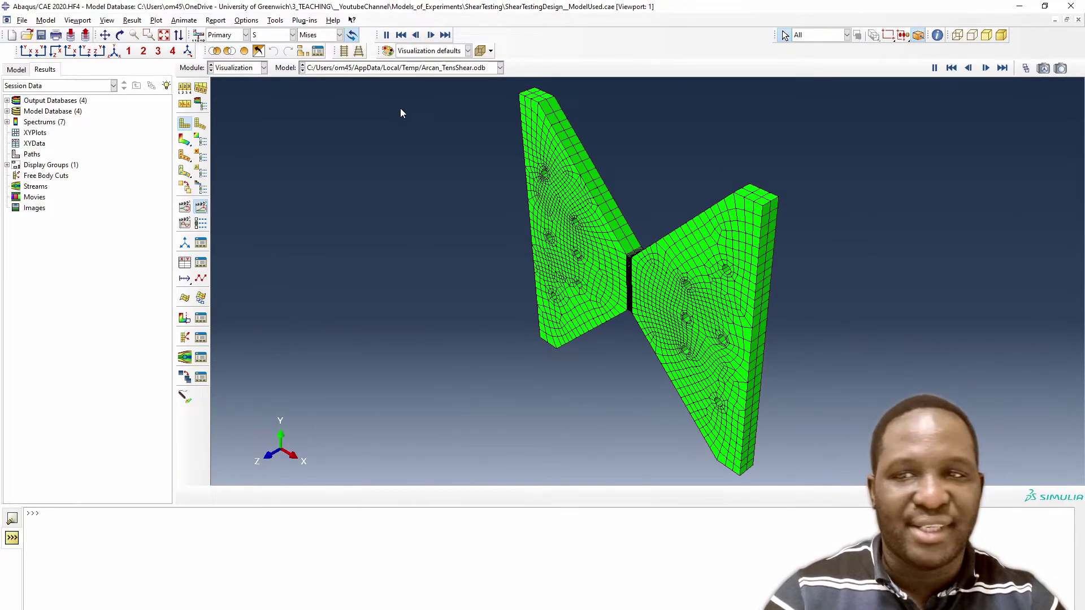
click(185, 140)
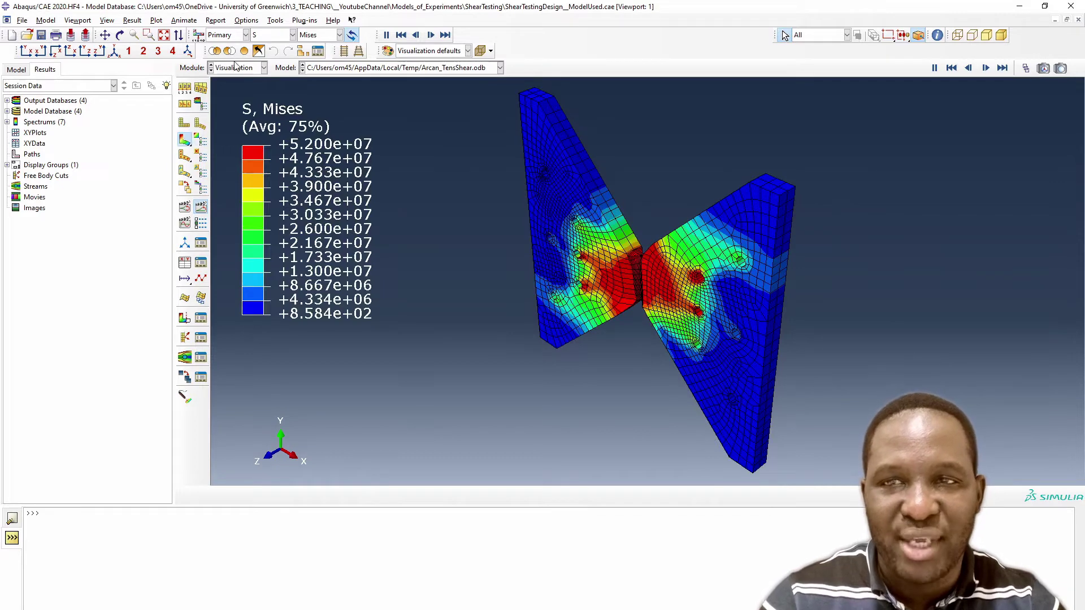
click(26, 51)
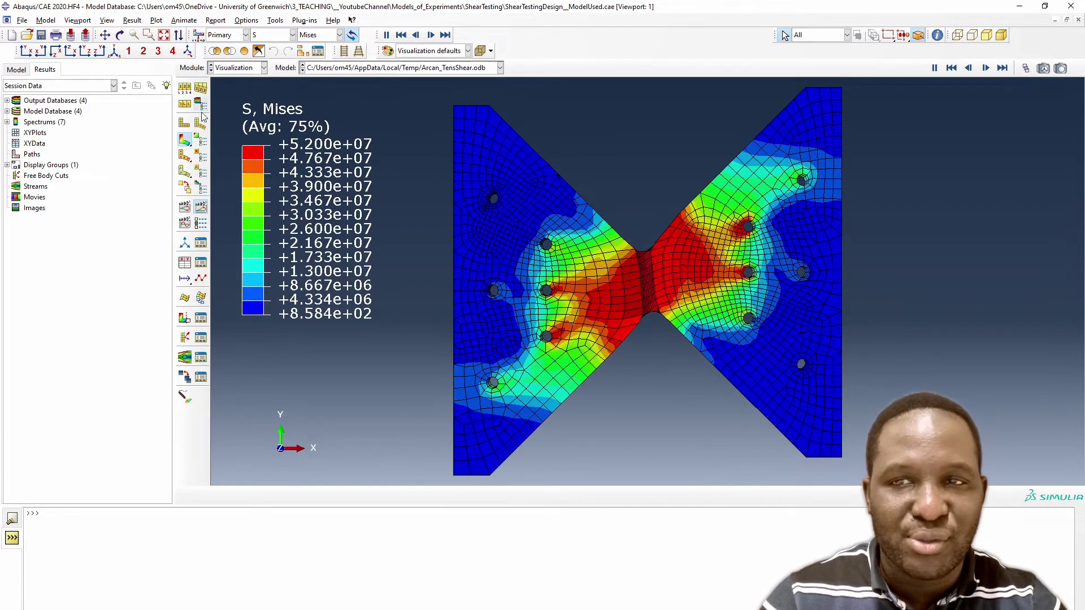
click(200, 206)
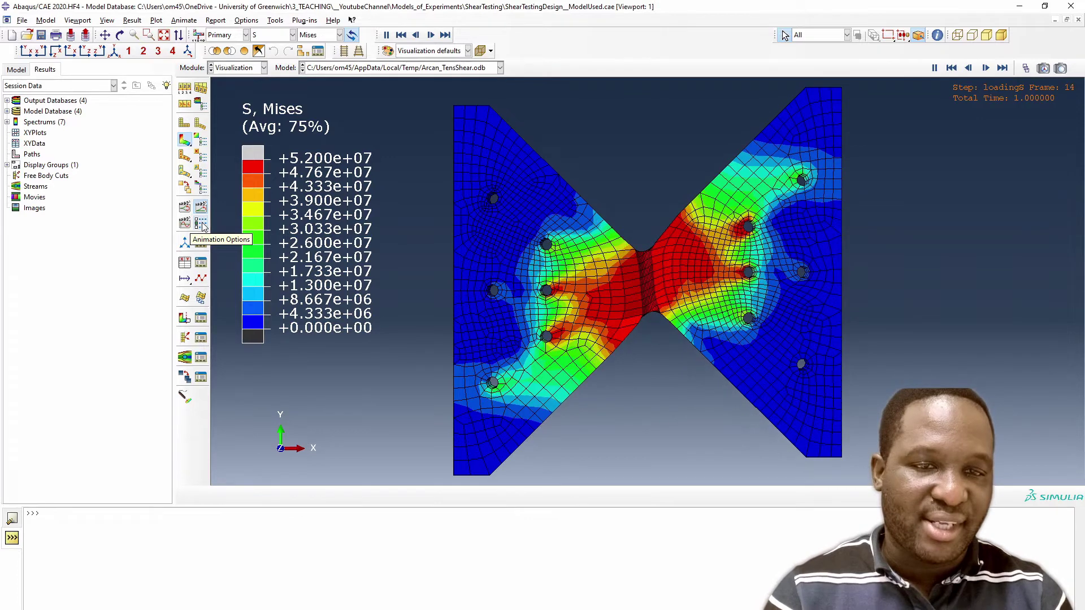
Show the deformed Mises contours of Arcan_CompShear.odb in the XY view and play their time-history animation, restarting it once.
click(411, 69)
click(437, 107)
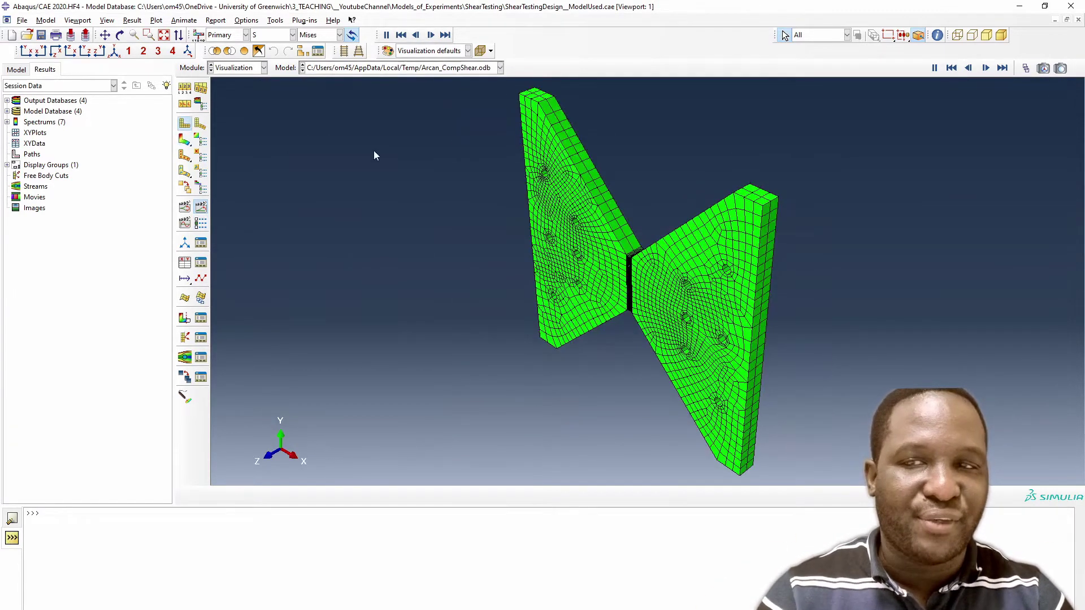
click(185, 140)
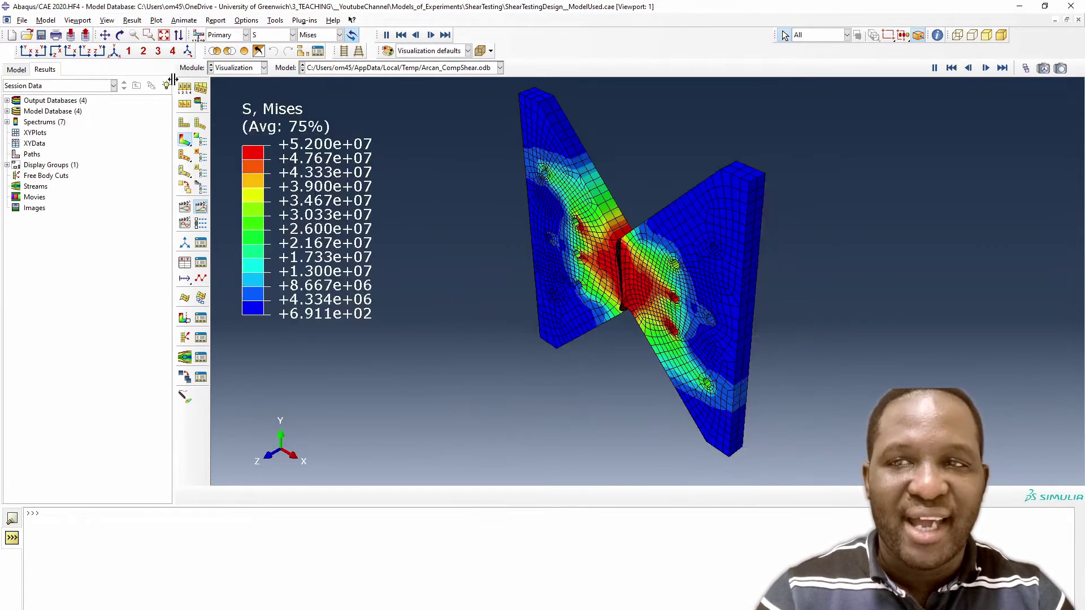
click(25, 52)
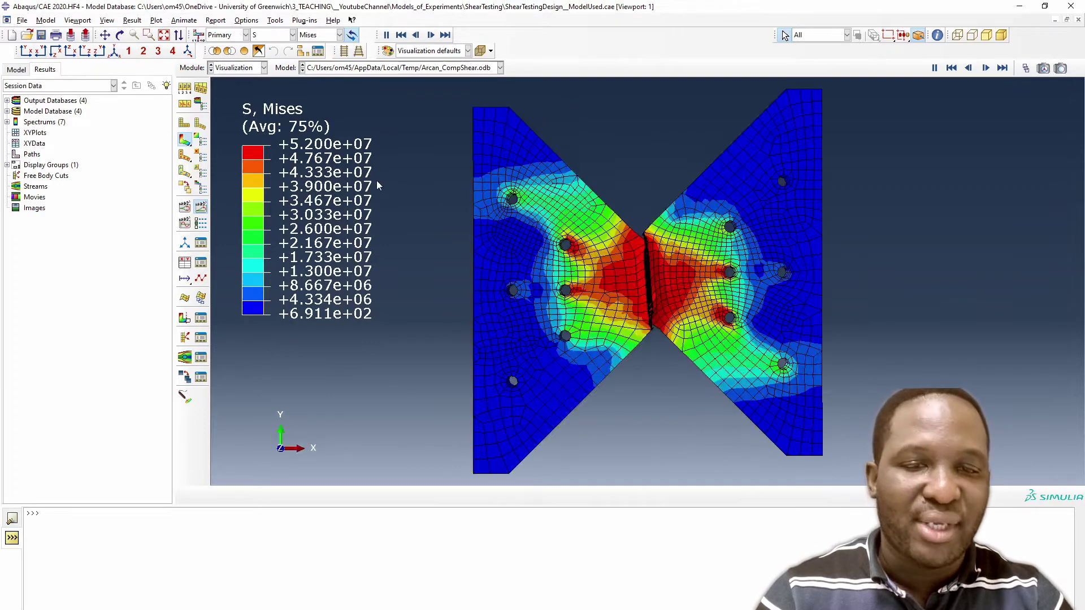
click(201, 209)
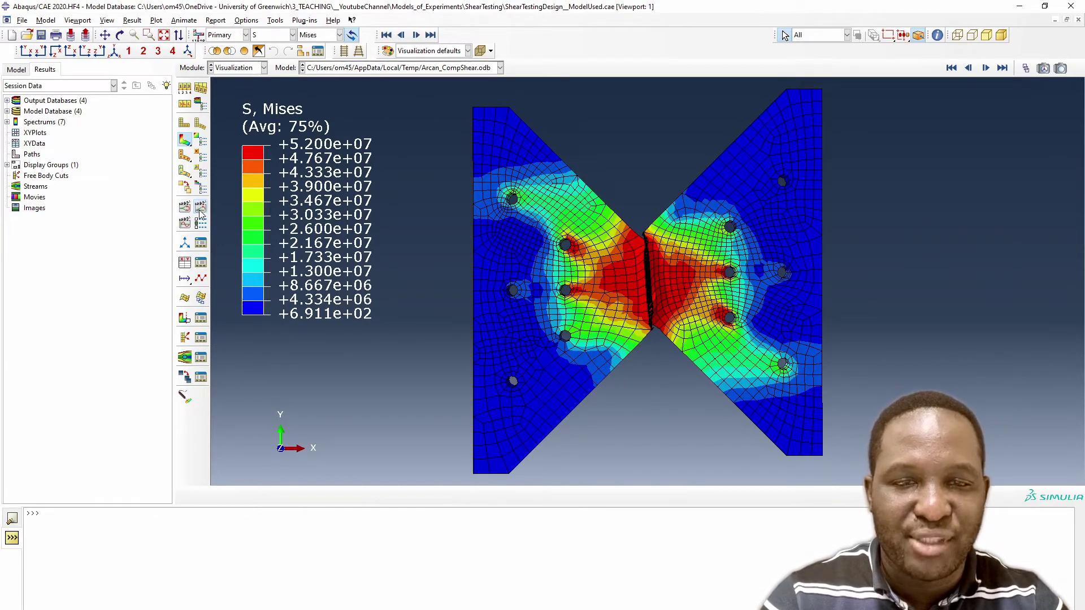
click(200, 208)
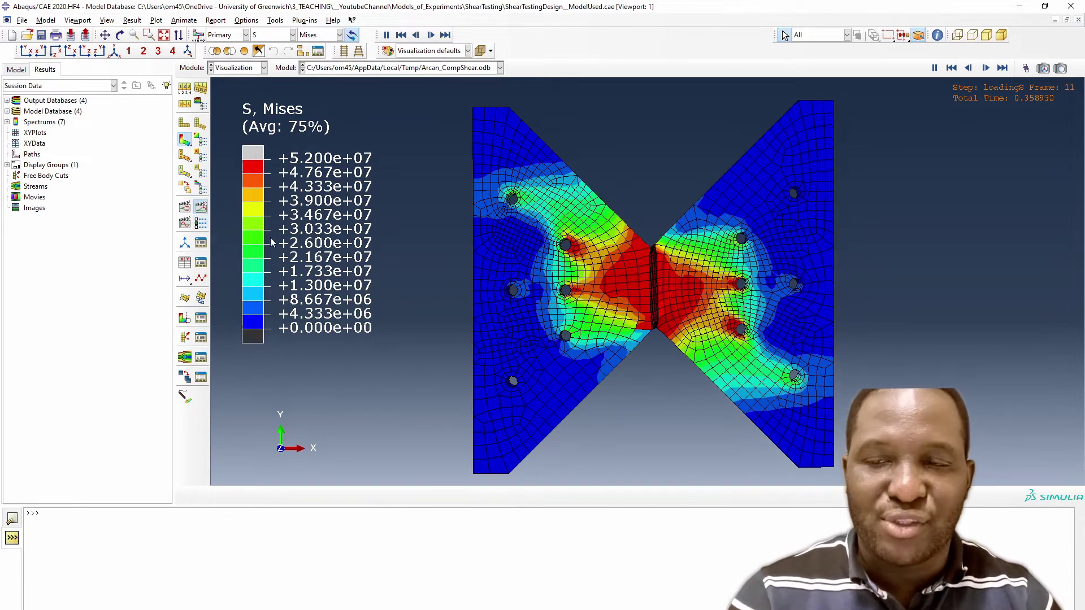
Open the MainHO history output request of the ArcanTest_Tensile model for inspection.
click(16, 70)
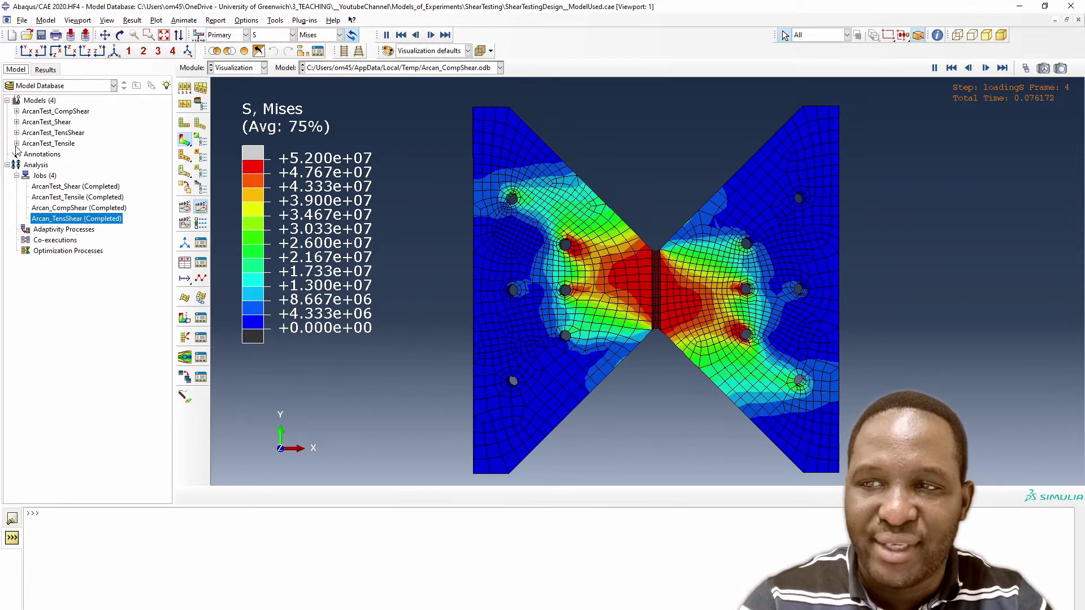
click(16, 143)
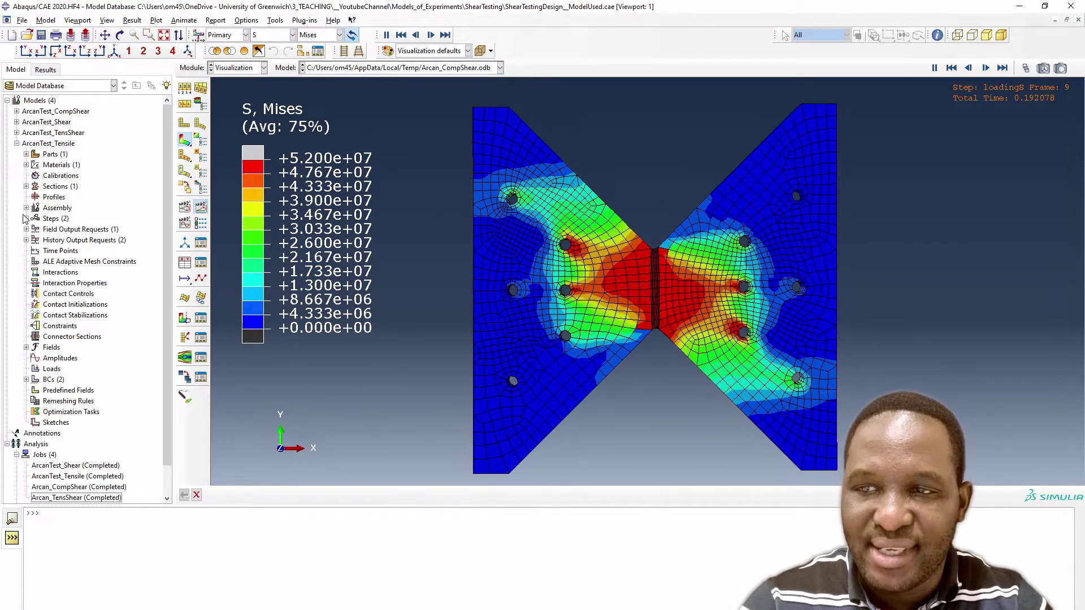
click(26, 240)
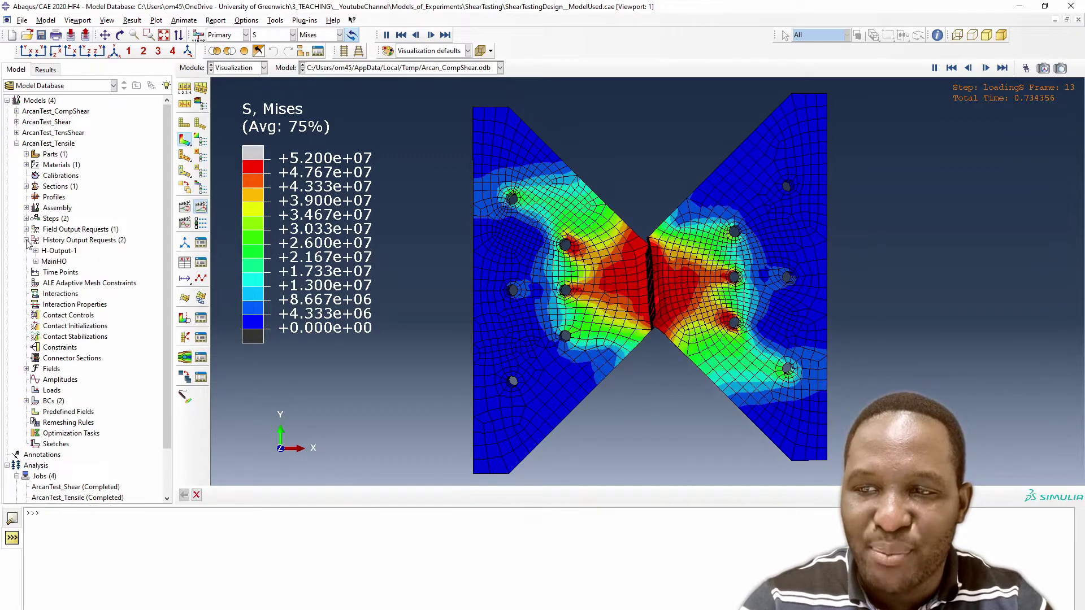
click(53, 262)
double_click(54, 261)
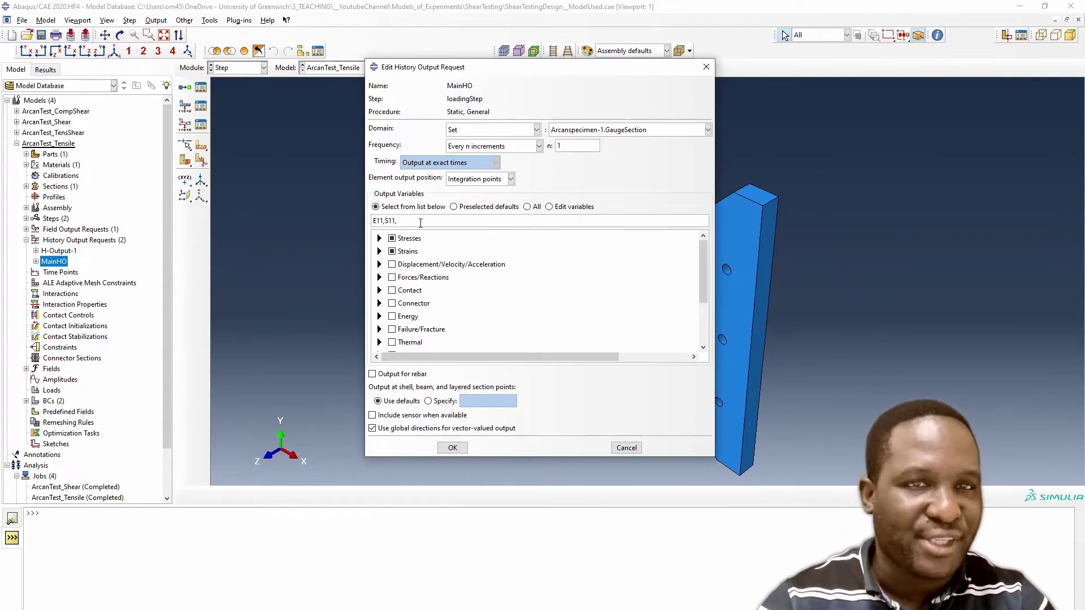
Examine the request's output variables and its gauge section domain in the XY view, then close it without saving changes.
mouse_move(384, 221)
mouse_down()
mouse_move(366, 221)
mouse_move(397, 221)
mouse_up()
drag(540, 70, 362, 79)
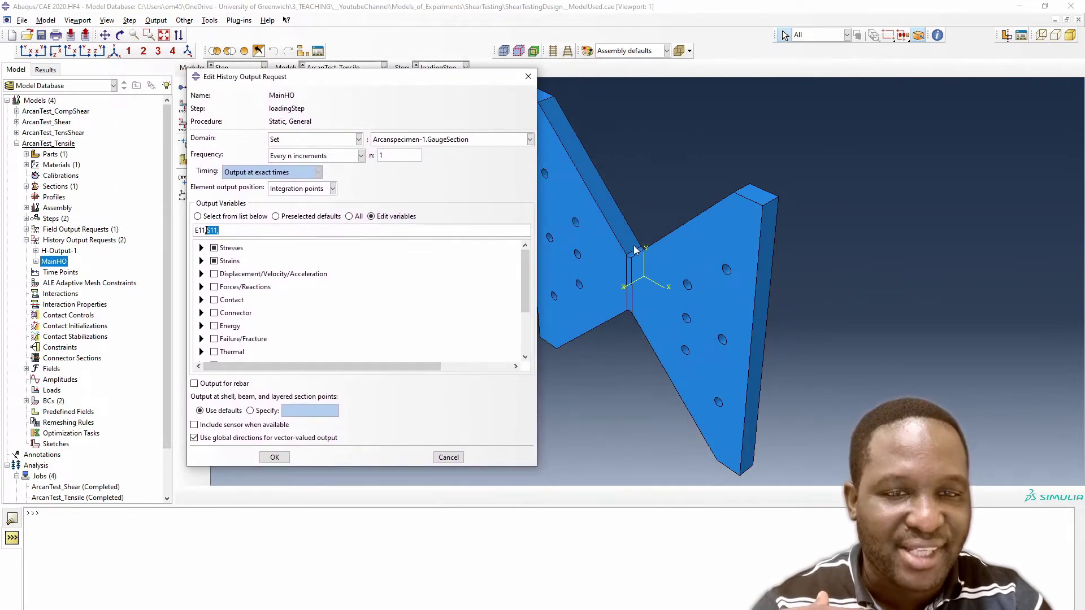
click(25, 52)
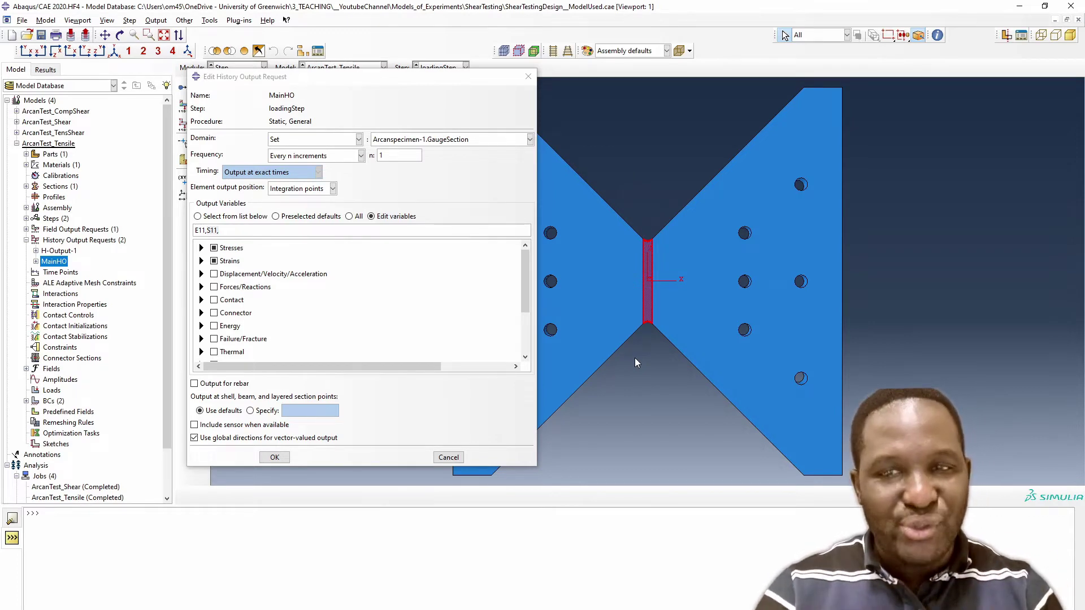
click(529, 77)
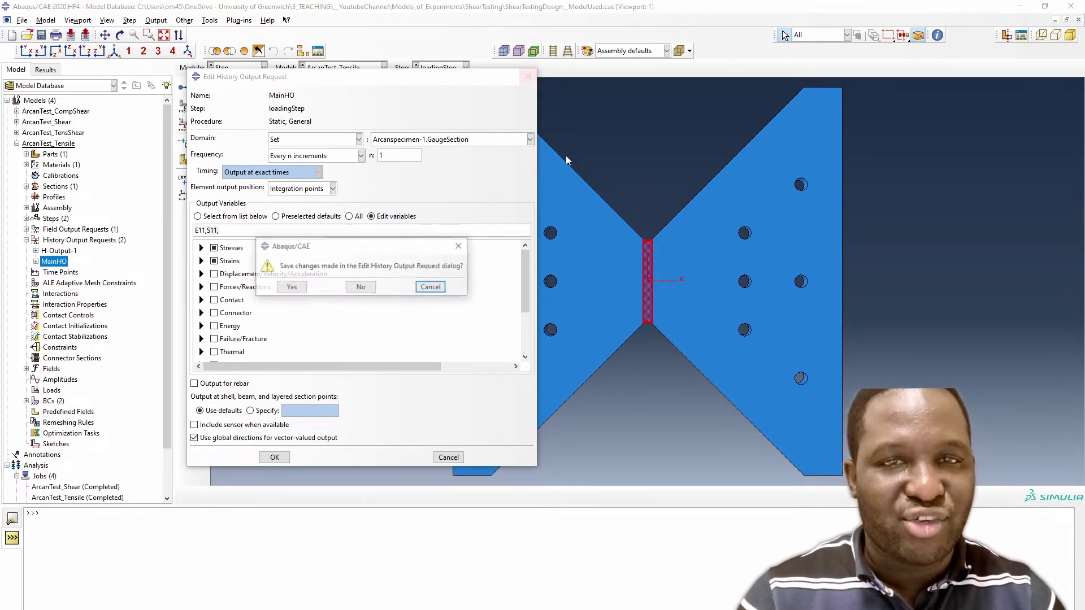
click(361, 286)
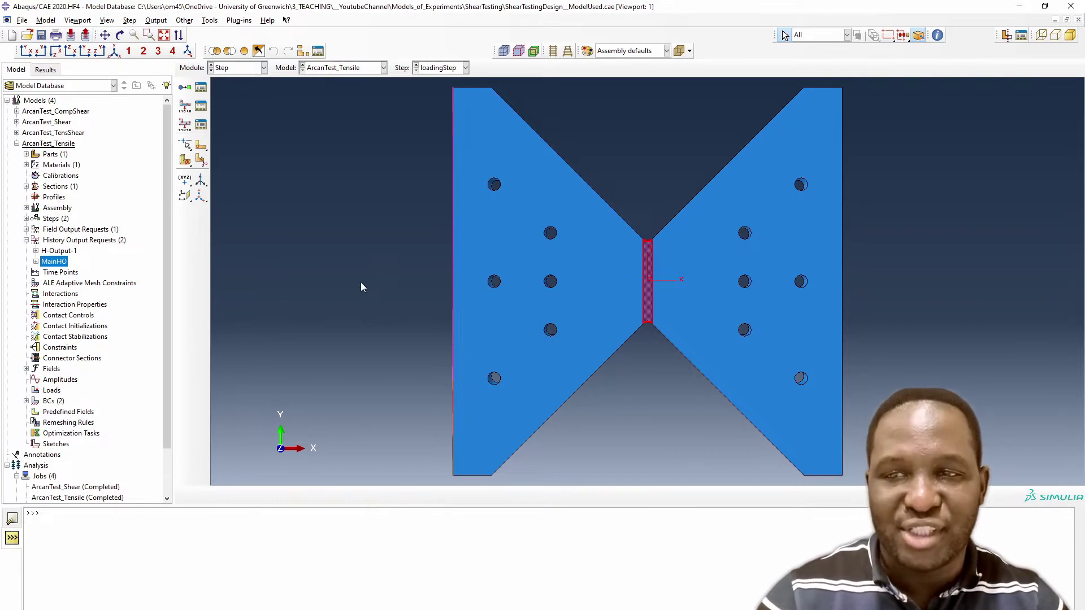
Return to the Visualization module and display the deformed Mises contours of ArcanTest_Tensile.odb.
click(236, 69)
click(237, 182)
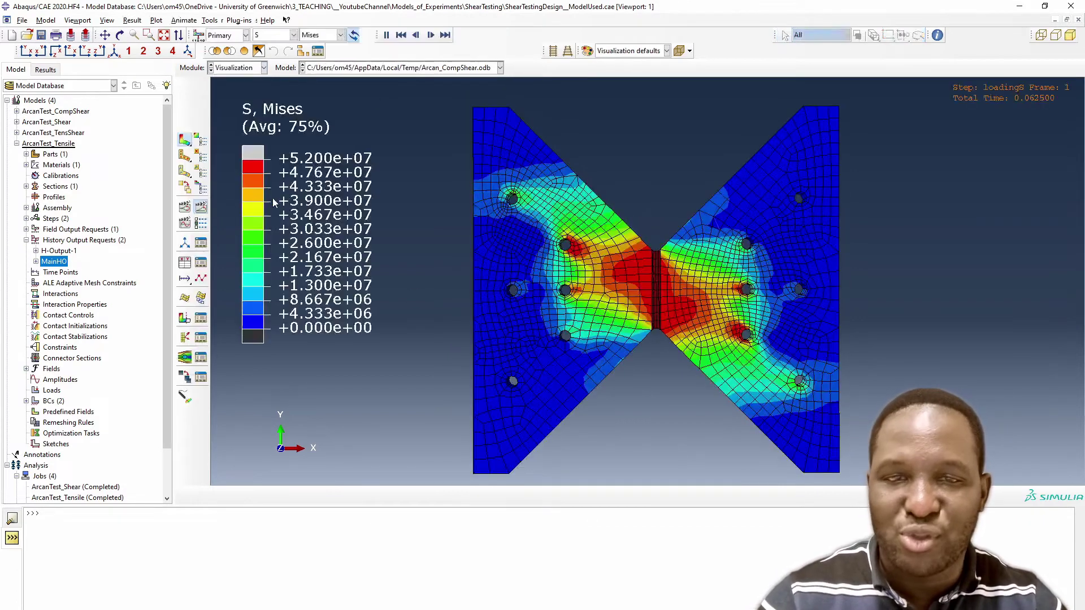
click(474, 69)
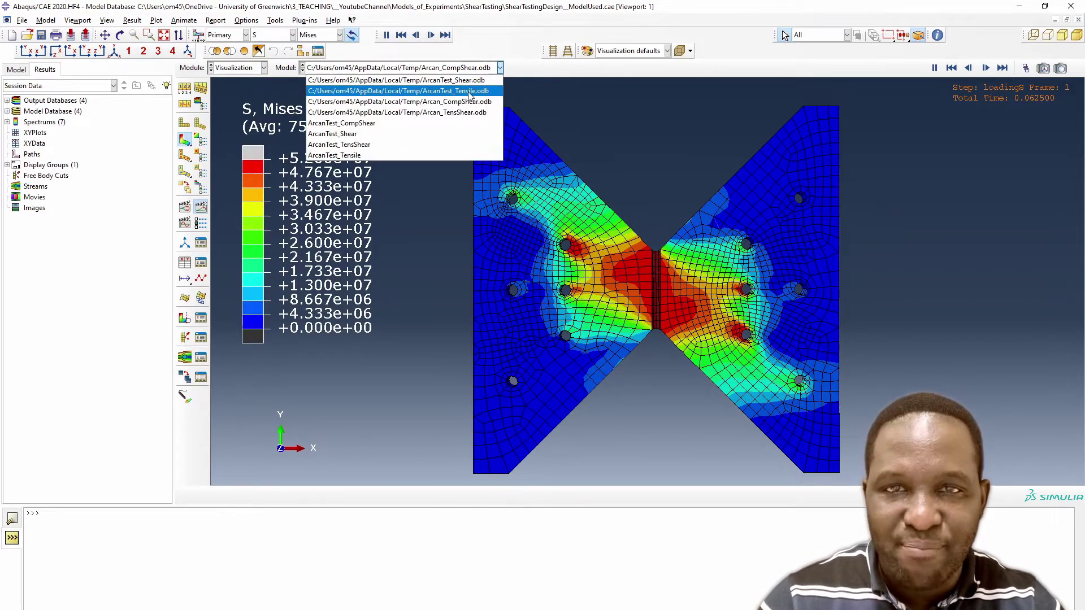
click(473, 96)
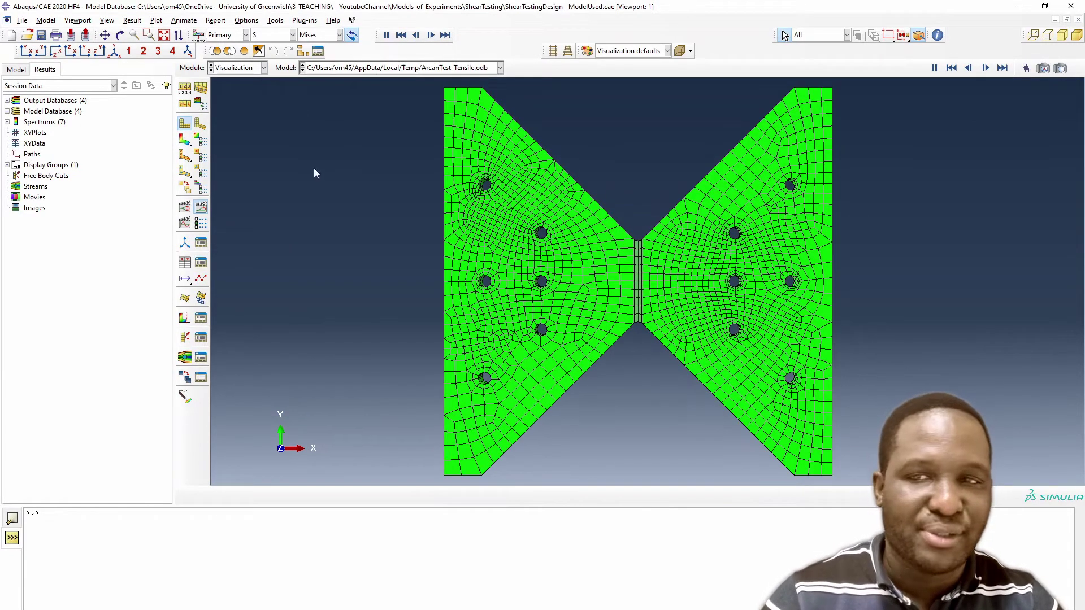
click(185, 140)
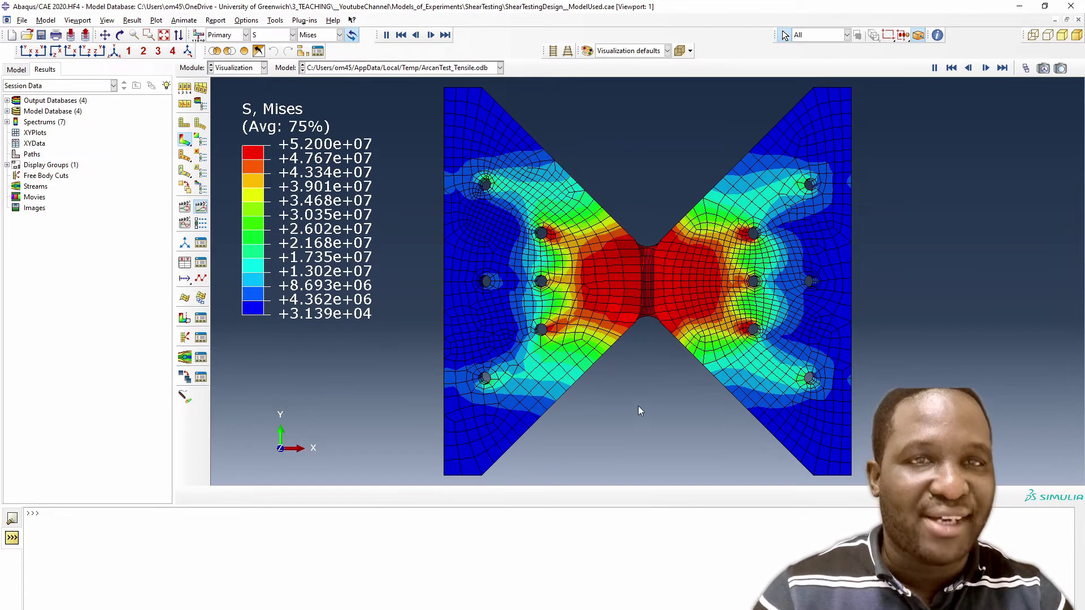
Create XY data from ODB history output and select the E11 strain components of all GAUGESECTION elements, 1667 to 1866.
click(185, 264)
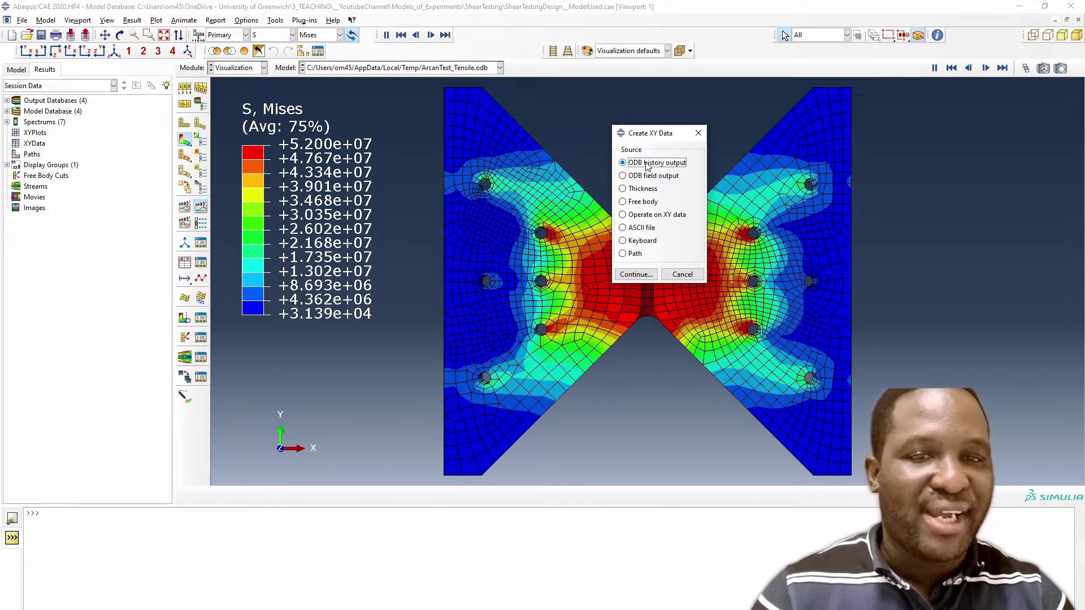
click(626, 275)
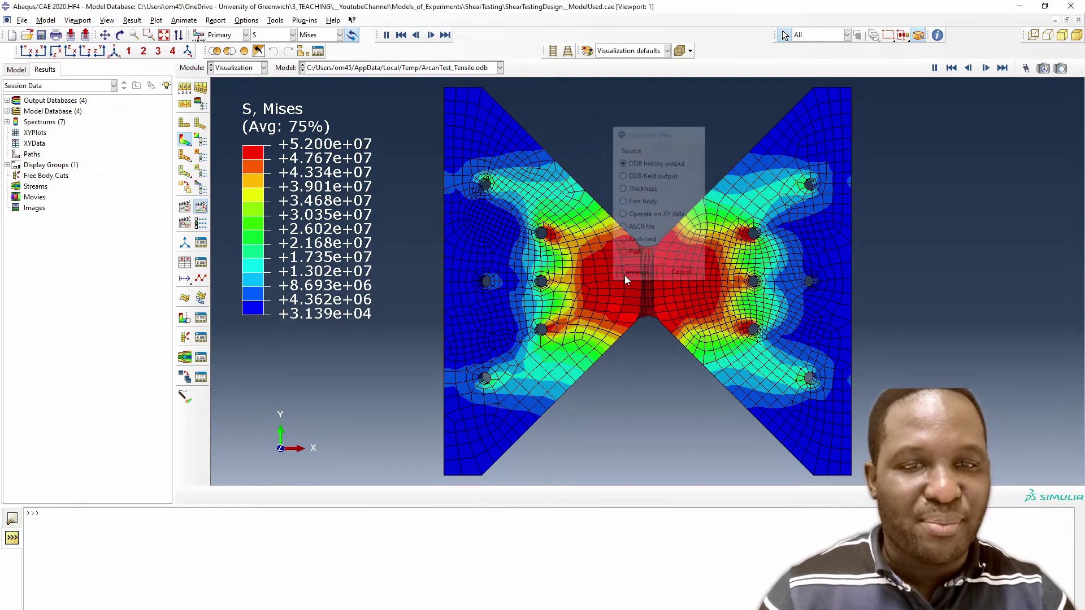
drag(362, 21, 599, 91)
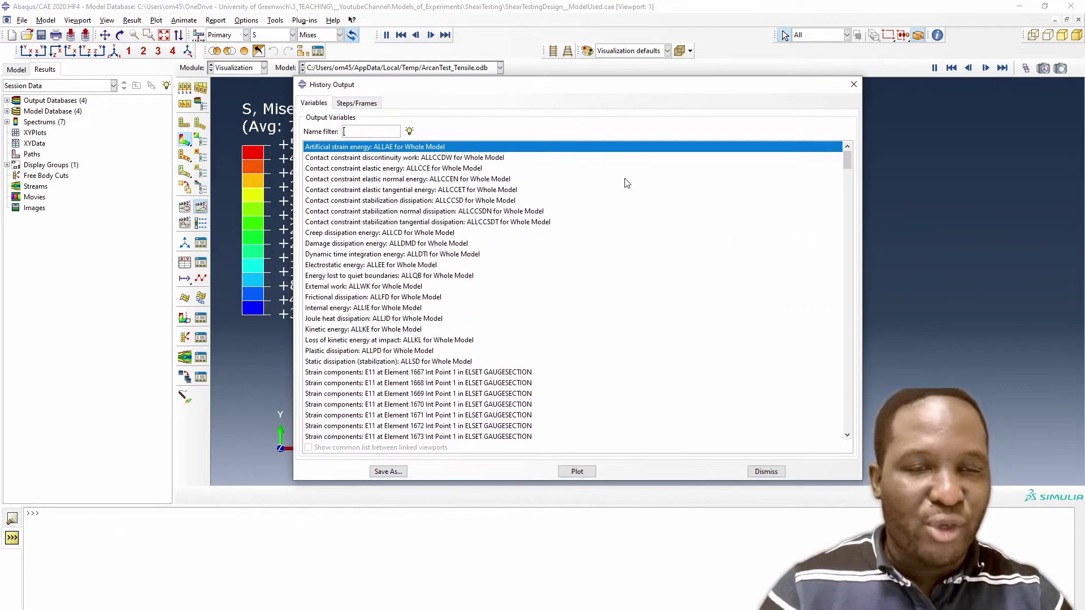
scroll(542, 251, down, 4)
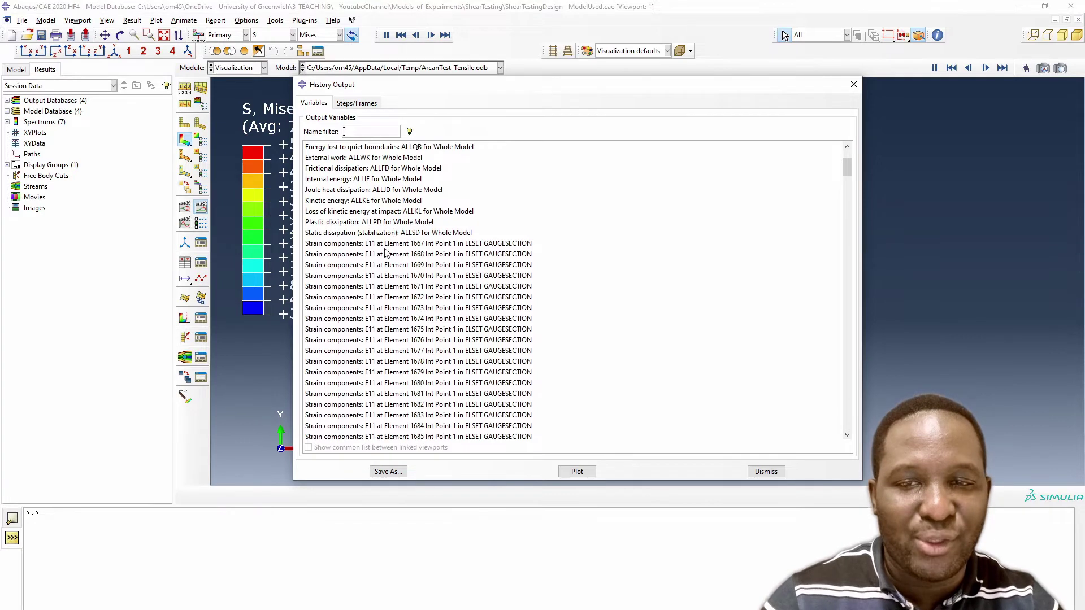
click(385, 244)
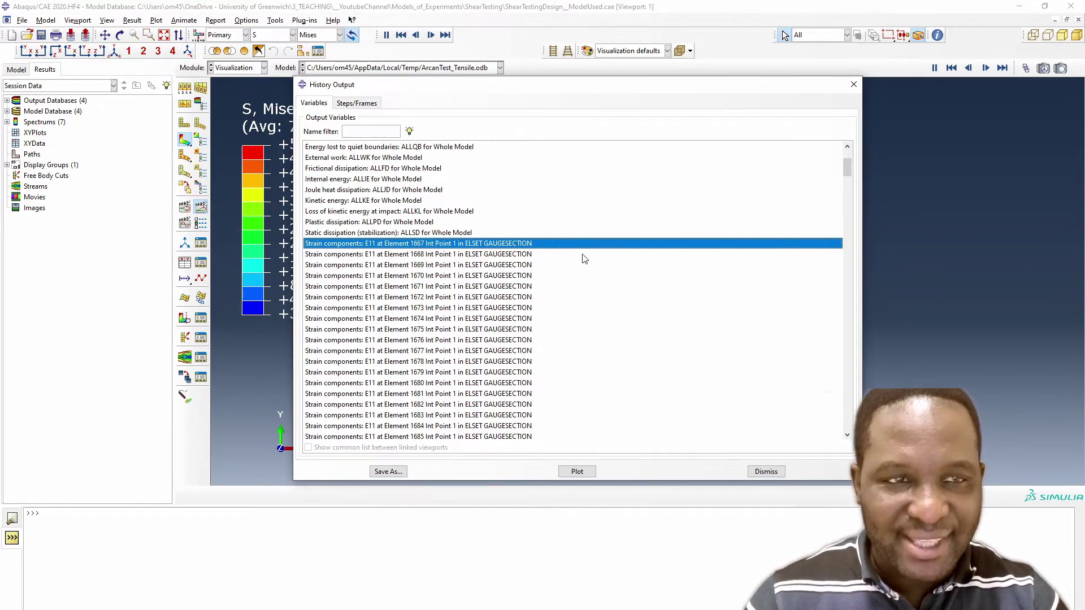
drag(555, 249, 549, 321)
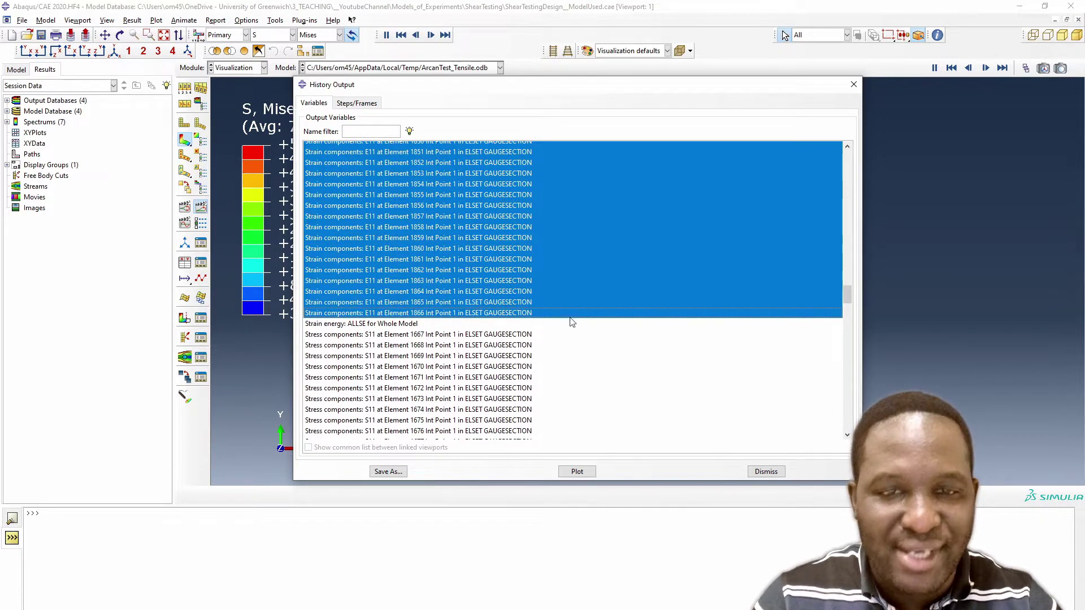
Save the average of the selected E11 strain curves as TE11Avg using the avg operation, and plot it.
click(390, 471)
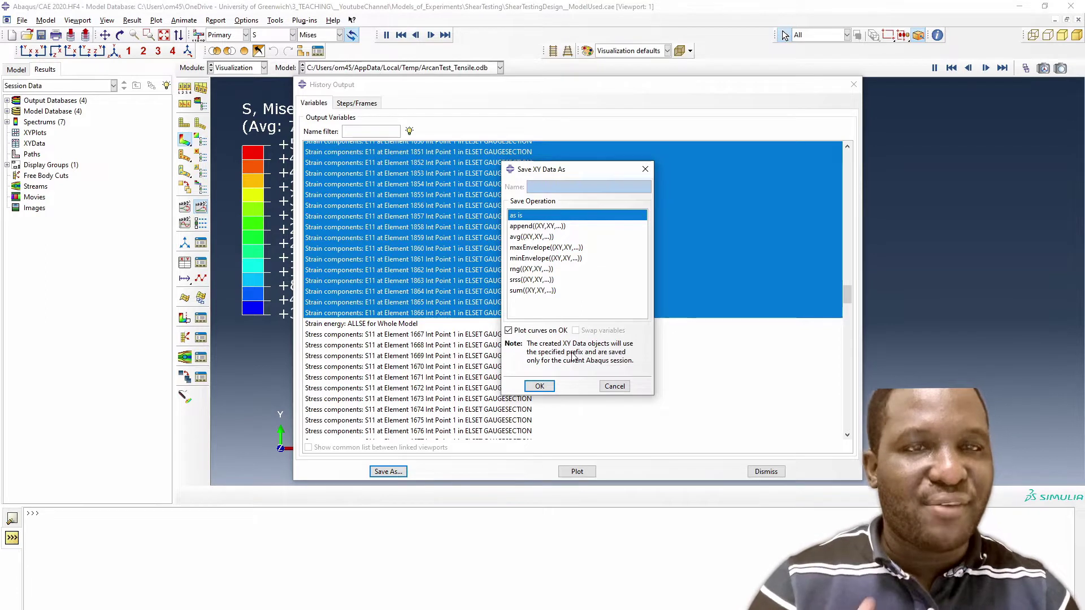
click(530, 239)
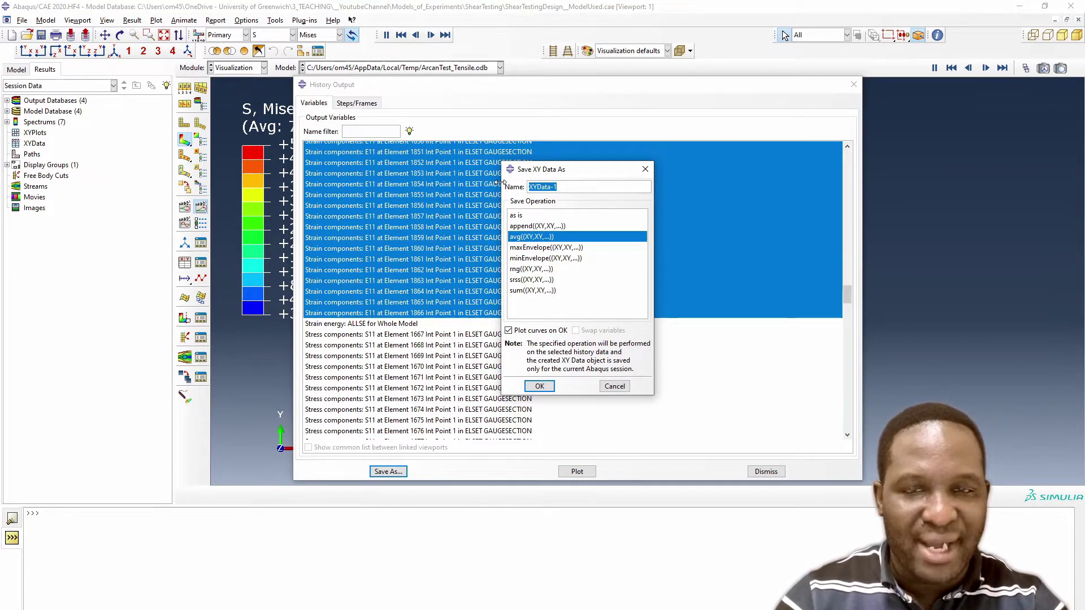
text(T)
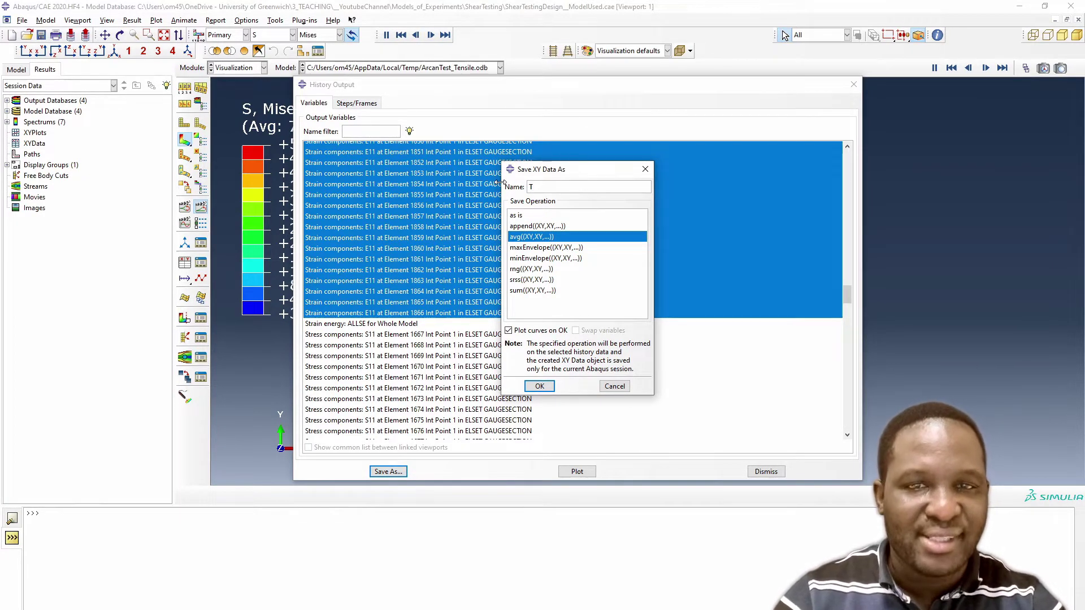
text(E11Avg)
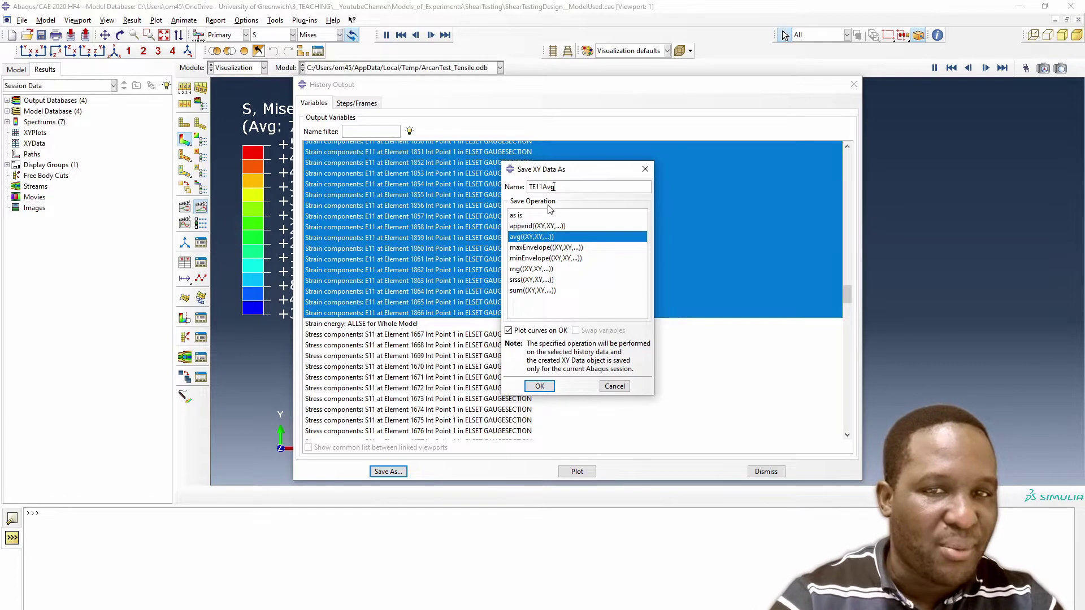
click(544, 387)
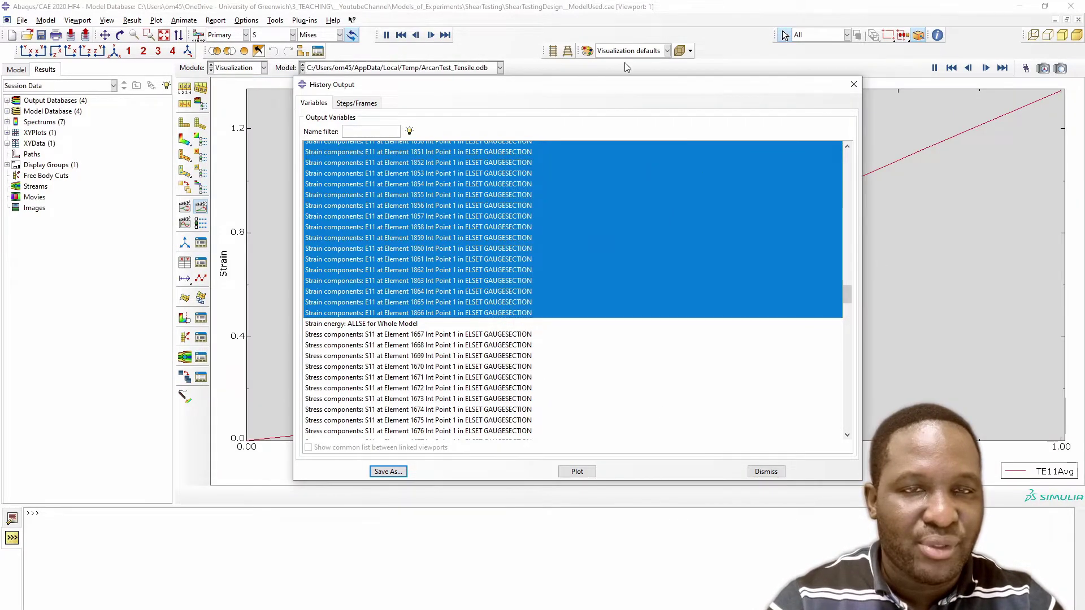
Save the average of the S11 stress components for GAUGESECTION elements 1667 to 1866 as TS11Avg, plot it, and close the history output list.
drag(628, 88, 622, 65)
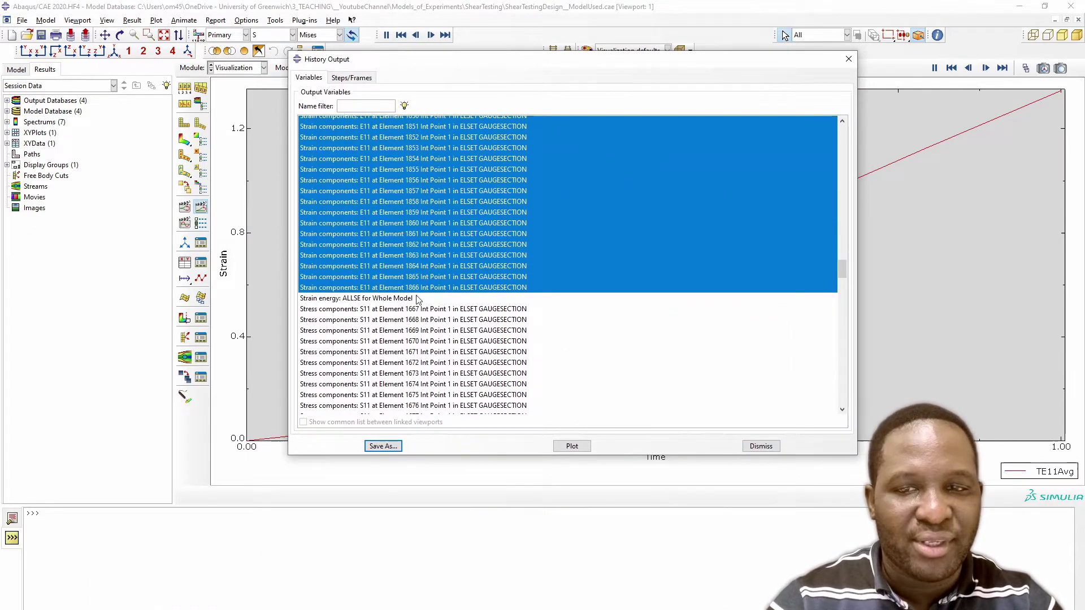
drag(448, 313, 496, 397)
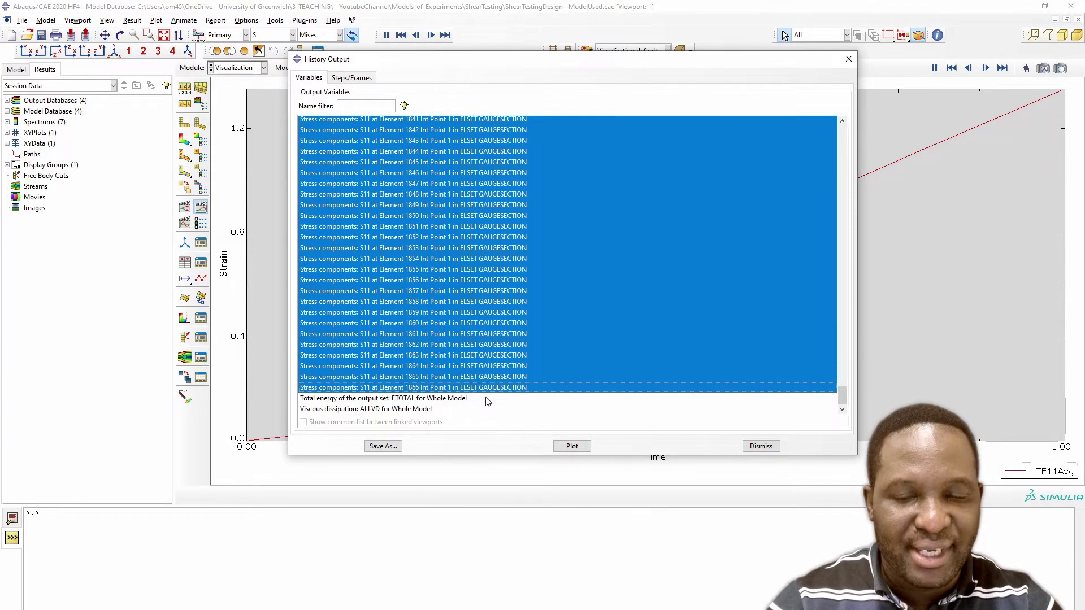
click(382, 446)
click(525, 211)
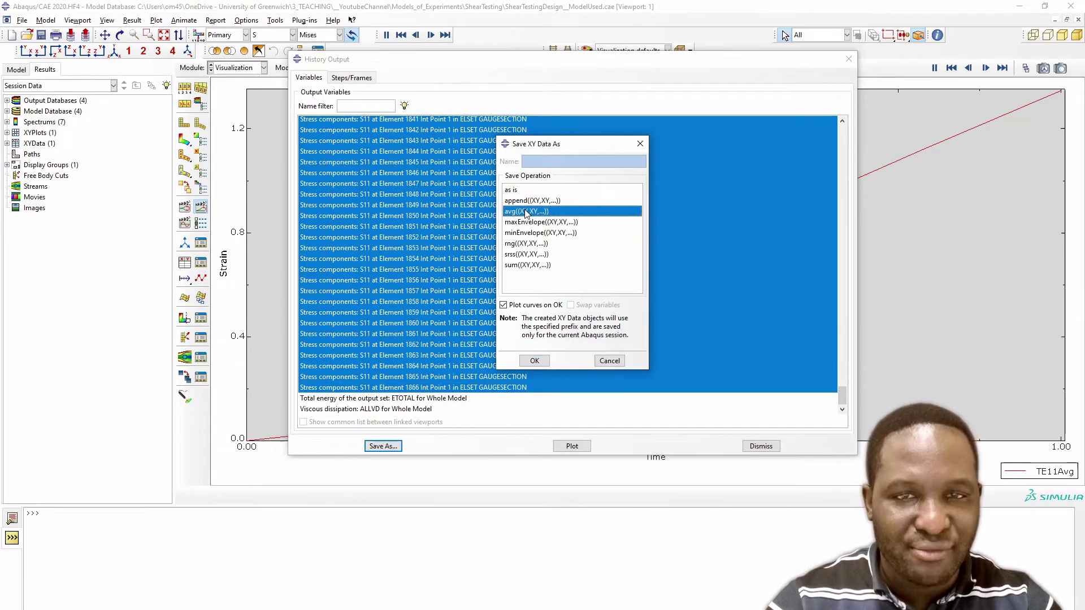
triple_click(539, 161)
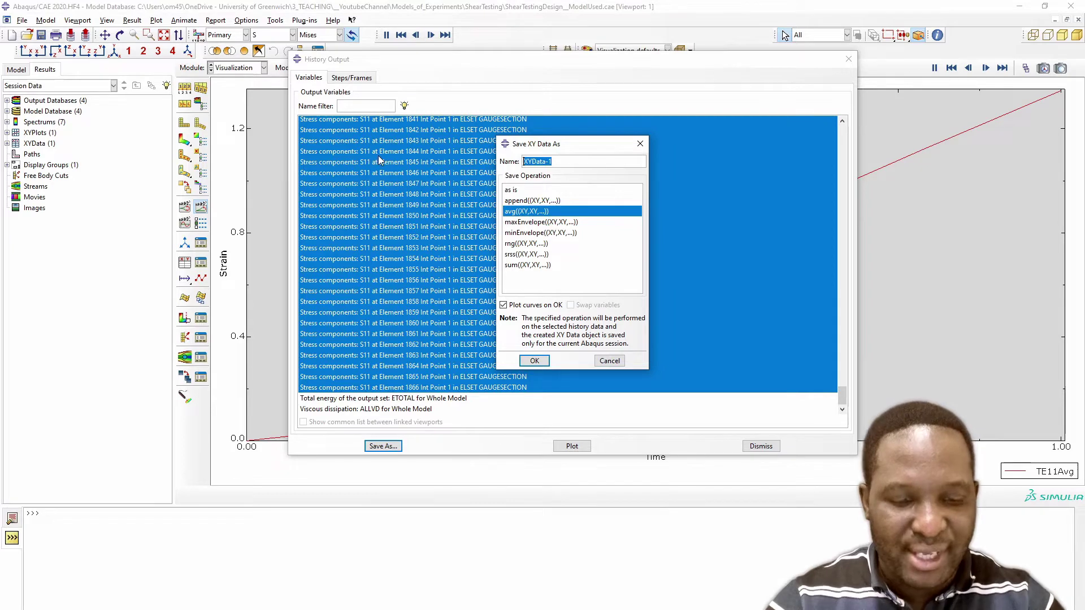
key(BackSpace)
text(TS11)
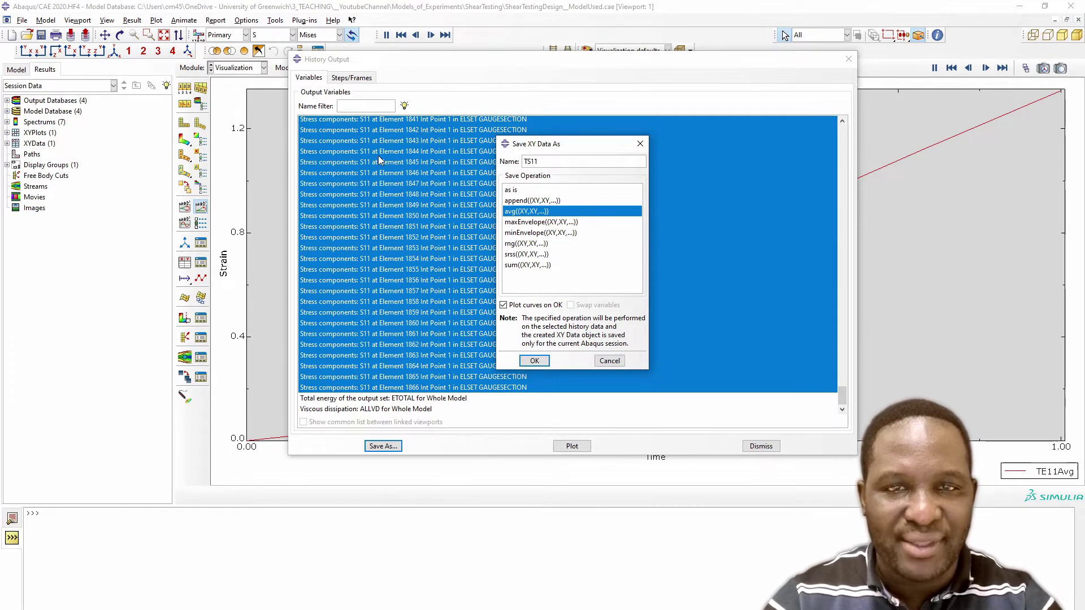
text(Avg)
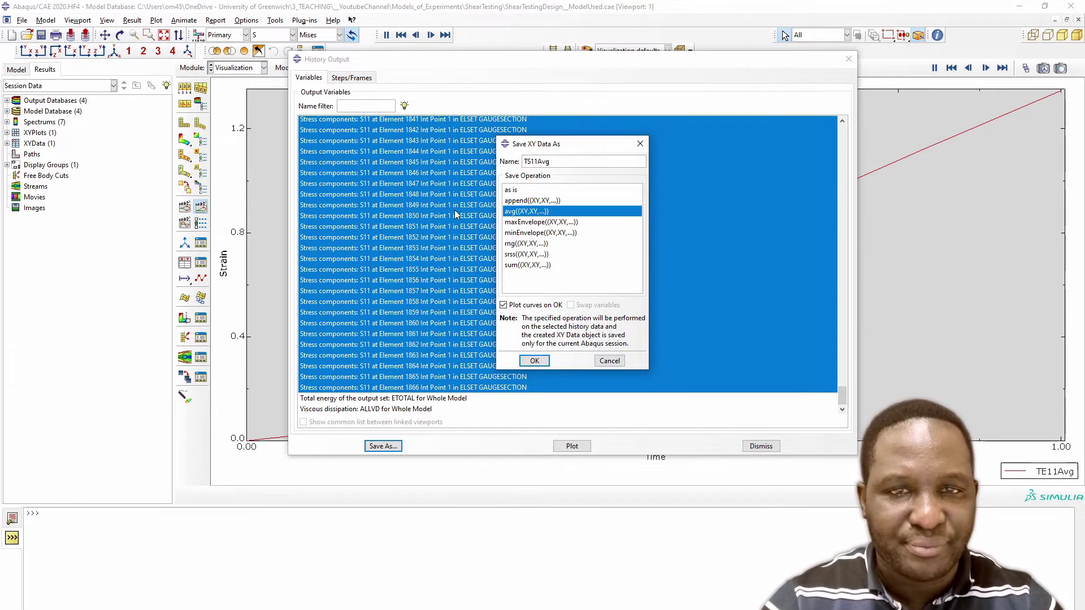
click(536, 361)
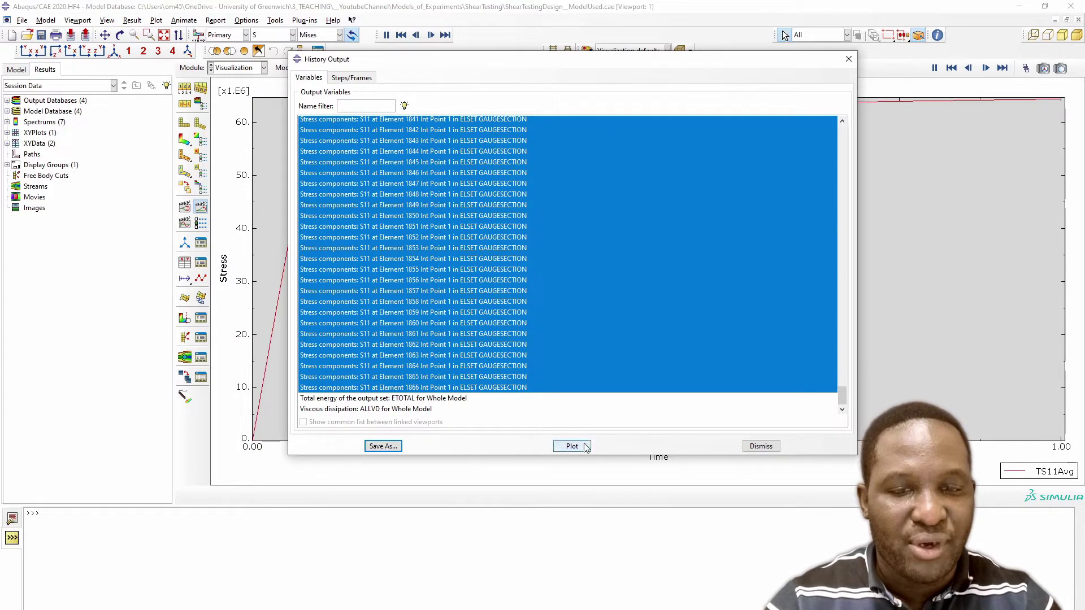
click(749, 444)
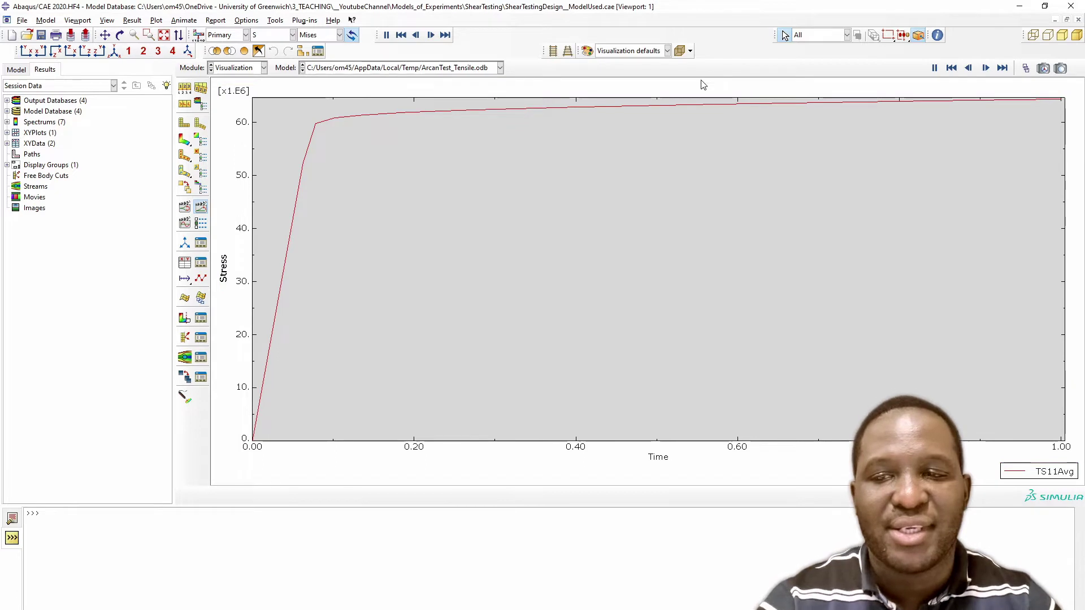
Start an Operate on XY data expression with the combine(X,X) operator.
click(185, 263)
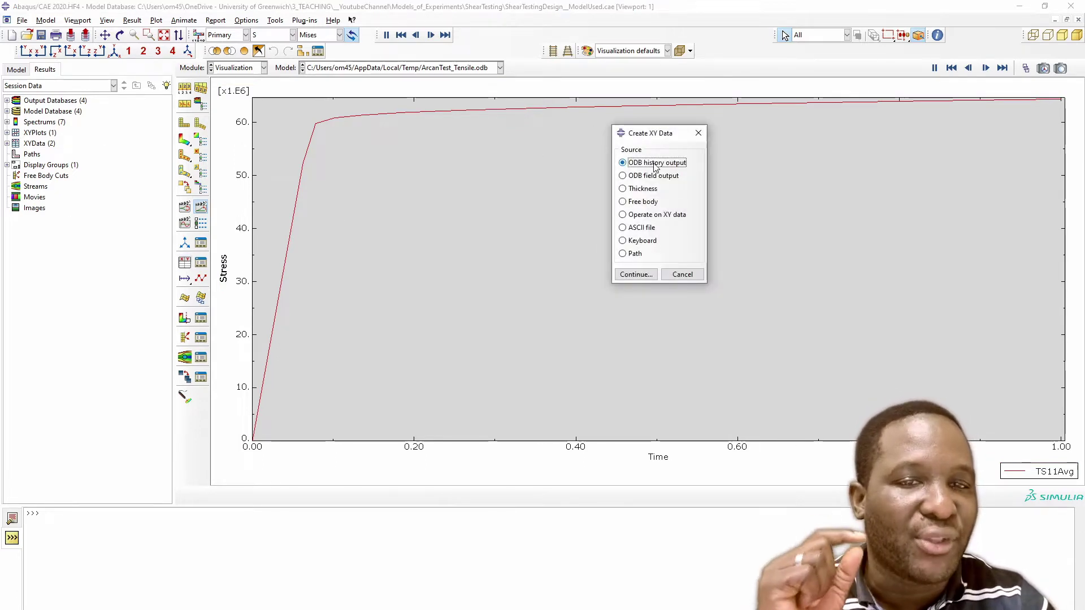
click(653, 216)
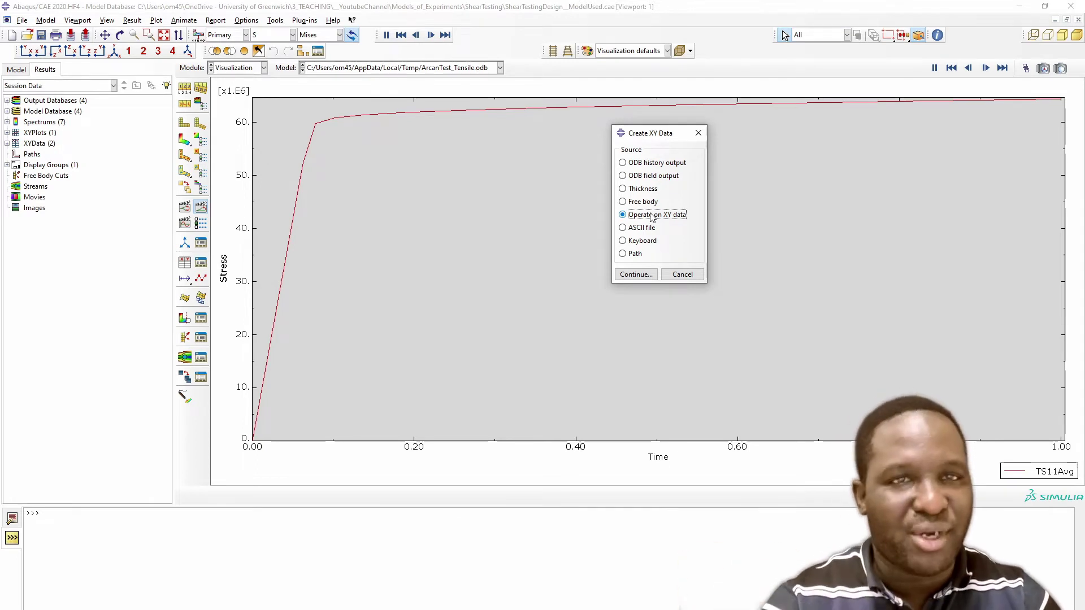
click(634, 275)
drag(710, 191, 491, 115)
drag(730, 263, 730, 294)
scroll(672, 277, up, 3)
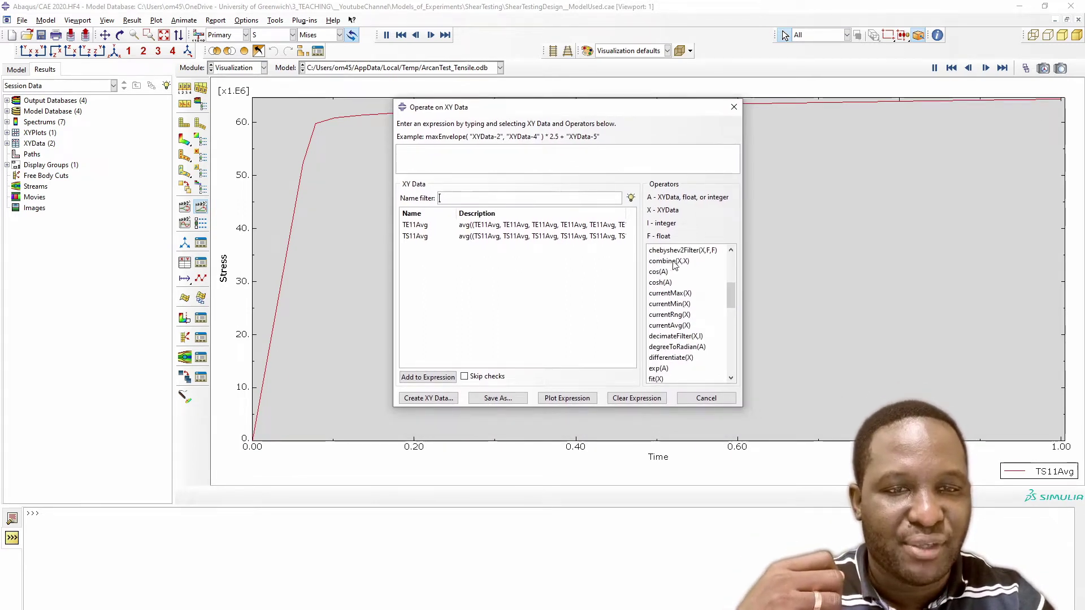
click(672, 282)
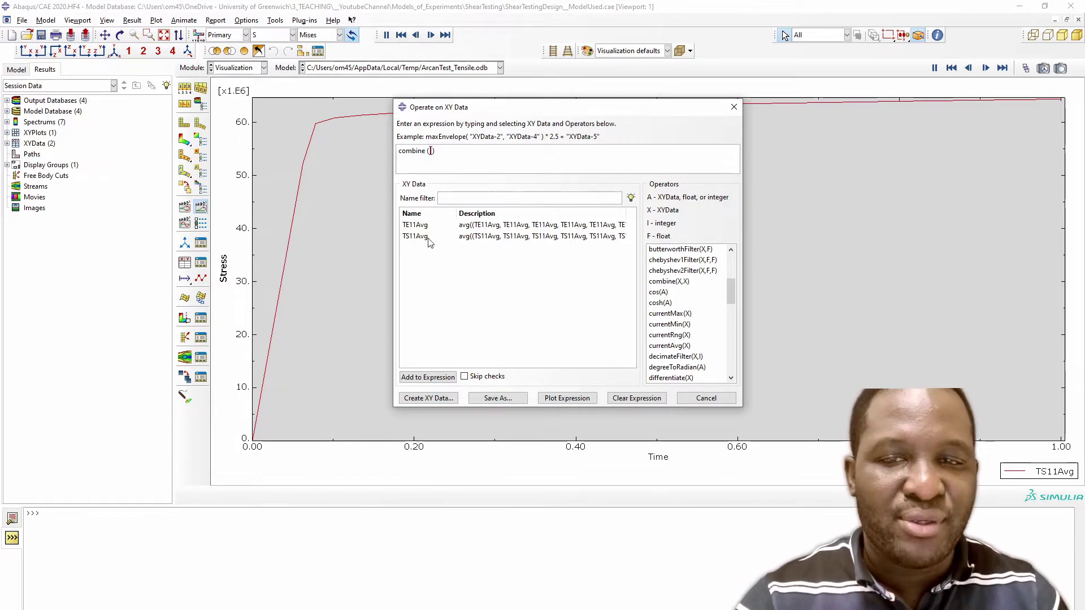
Combine TE11Avg with TS11Avg in the expression, plot the resulting stress-strain curve, and close the expression editor.
double_click(416, 225)
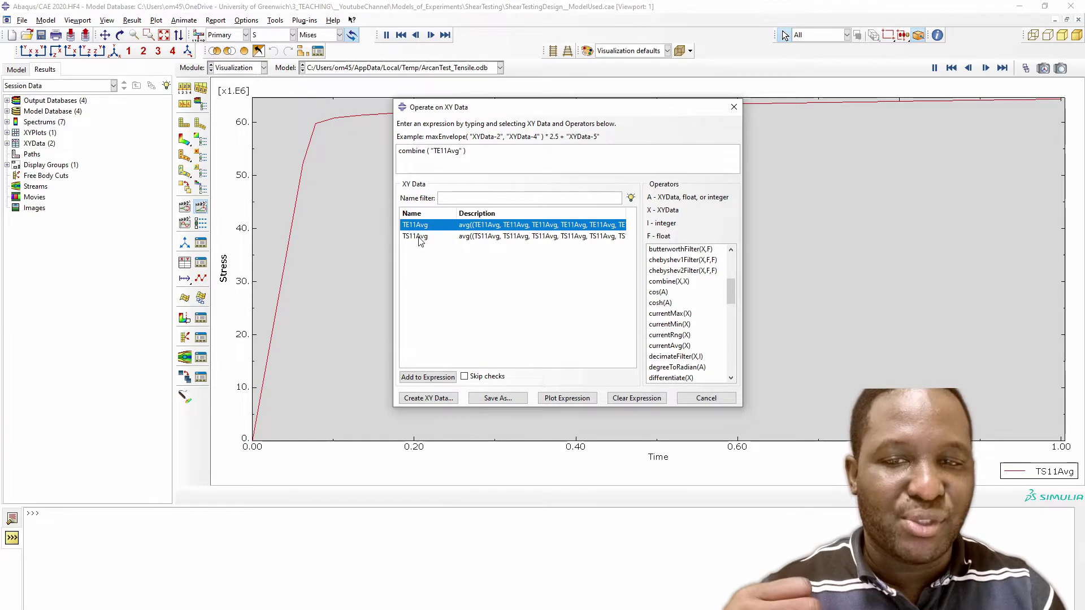
double_click(415, 237)
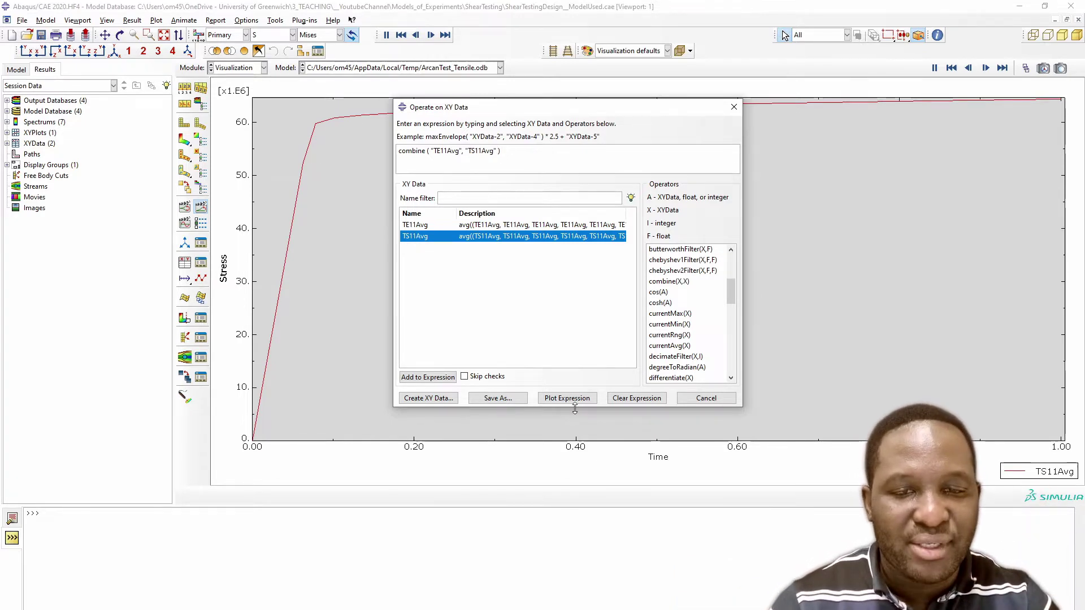
click(566, 398)
click(706, 398)
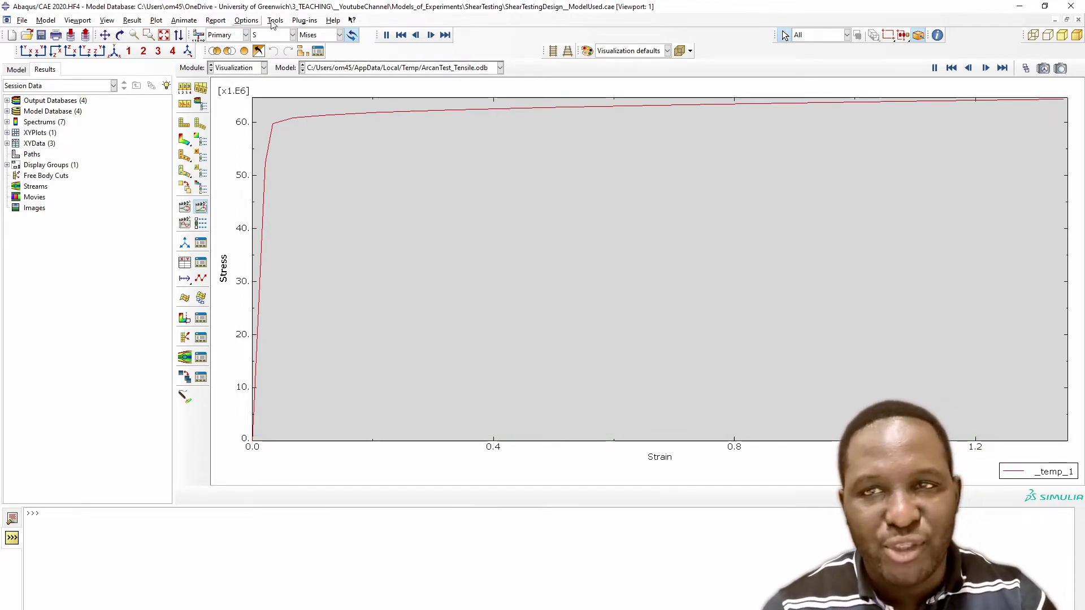
Open the Excel Utilities plug-in and choose the current XY plot as the data to transfer from Abaqus/CAE to Excel.
click(305, 21)
mouse_move(312, 66)
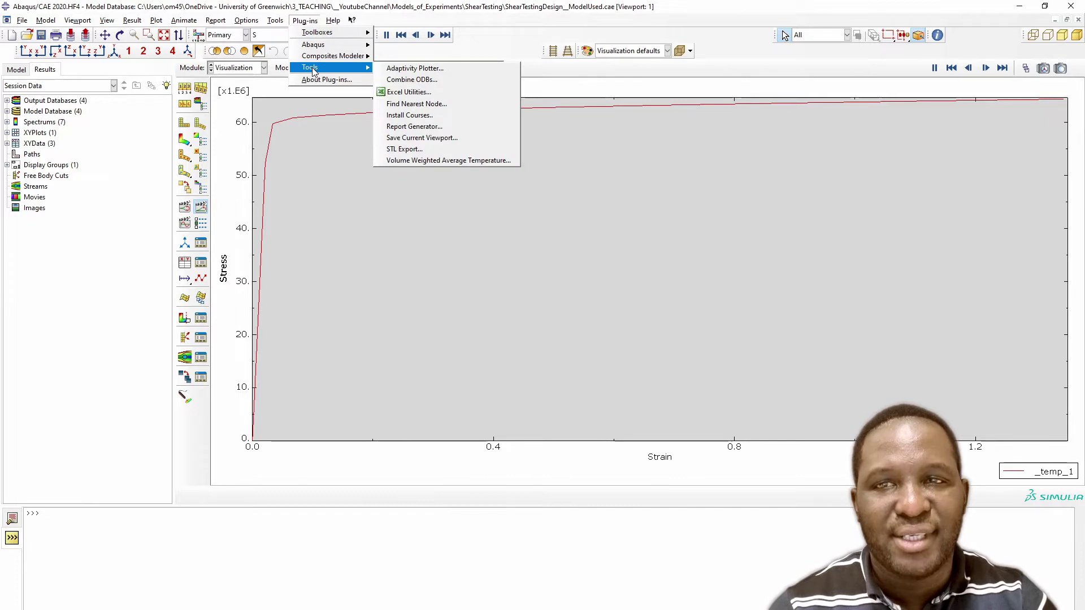
click(440, 97)
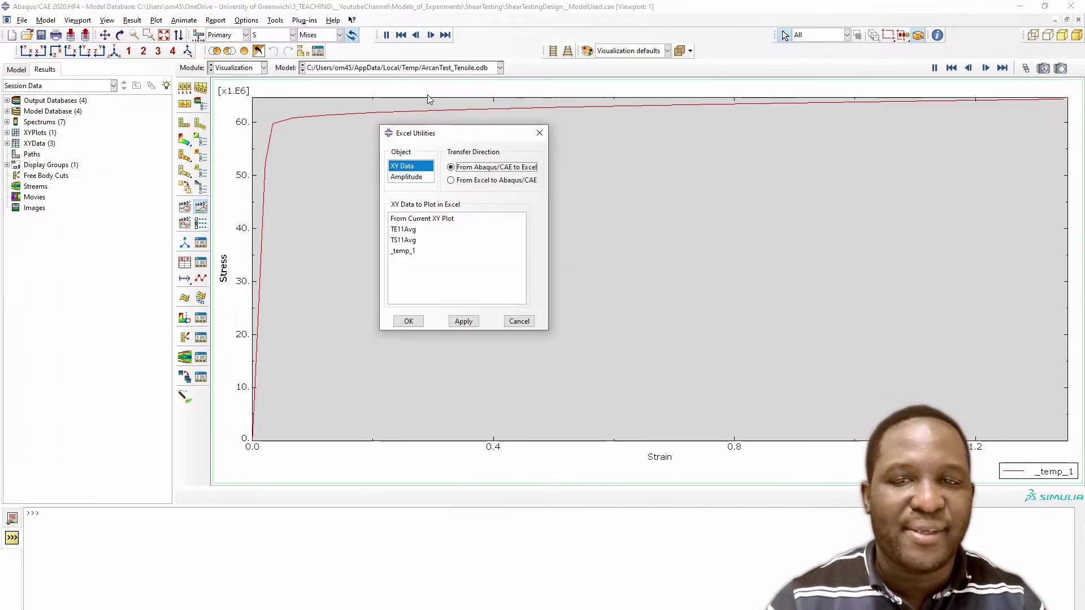
click(437, 224)
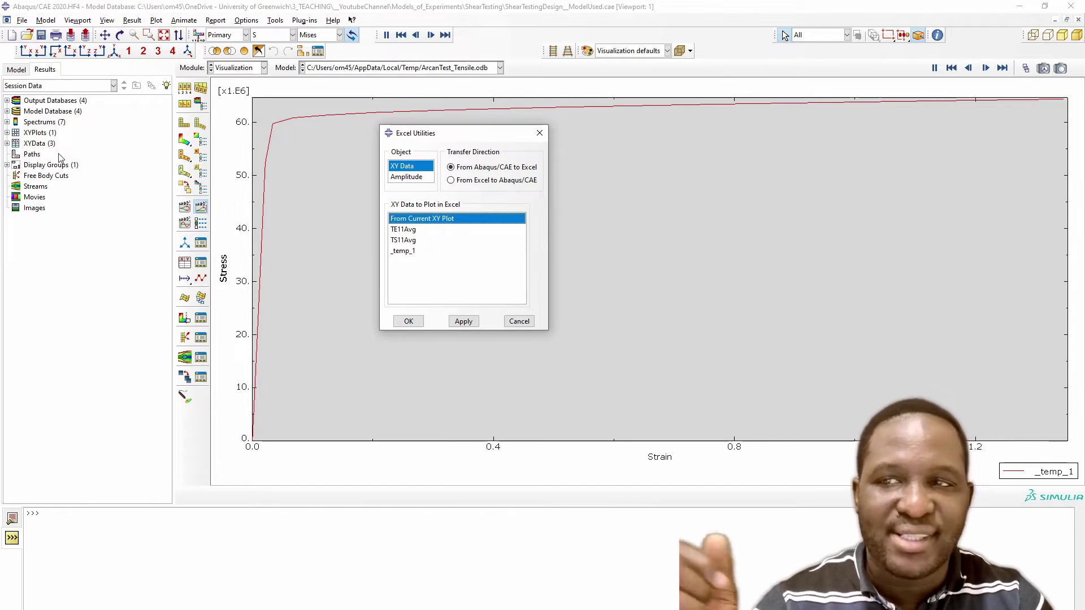
Inspect the strain and stress value table of the _temp_1 XY data, and close it without saving changes.
click(7, 144)
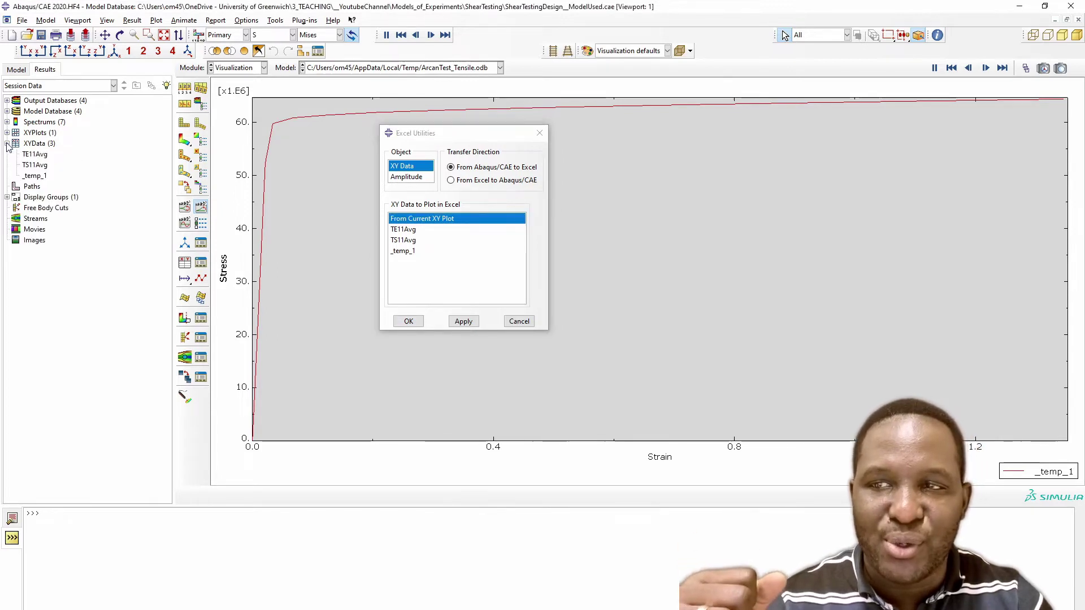
click(41, 179)
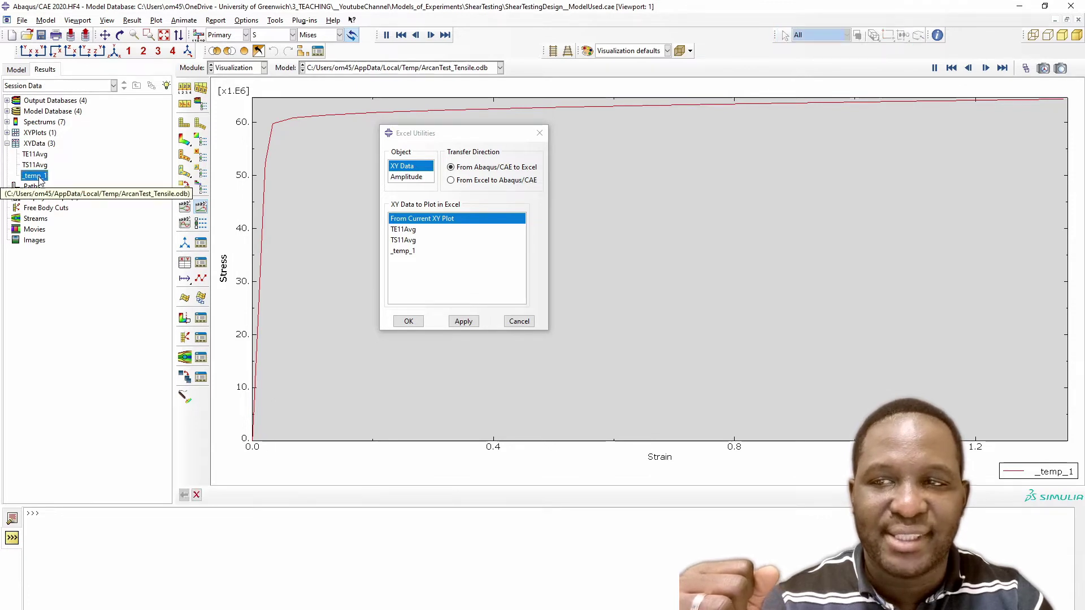
right_click(40, 179)
click(58, 207)
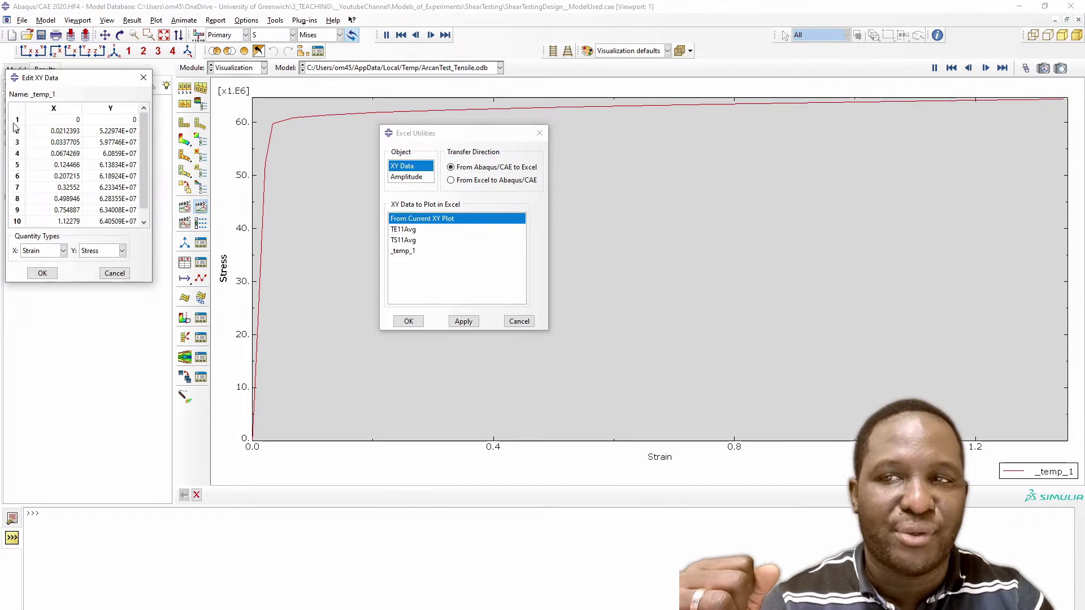
scroll(141, 175, down, 1)
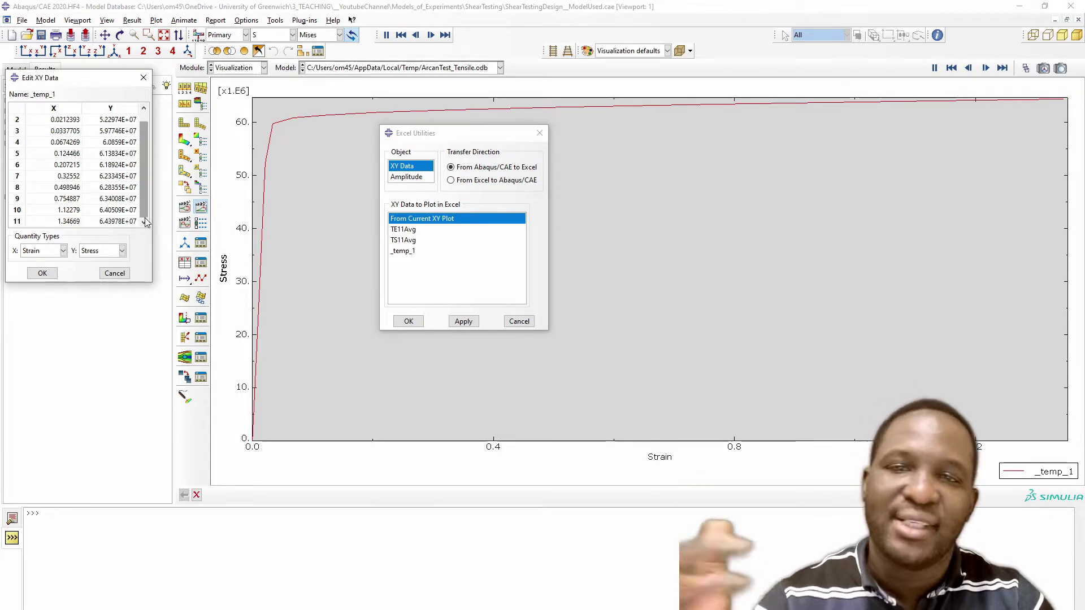
click(114, 275)
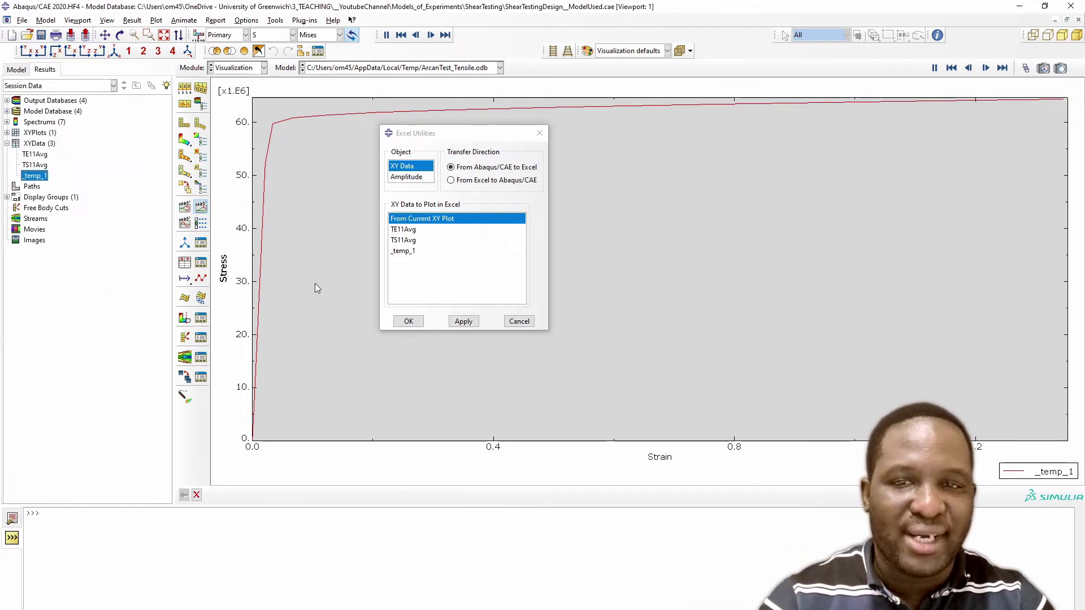
Export the current XY plot's data to Excel.
click(420, 326)
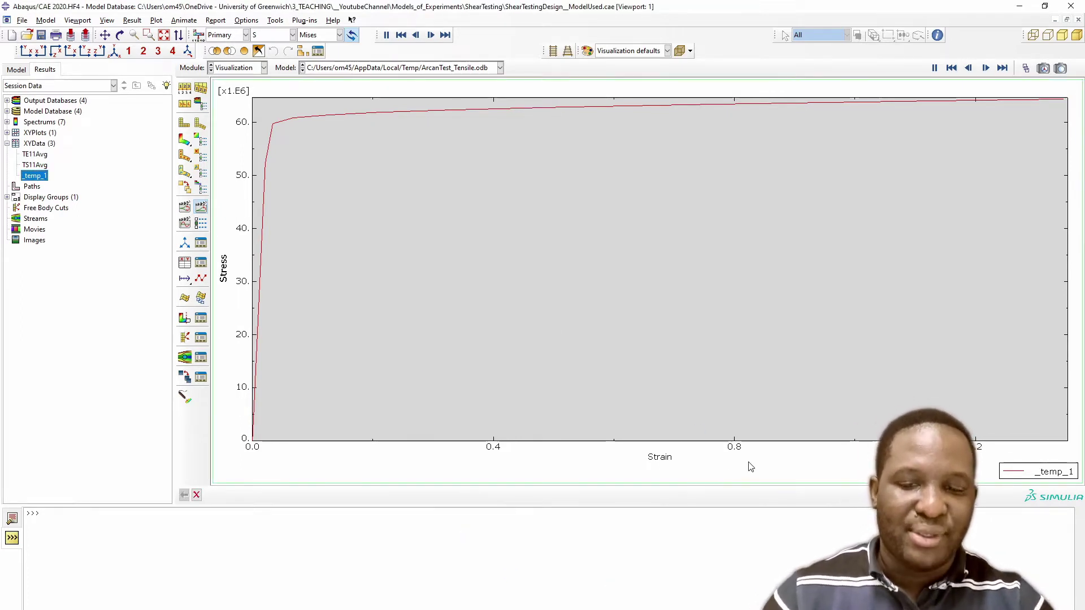
Switch to the exported Excel workbook Book1, copy the strain and stress values in A1:B11, and minimize the workbook.
click(490, 588)
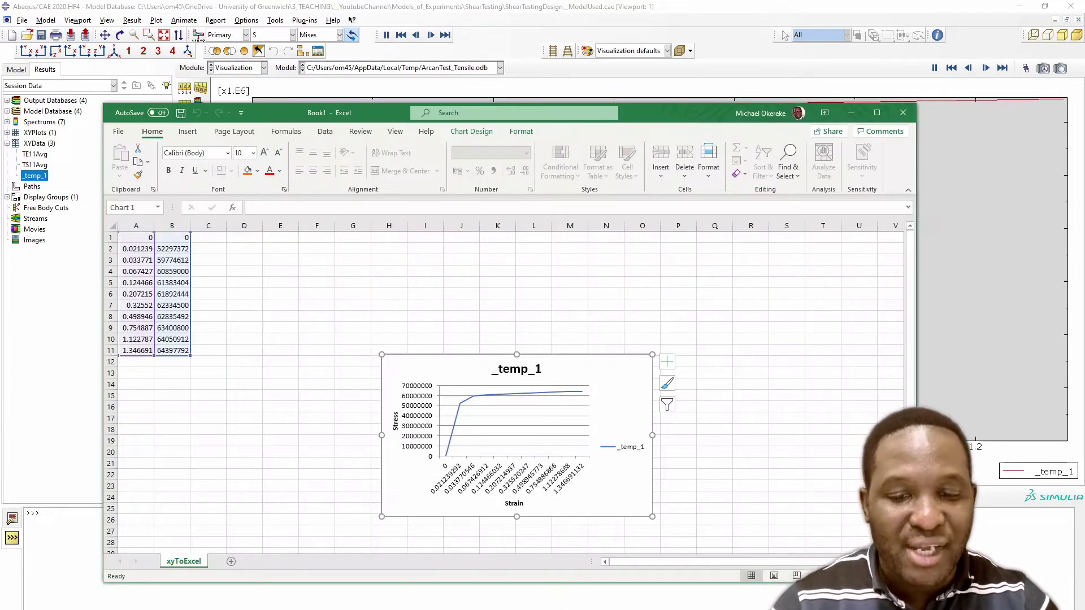
click(245, 294)
drag(138, 238, 172, 352)
key(ctrl+c)
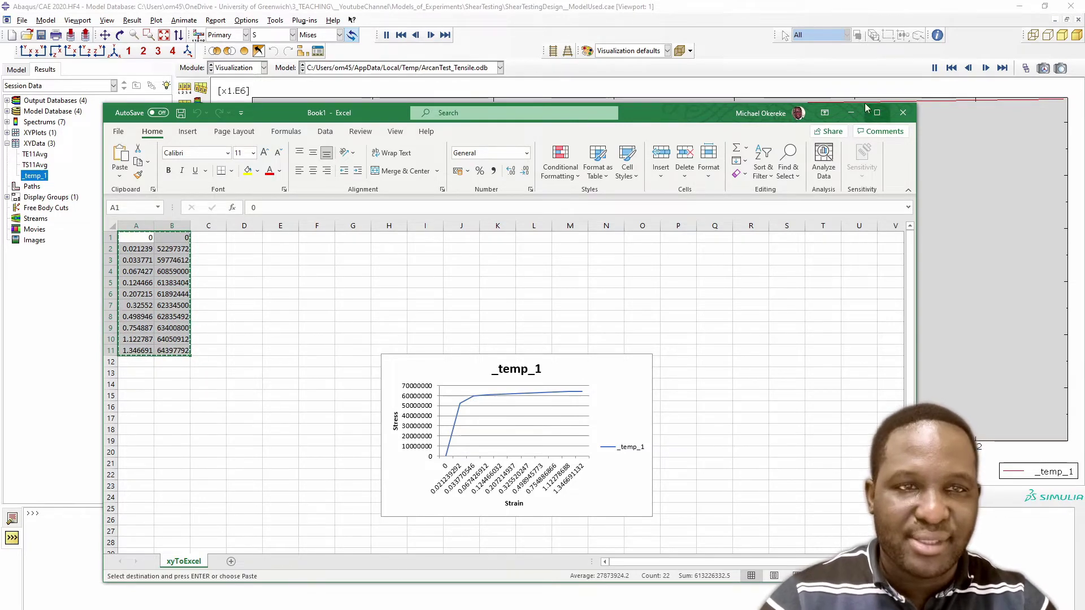
click(851, 112)
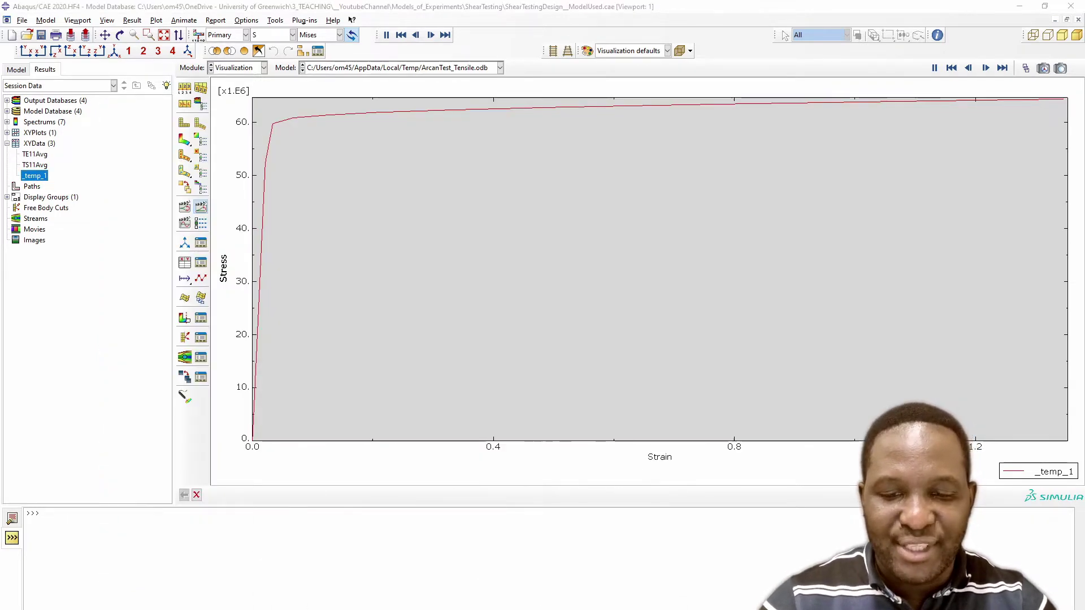
Switch to the Analysis_Spreadsheet_ShearTestingDesign workbook, close the Format Shape pane, and paste the copied strain and stress values starting at cell A6.
mouse_move(430, 608)
click(367, 593)
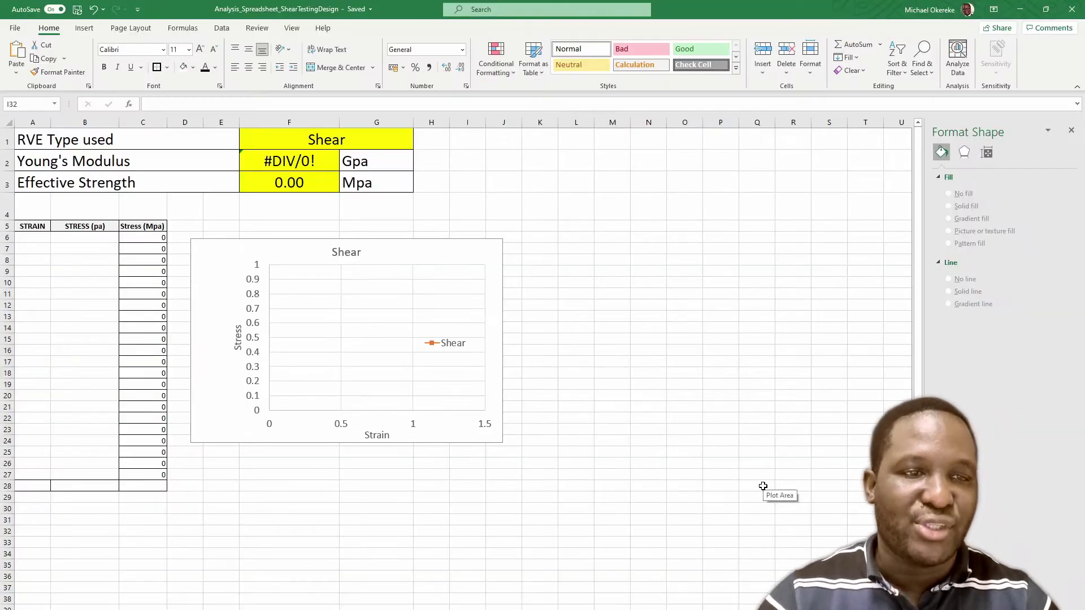
click(1071, 131)
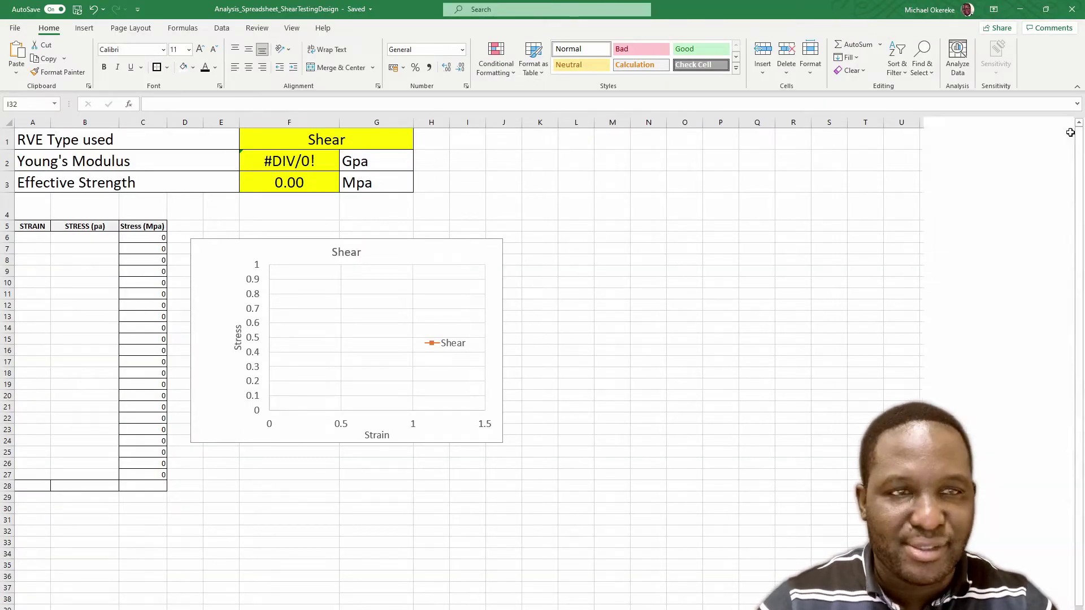
click(25, 238)
key(shift+space)
click(26, 237)
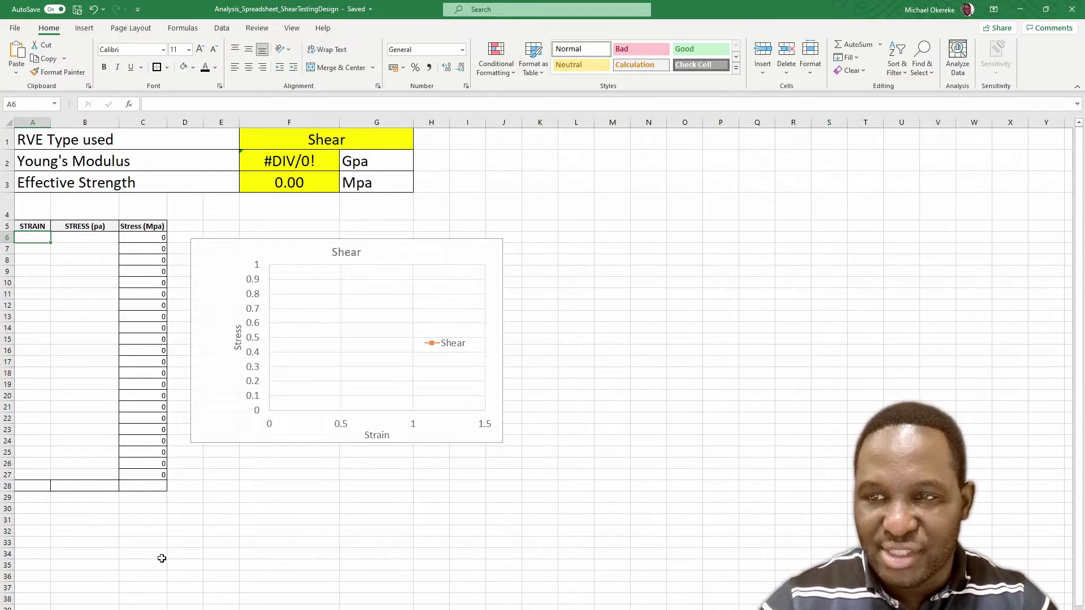
key(ctrl+v)
Clear the pasted values from A6:B16 and paste the copied strain and stress data again at cell A6.
drag(28, 238, 107, 347)
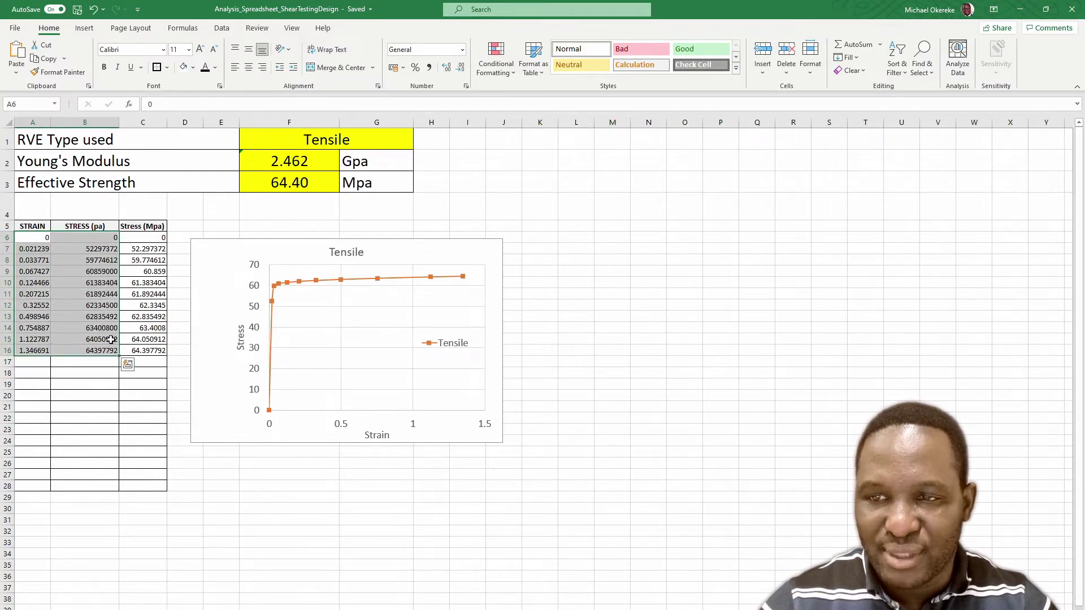
key(Delete)
click(29, 238)
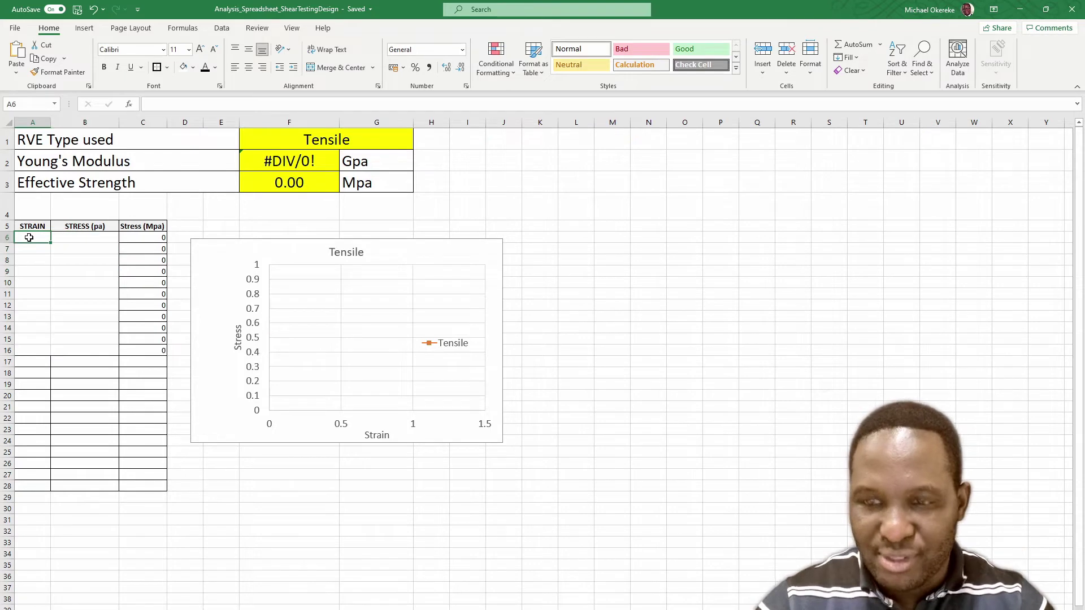
key(ctrl+v)
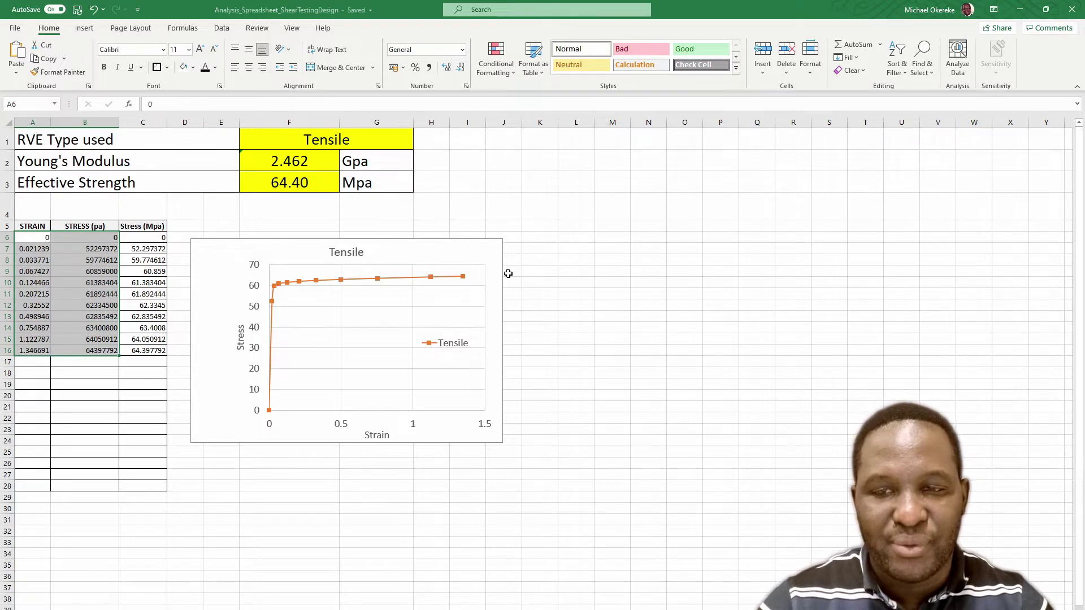
Inspect the SLOPE formula behind Young's Modulus and the MAX formula behind Effective Strength without changing them.
click(143, 429)
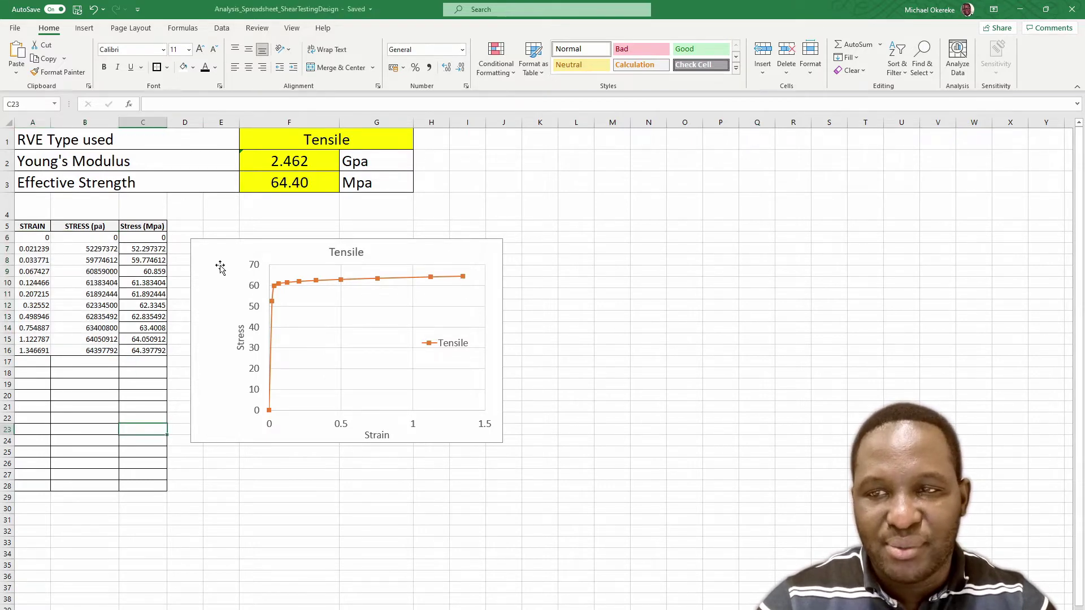
click(309, 161)
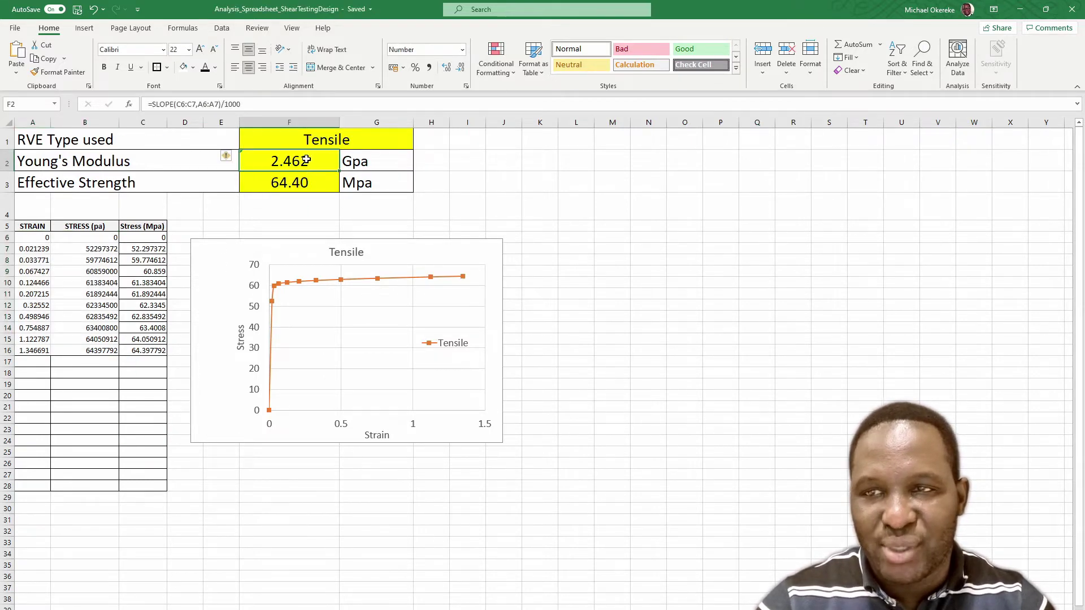
click(207, 104)
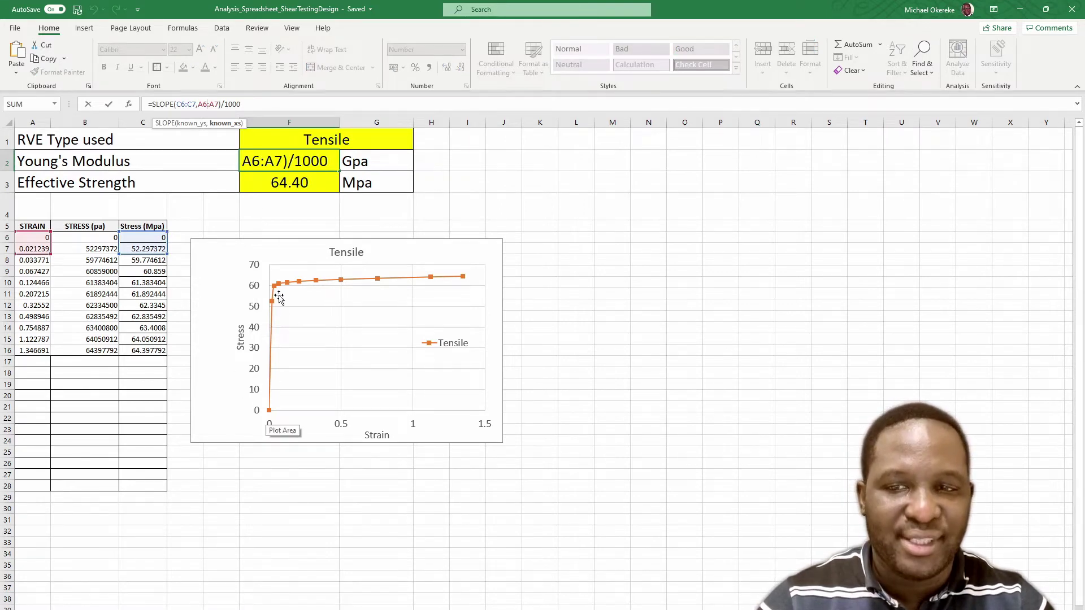
key(Return)
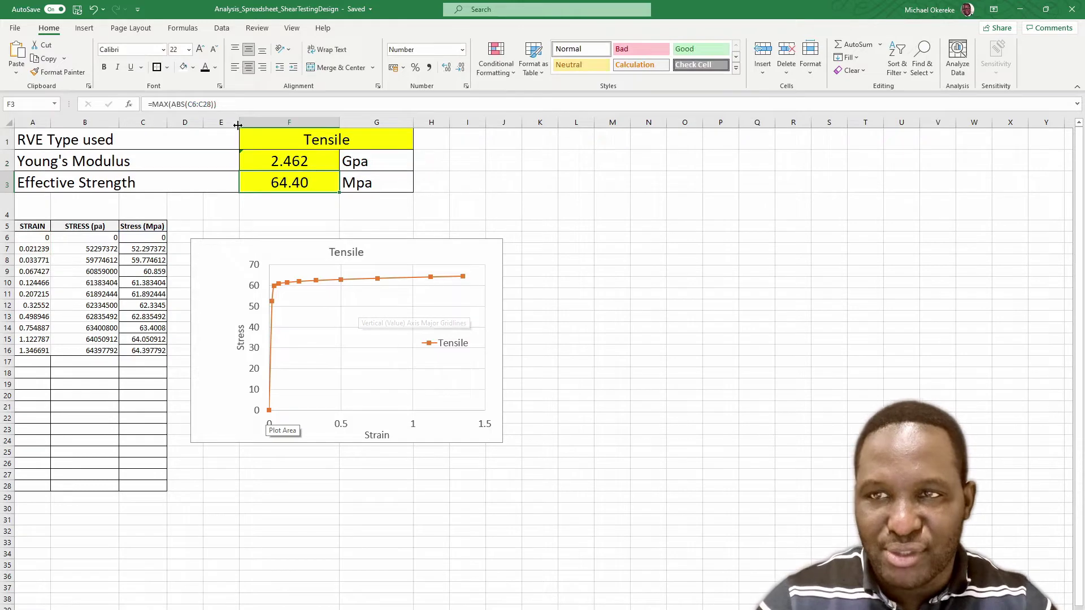
click(186, 103)
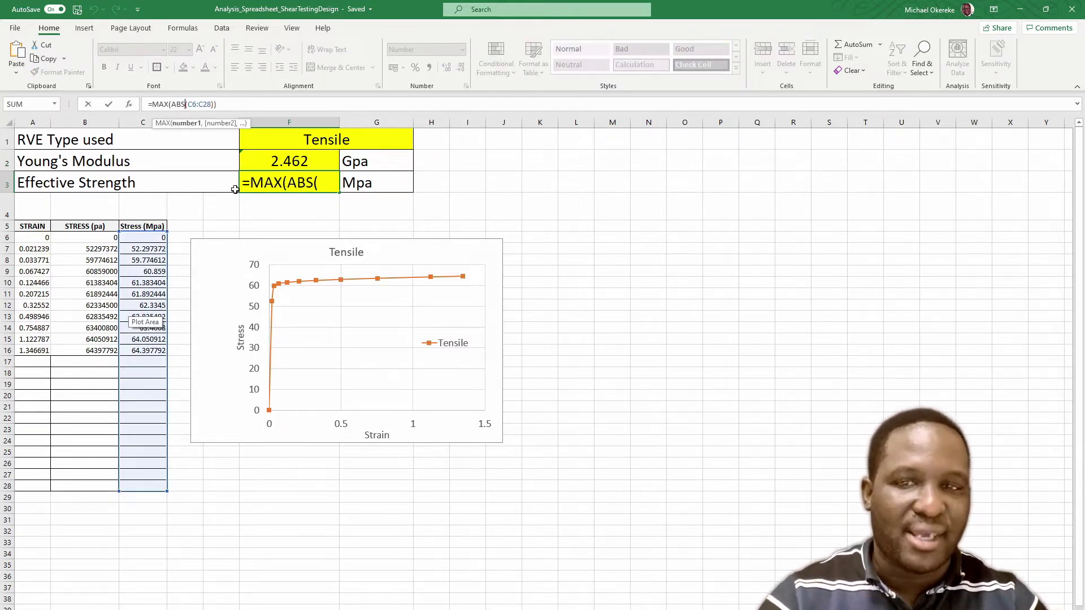
key(Return)
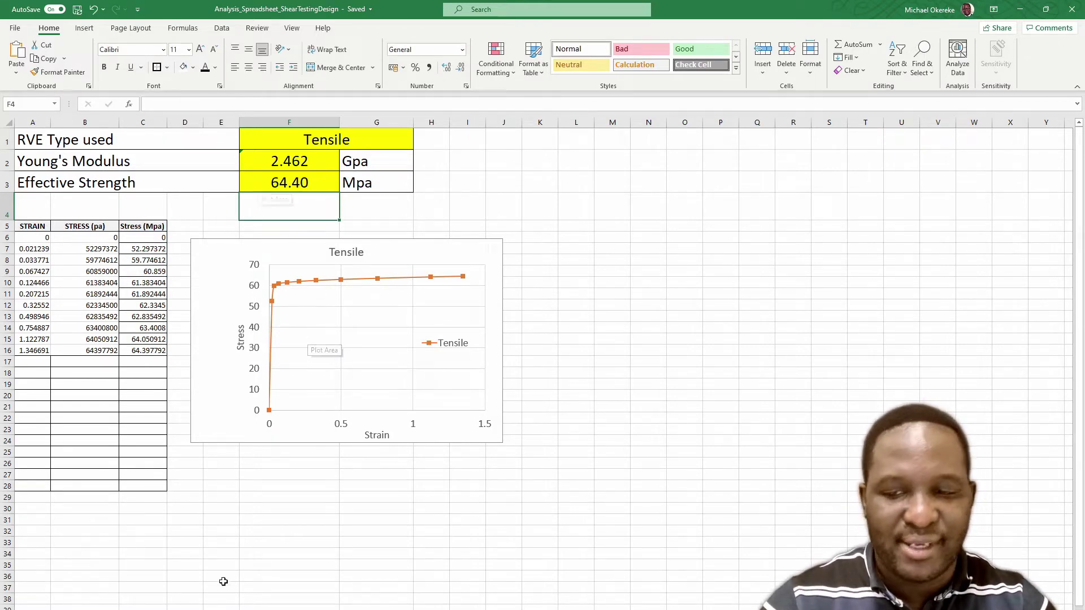
Switch back to Abaqus/CAE, open the ArcanTest_Shear.odb results, and show the Mises stress contours on the deformed shape.
key(ctrl+Page_Down)
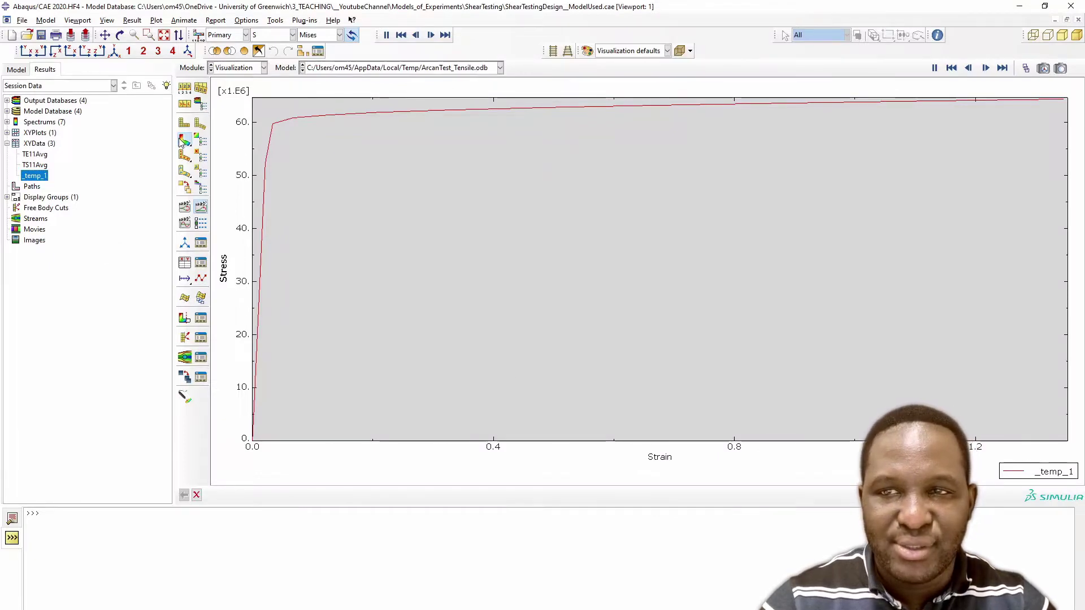
click(182, 140)
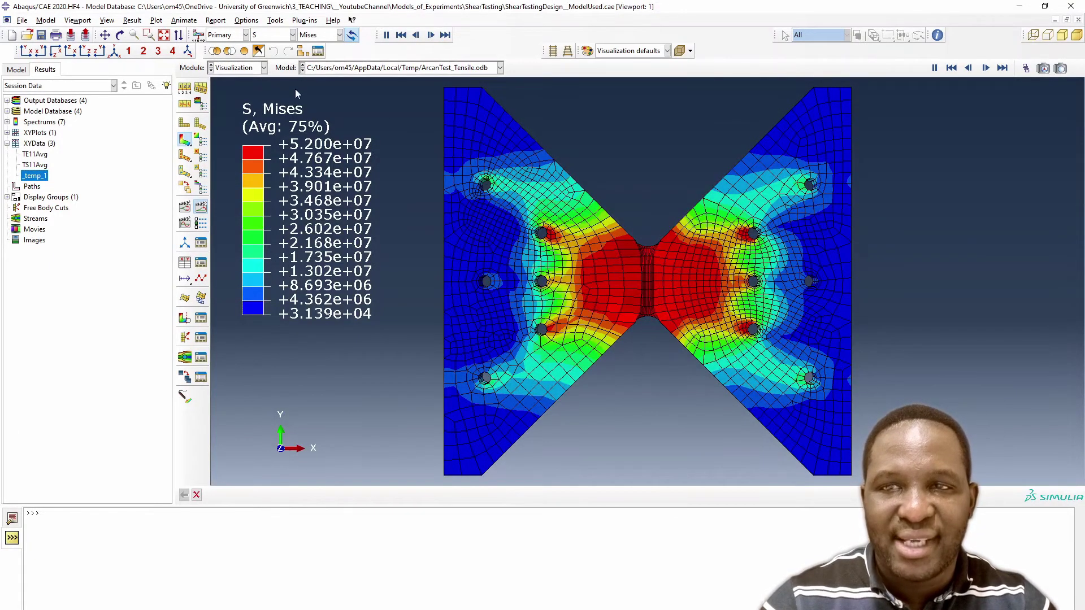
click(438, 69)
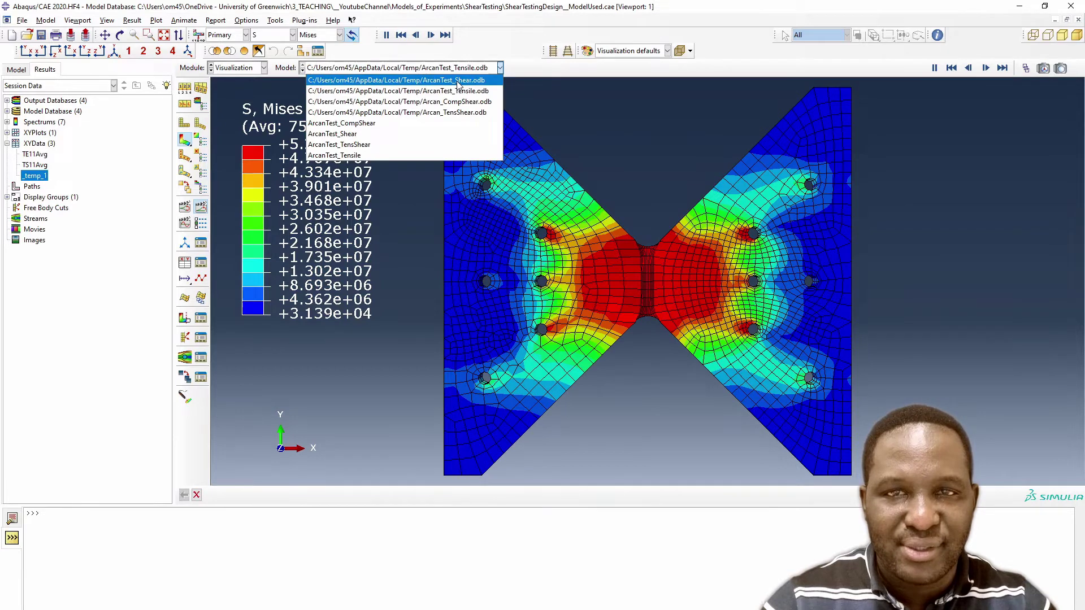
click(436, 80)
click(184, 140)
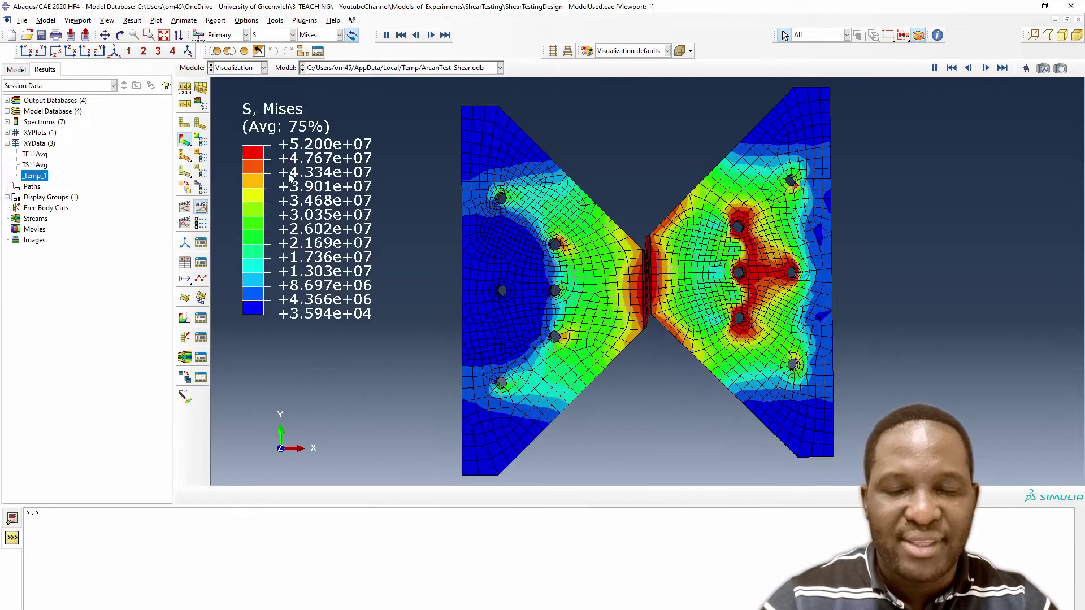
Average the E12 strain history output of all GAUGESECTION elements and save it as XY data named SE12Avg.
click(184, 263)
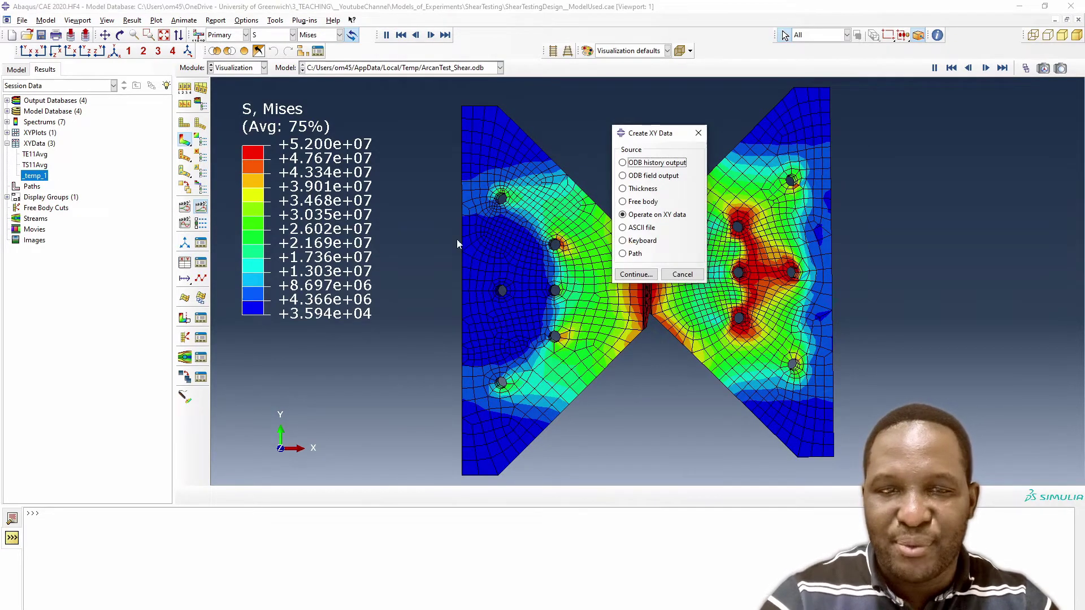
click(636, 275)
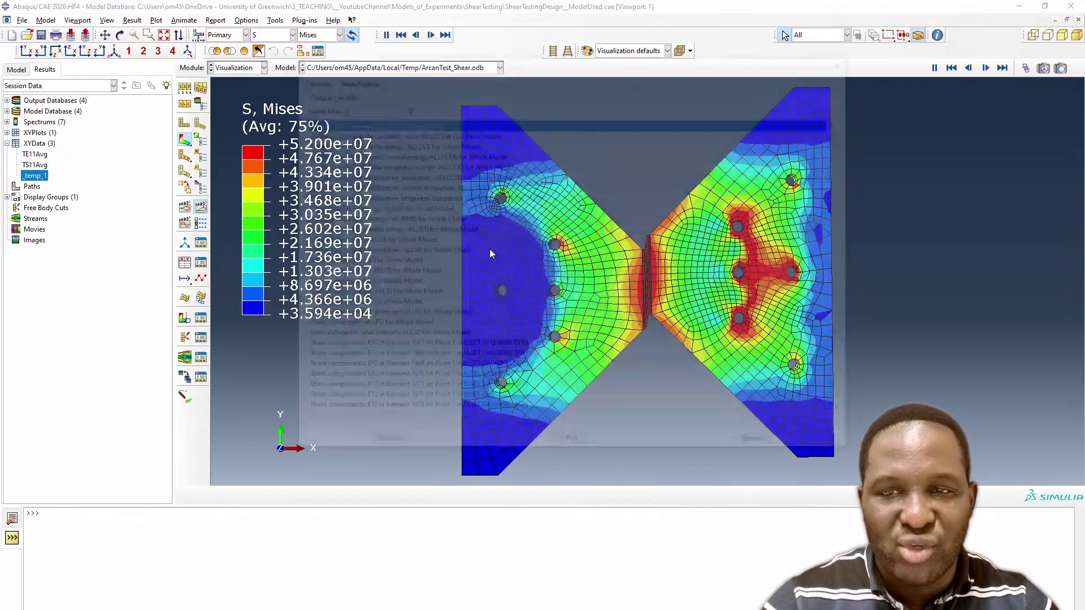
scroll(496, 236, down, 7)
drag(497, 218, 507, 334)
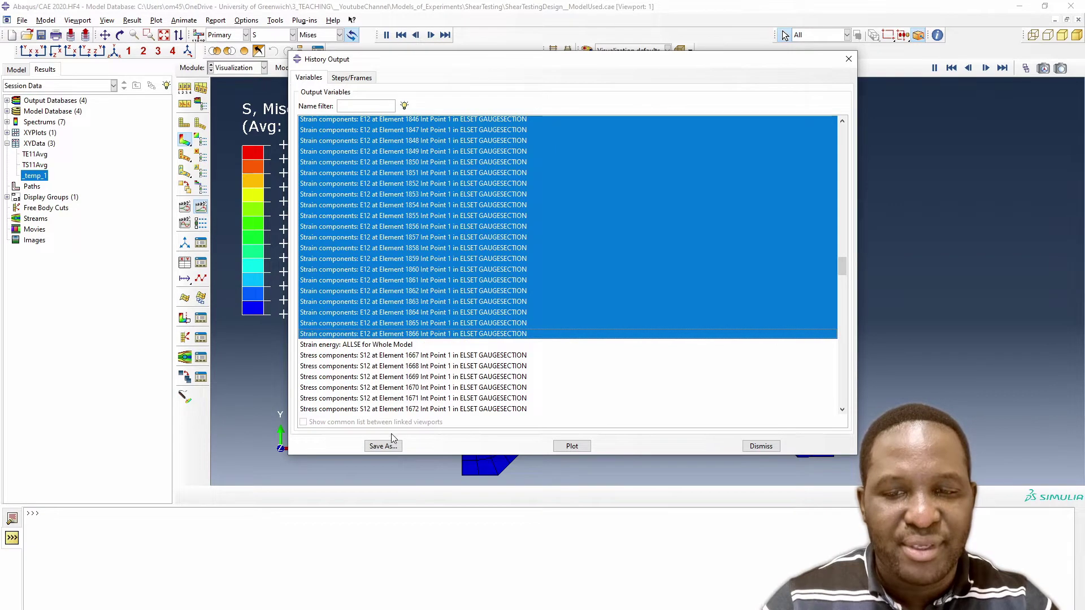
click(383, 445)
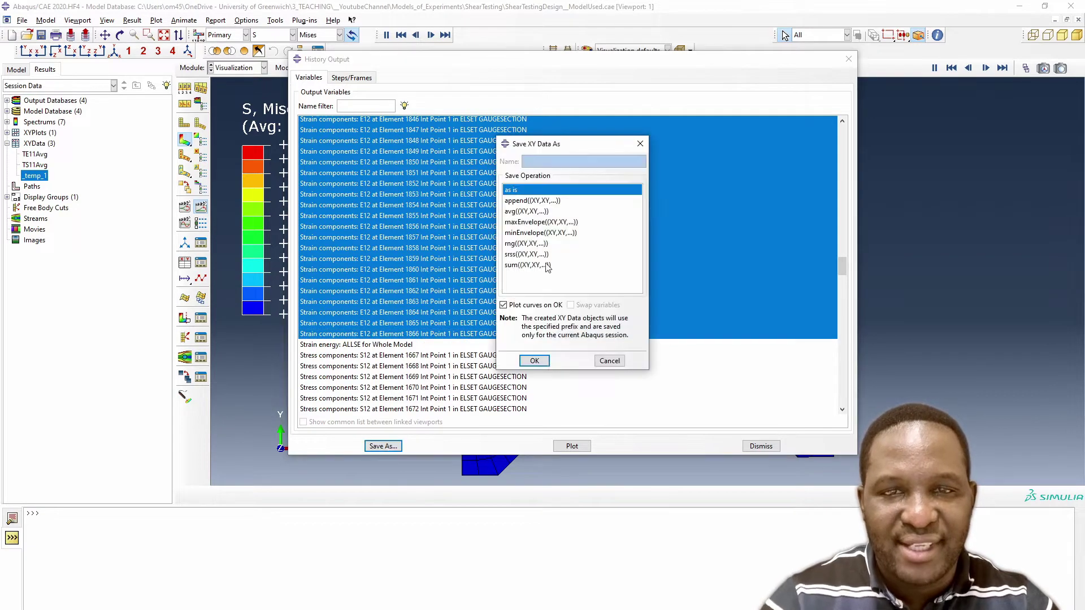
click(526, 213)
text(SE12Avg)
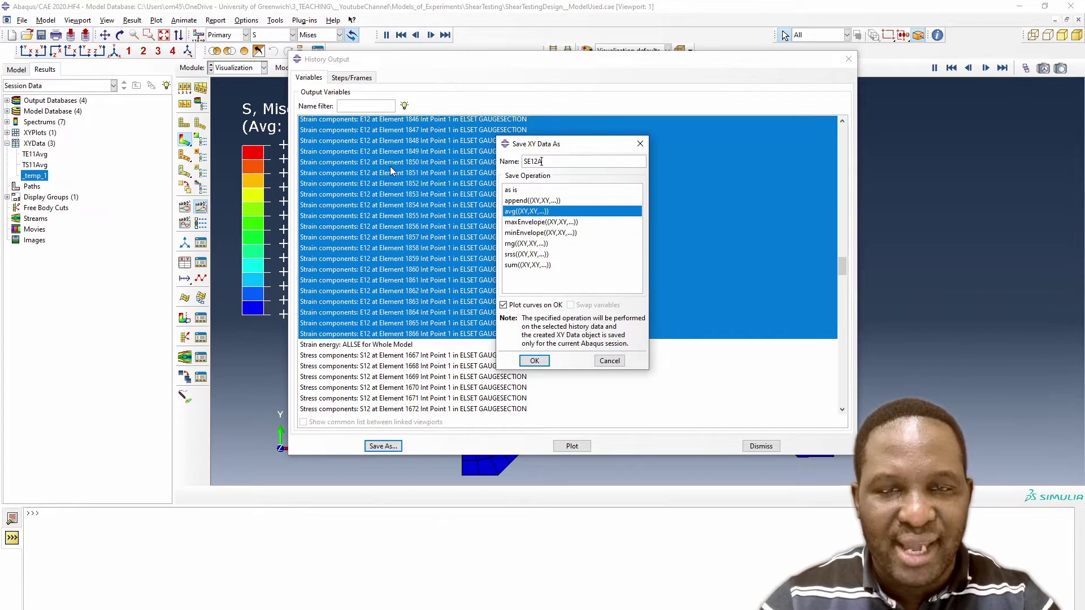
click(529, 363)
Average the S12 stress history output of all GAUGESECTION elements, save it as SS12Avg, and close the history output list.
drag(425, 356, 440, 544)
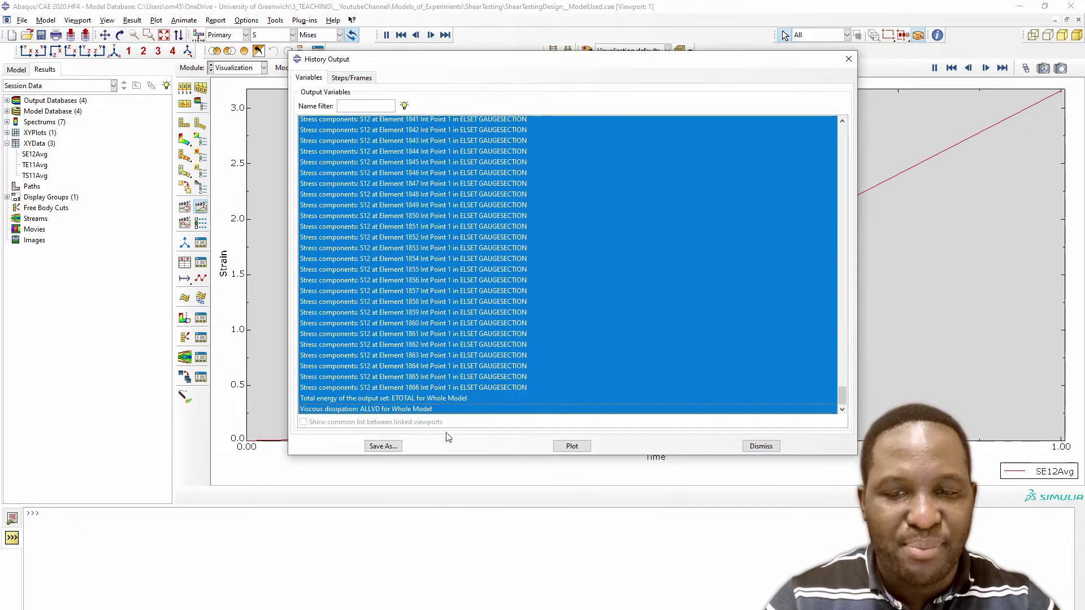
drag(446, 454, 455, 393)
click(380, 447)
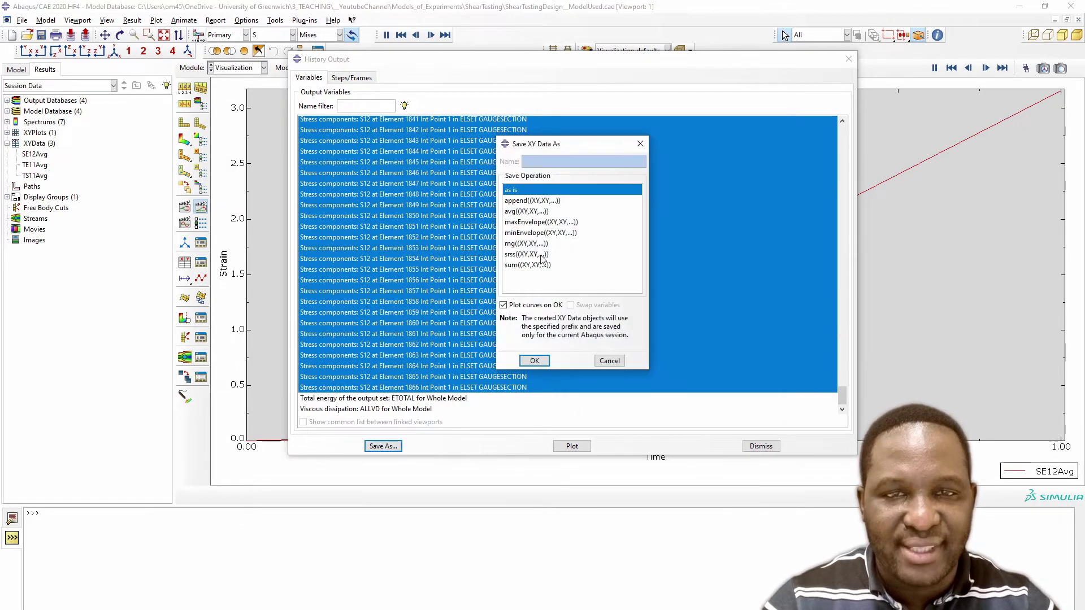
click(523, 211)
triple_click(544, 161)
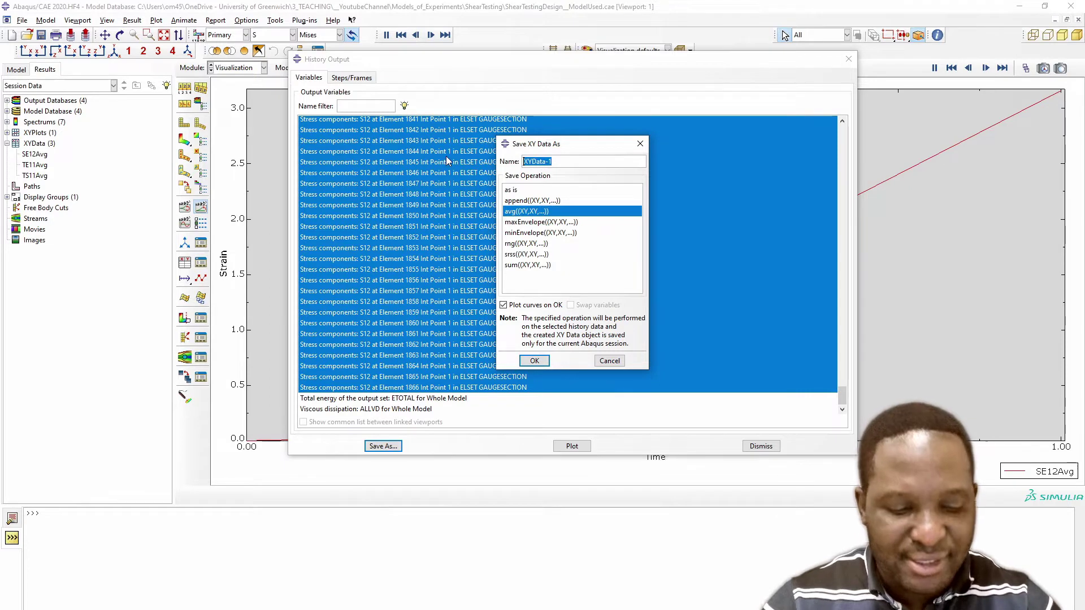
text(S)
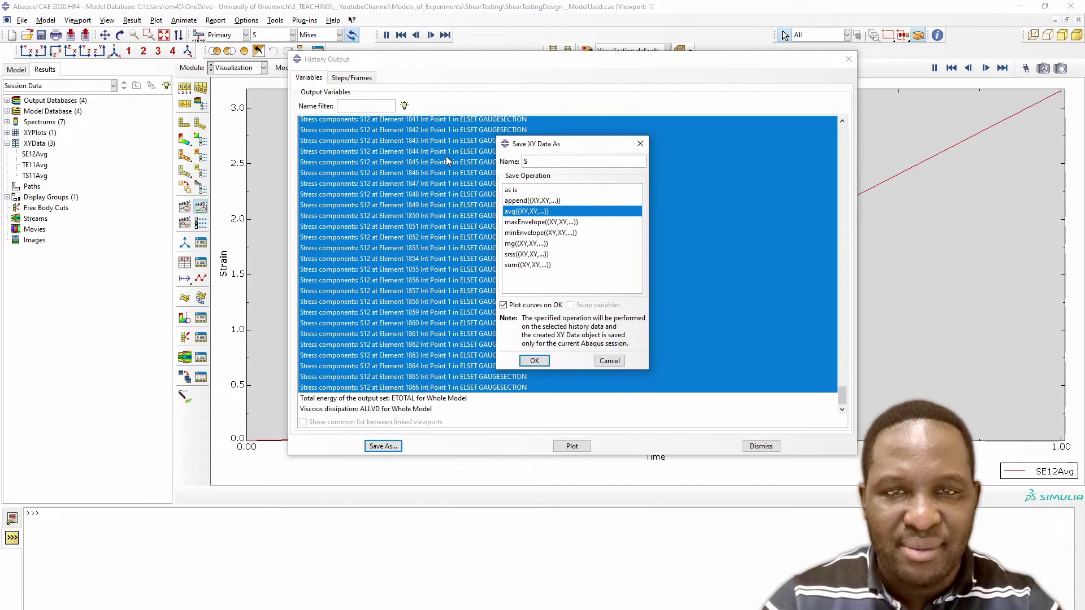
text(S12Avg)
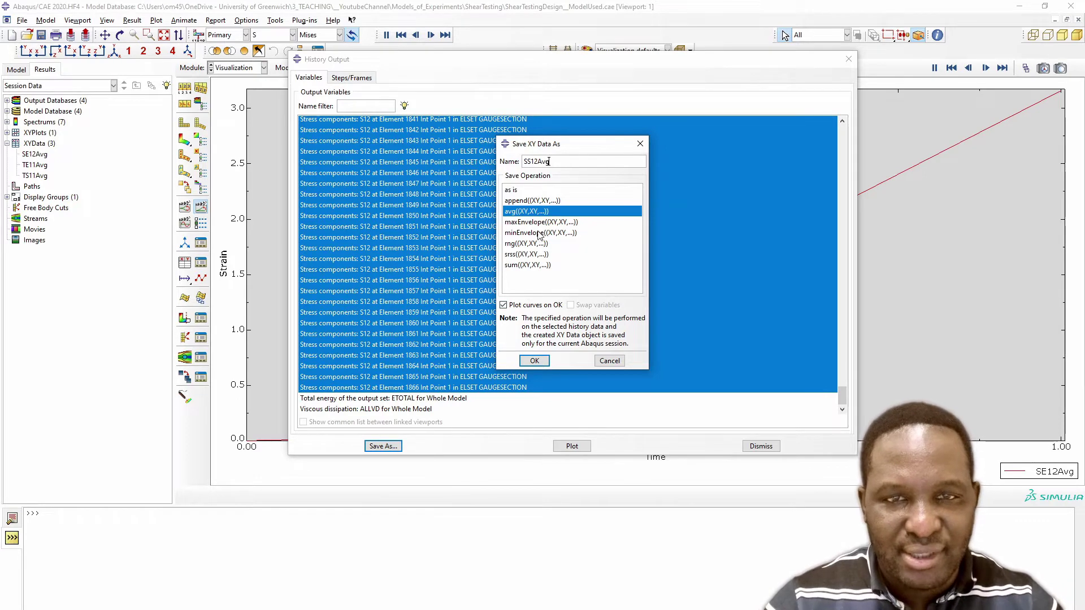
click(535, 361)
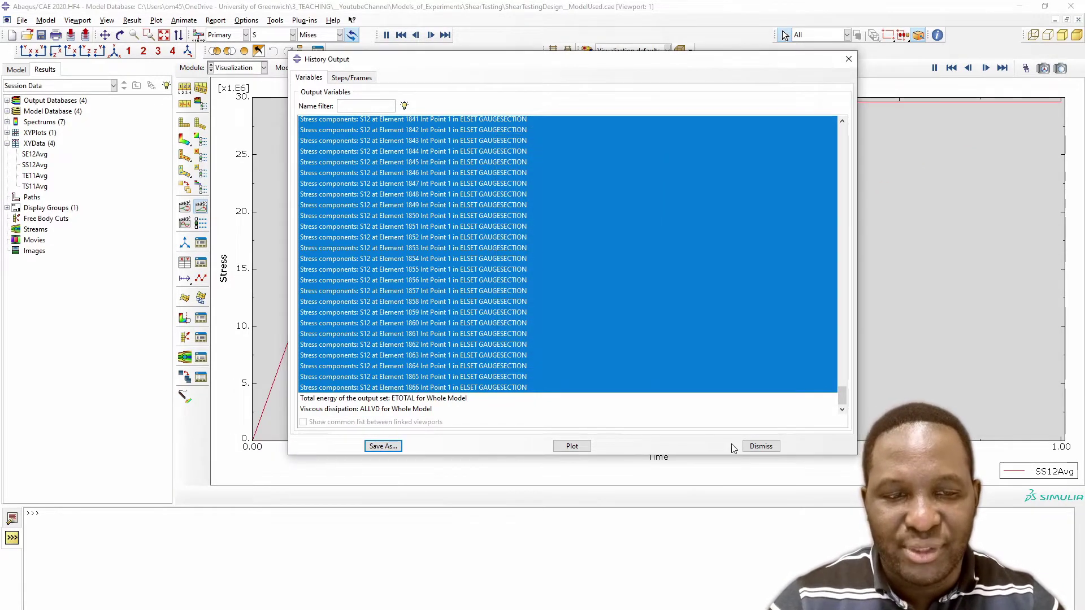
click(751, 449)
Start creating new XY data by operating on the existing XY data, and find the combine operator.
click(186, 207)
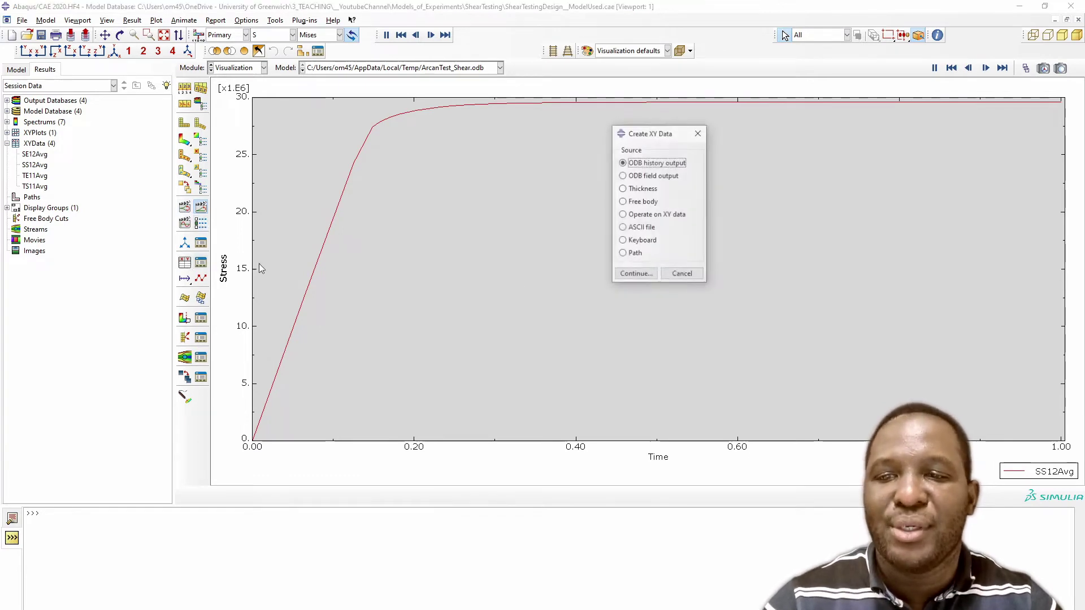
click(640, 220)
click(635, 274)
scroll(693, 327, down, 4)
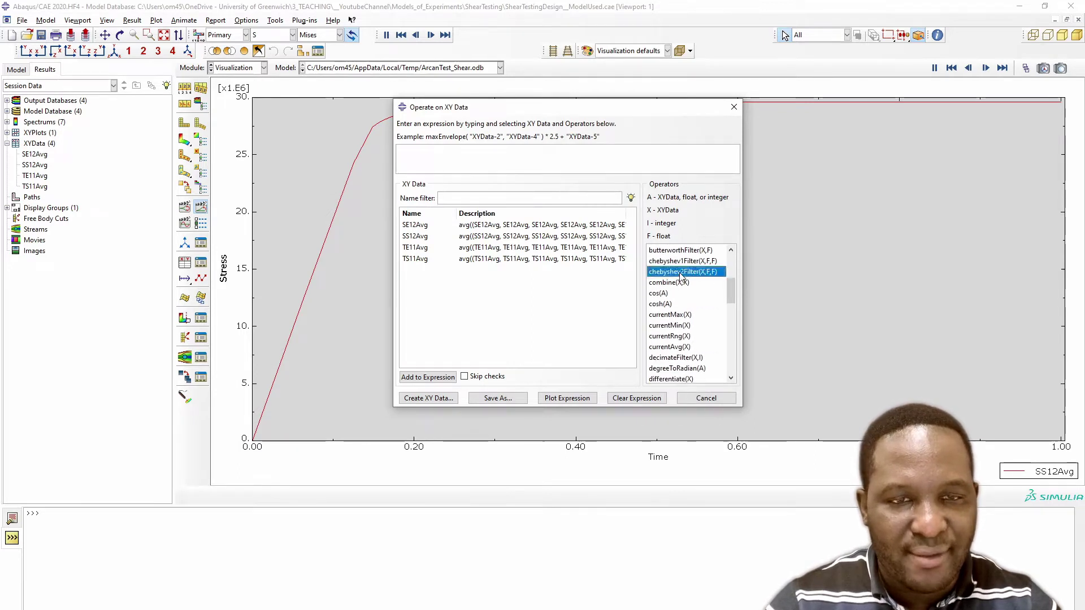
click(680, 272)
drag(614, 150, 305, 151)
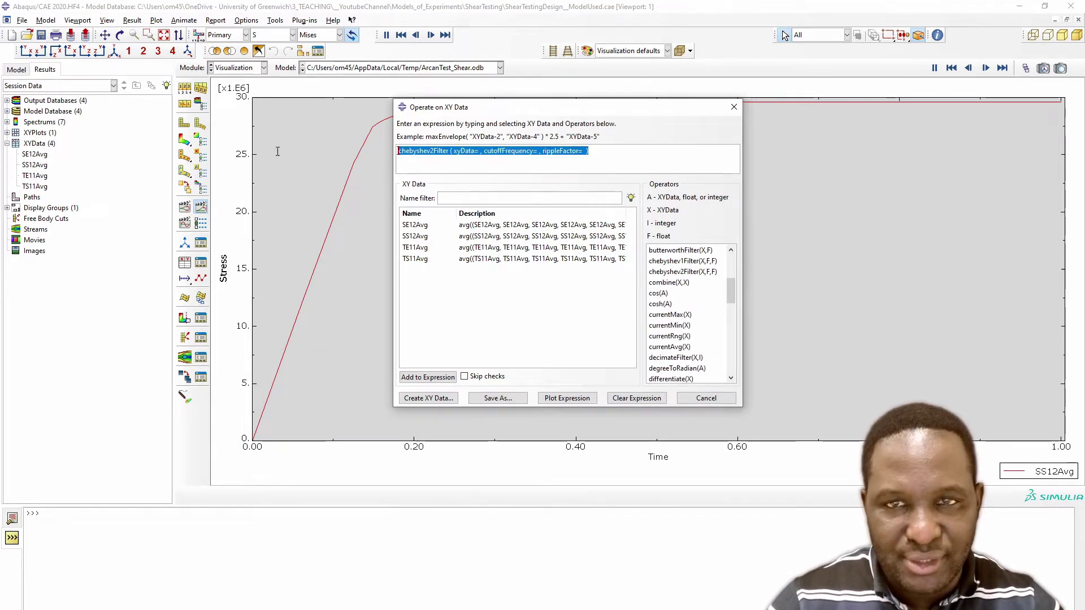
key(Delete)
Build a combine expression from SE12Avg and SS12Avg and plot the resulting shear stress-strain curve.
click(662, 283)
click(426, 226)
click(426, 236)
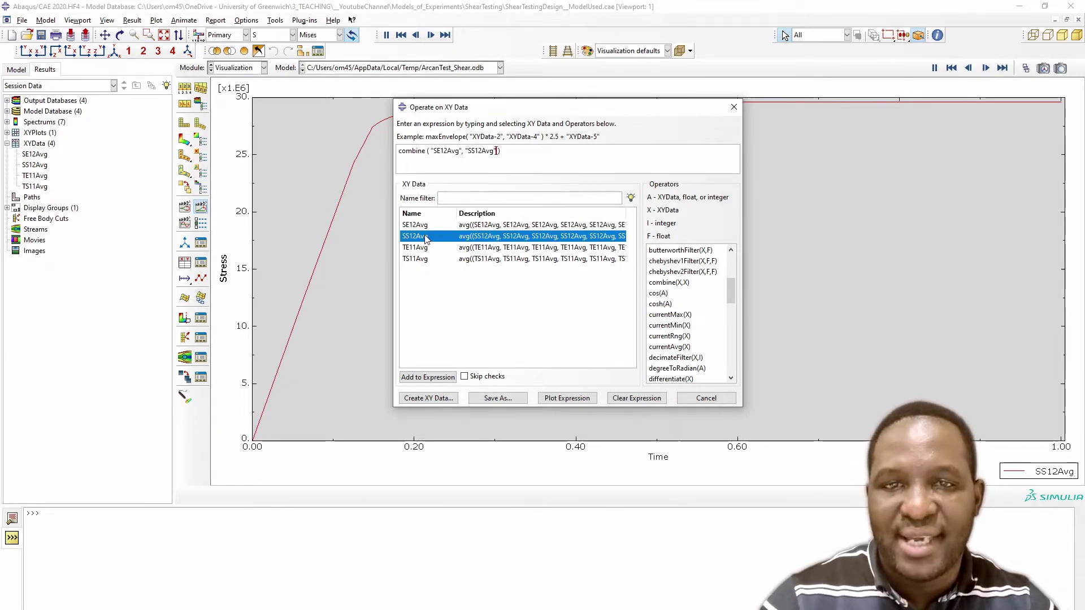
click(565, 399)
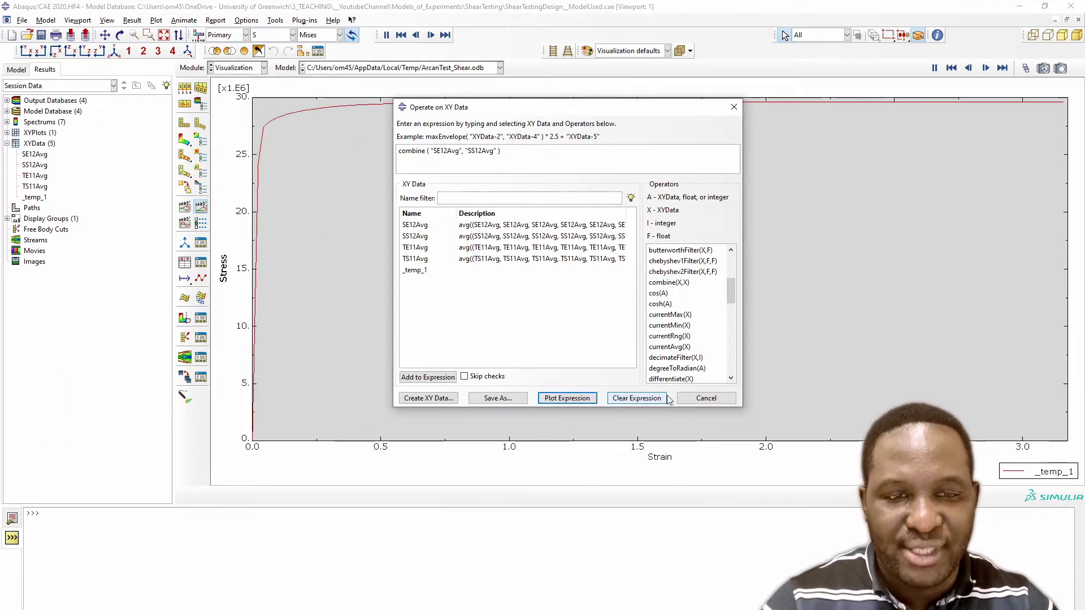
Close the XY data operation and open the temporary shear stress-strain curve _temp_1 for editing.
click(706, 398)
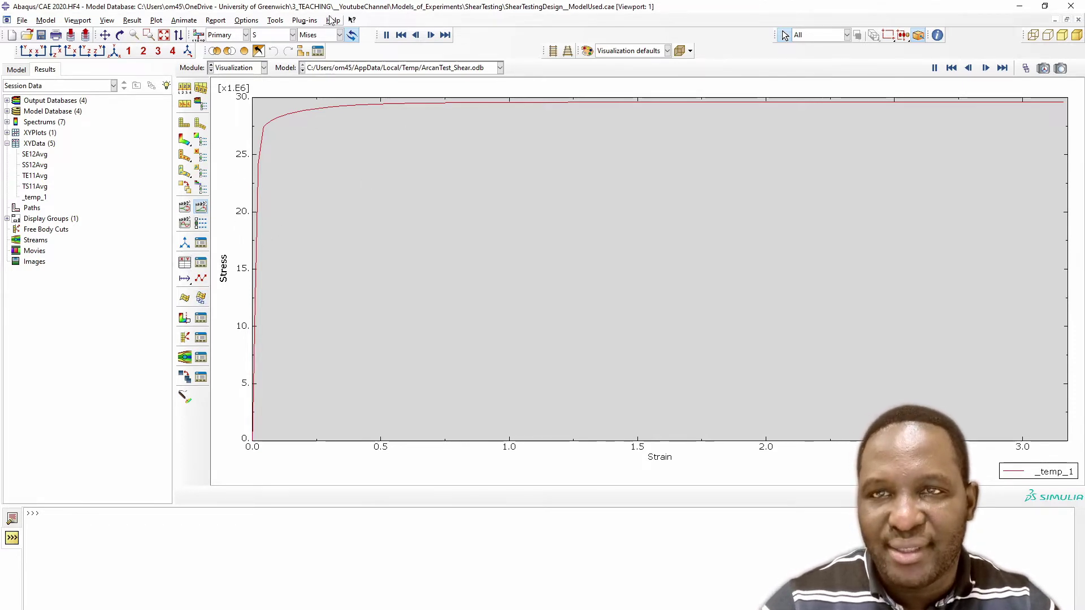
click(305, 20)
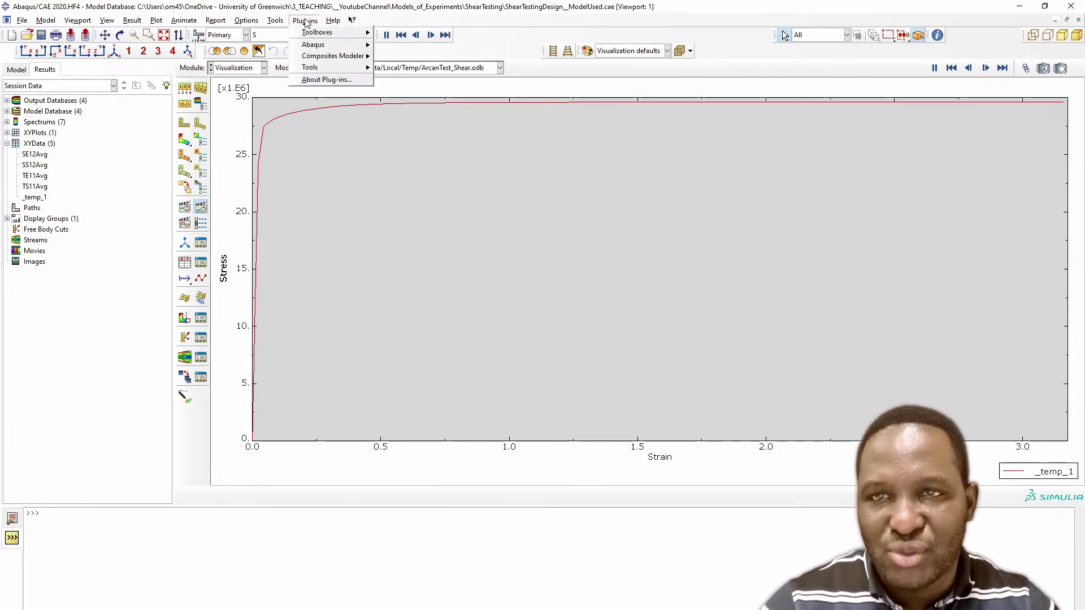
click(58, 212)
click(37, 198)
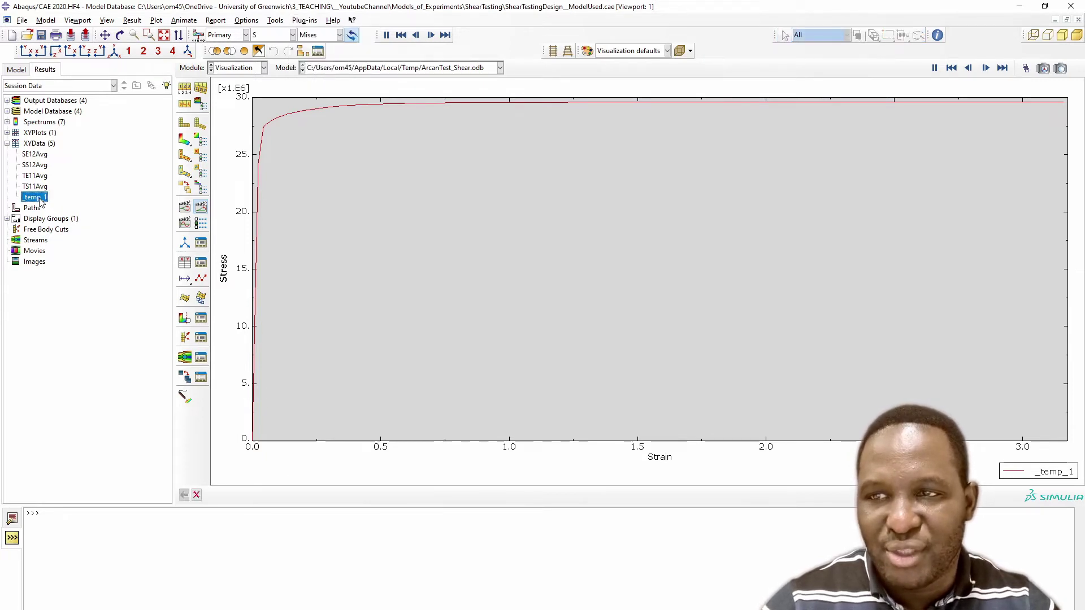
right_click(37, 199)
click(61, 229)
Copy all X and Y values of _temp_1 and paste them into the Shear sheet in Excel, starting at cell A6.
drag(59, 121, 136, 239)
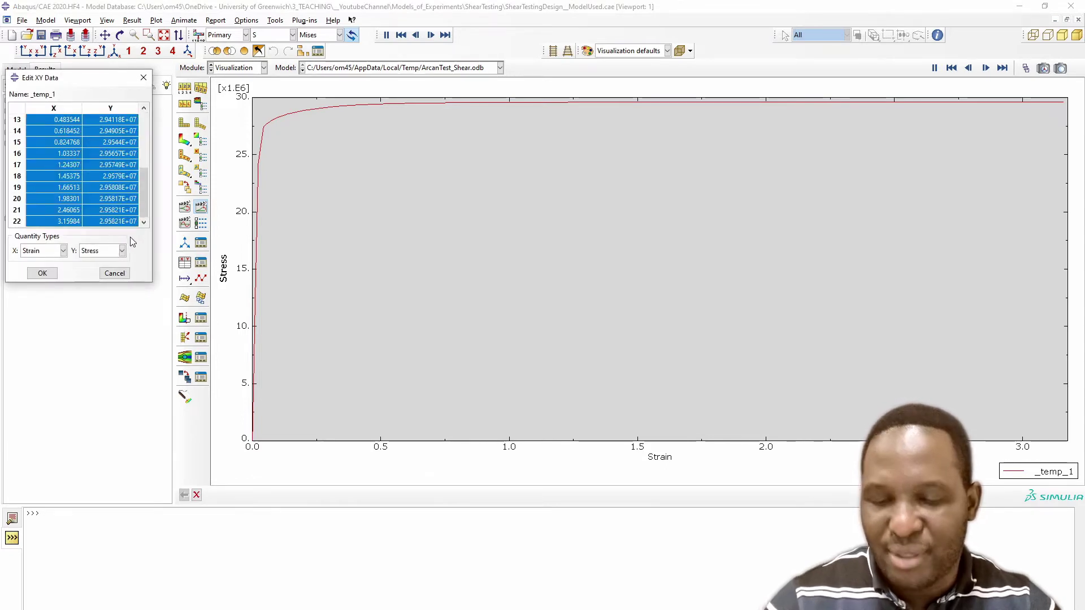
right_click(100, 185)
click(116, 199)
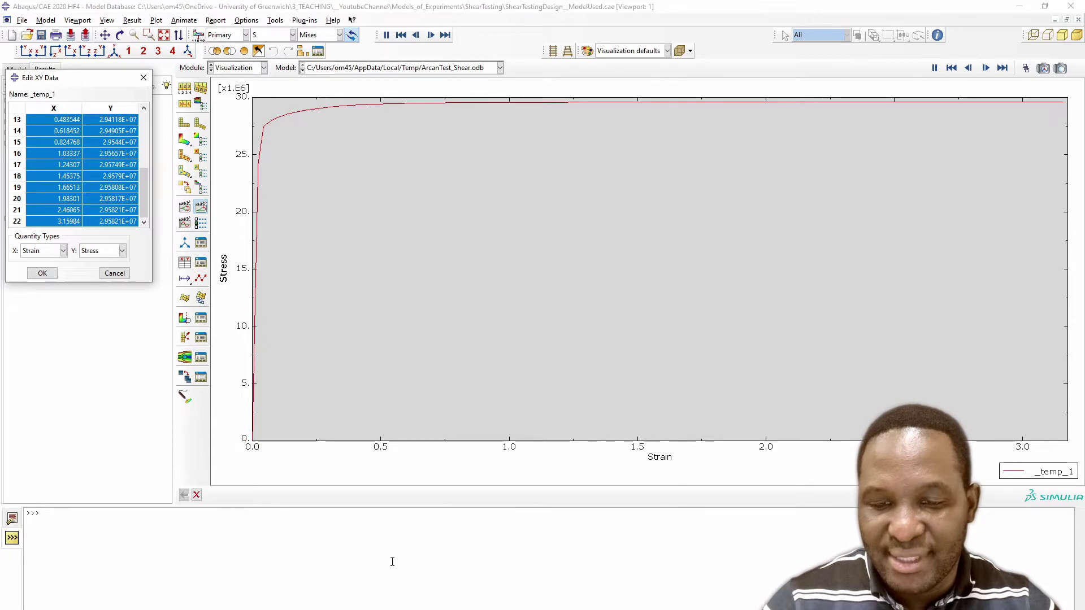
click(365, 585)
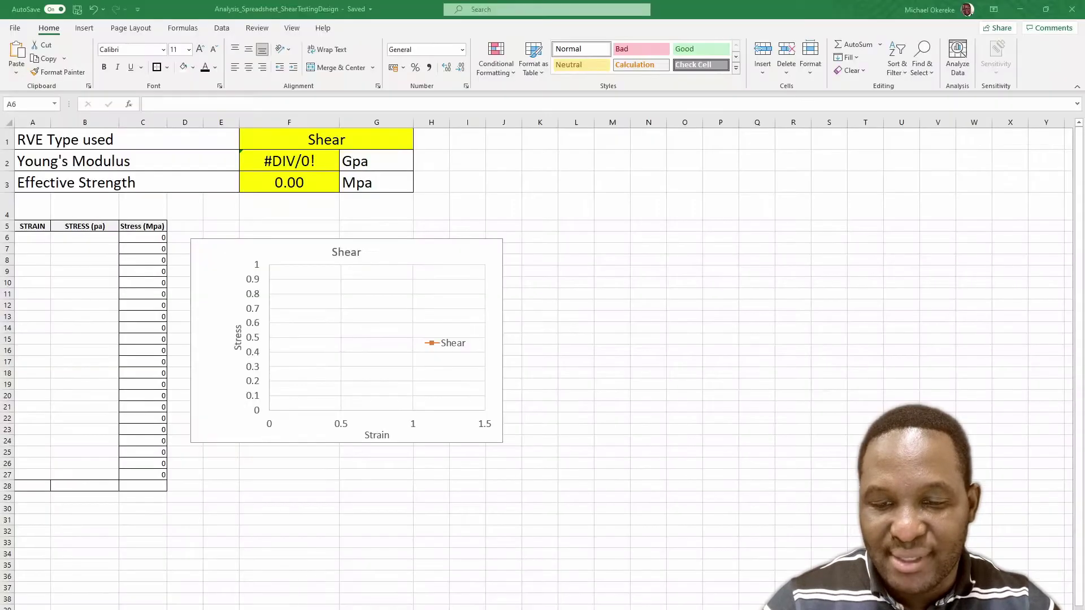
key(ctrl+v)
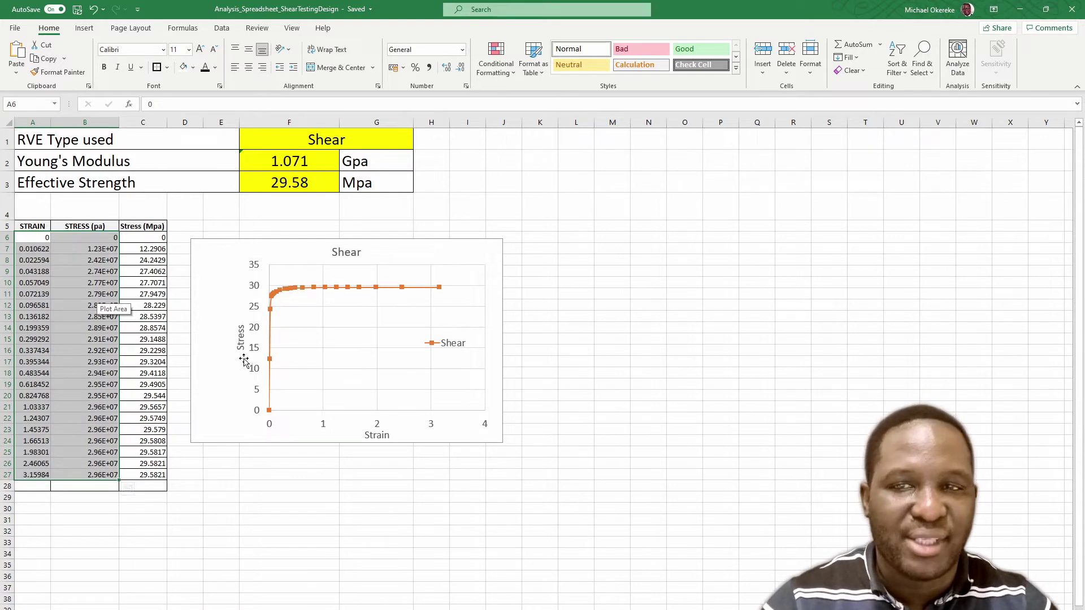
Inspect the Young's modulus and effective strength formulas on the Shear sheet and shift the Shear chart slightly away from the data table.
click(287, 163)
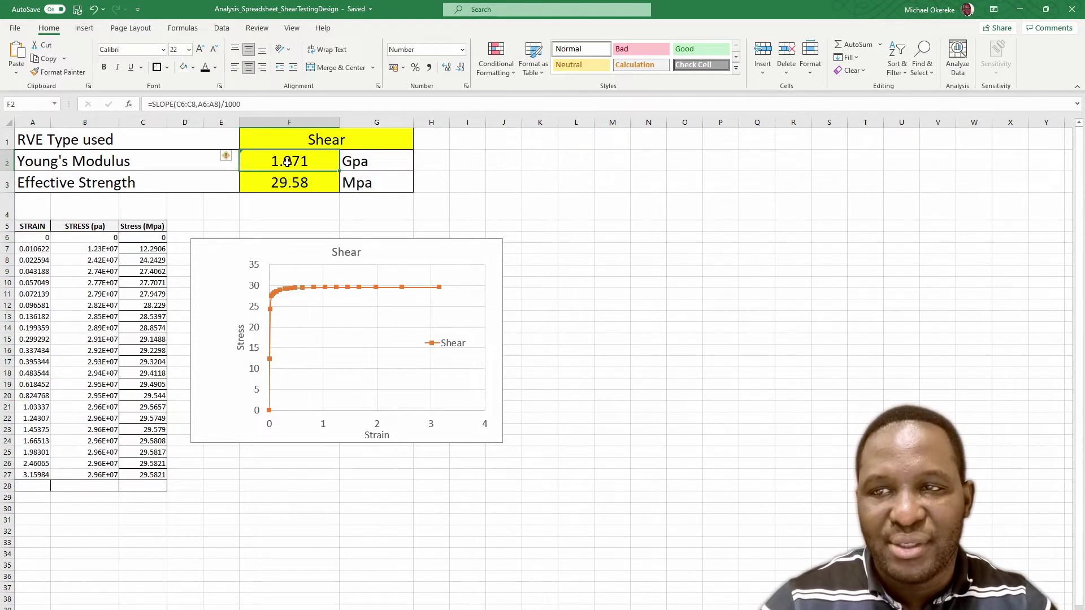
click(215, 105)
key(Return)
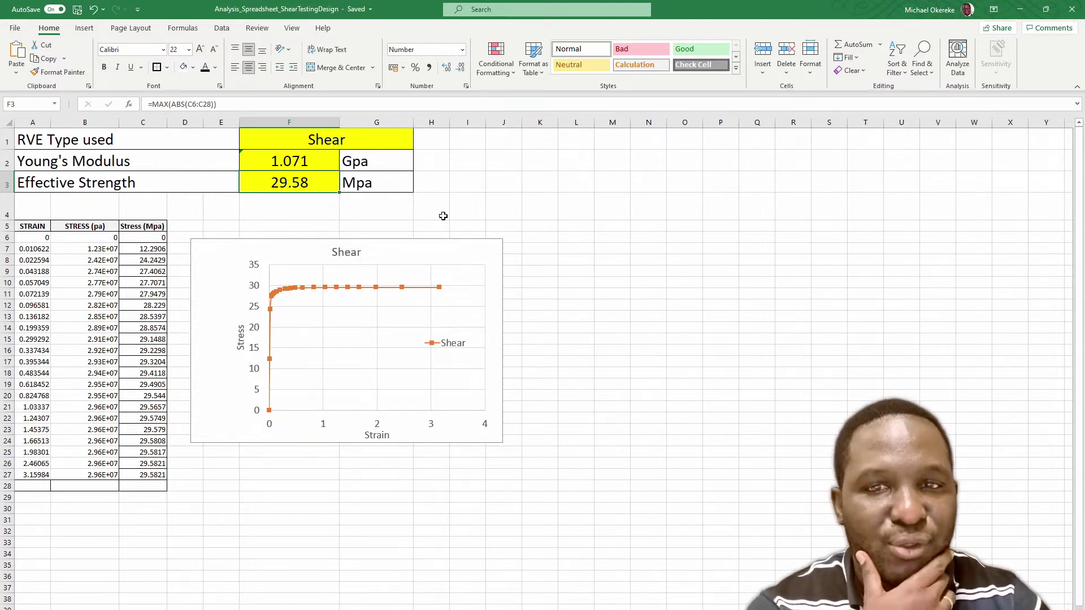
mouse_move(431, 252)
mouse_down()
mouse_move(501, 256)
mouse_move(425, 249)
mouse_up()
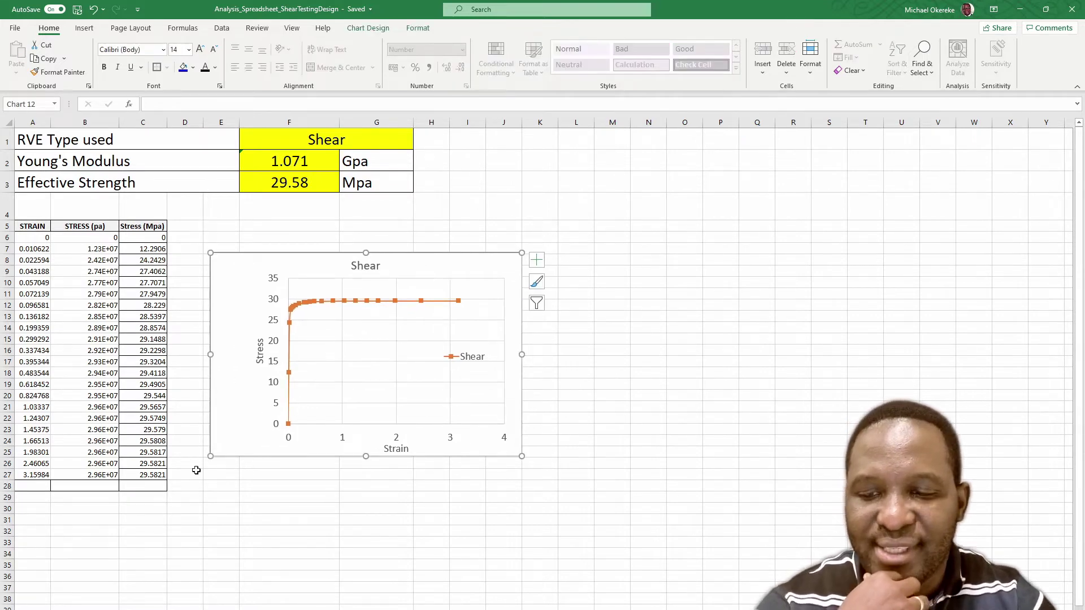
Review the Tensile sheet's results and examine the layout of the CompShear sheet with its compression and shear tables.
key(ctrl+Page_Up)
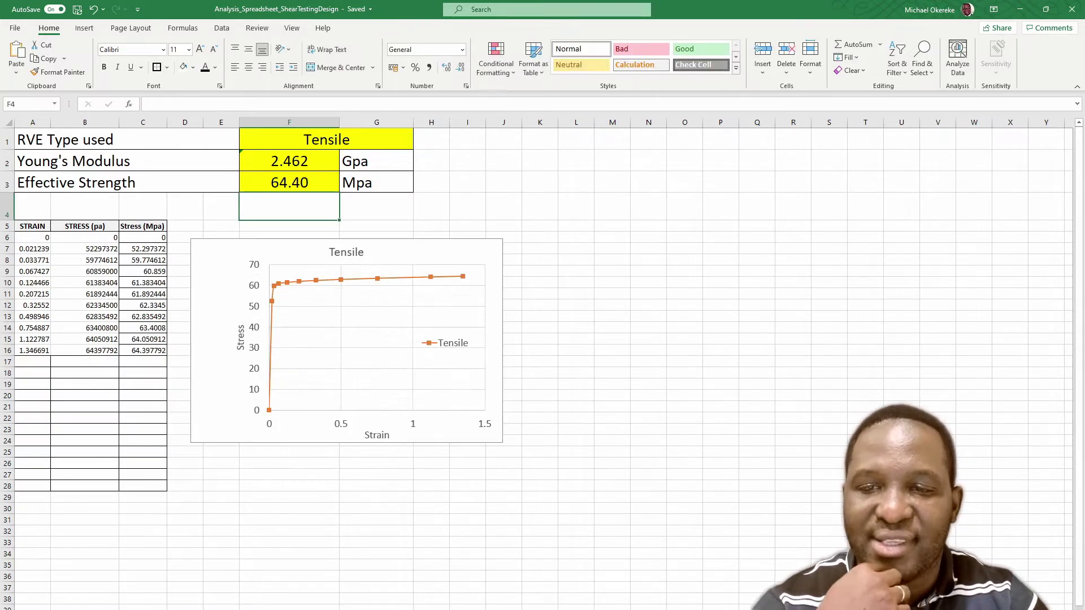
key(ctrl+Page_Up)
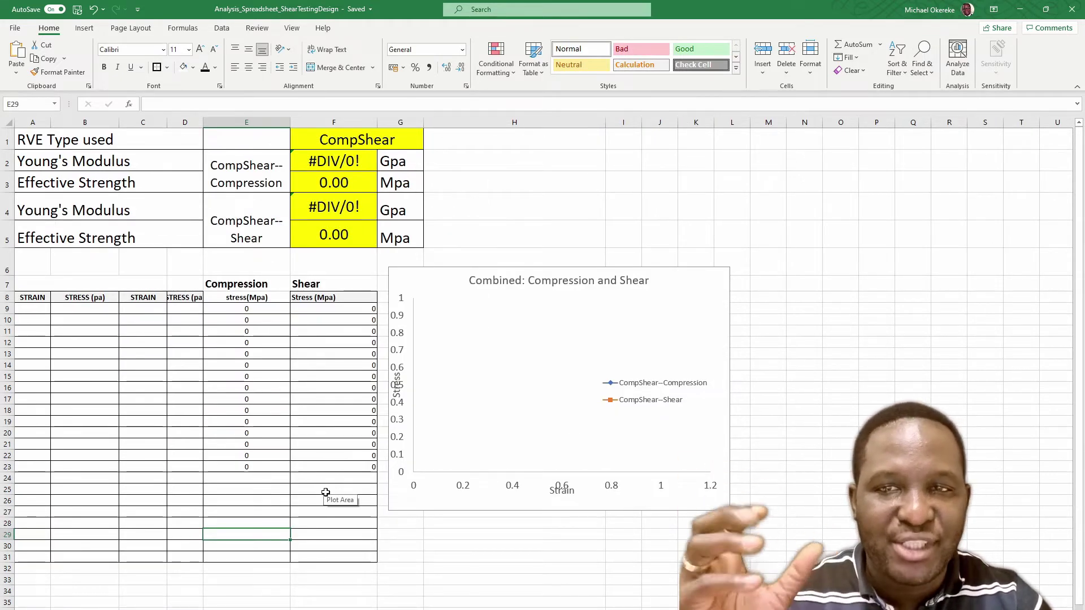
click(396, 143)
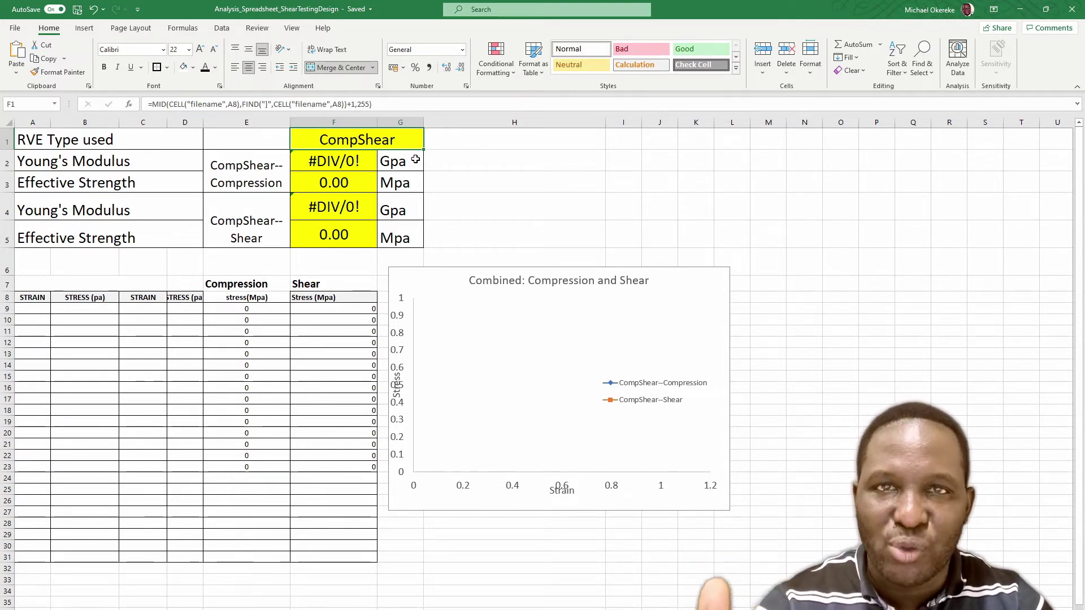
Switch to Abaqus, close the XY data editor, and display Arcan_CompShear.odb as an animated Mises stress contour plot.
key(alt+Tab)
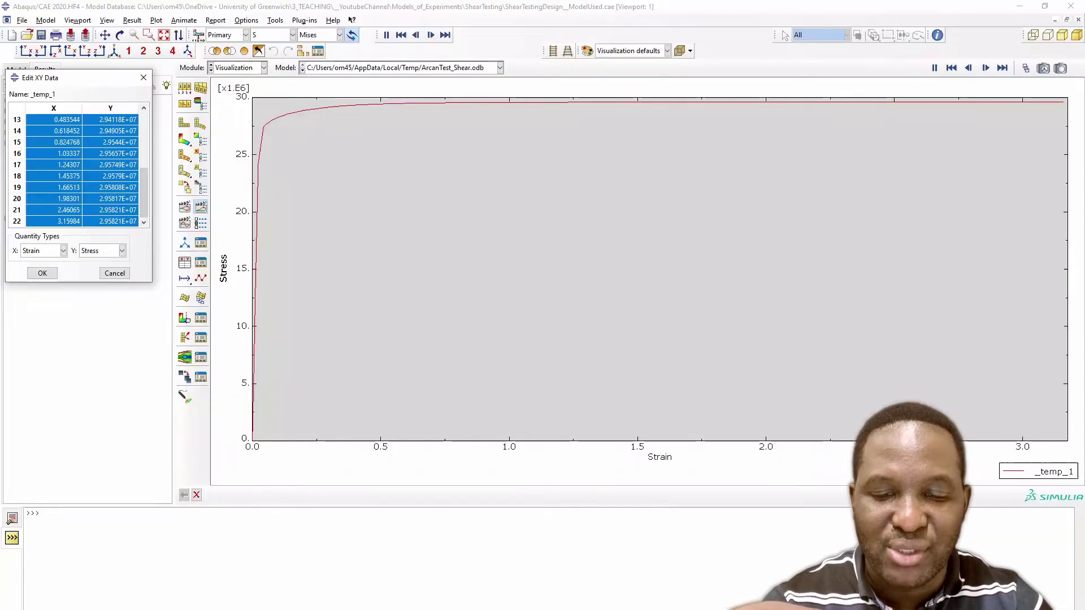
click(114, 274)
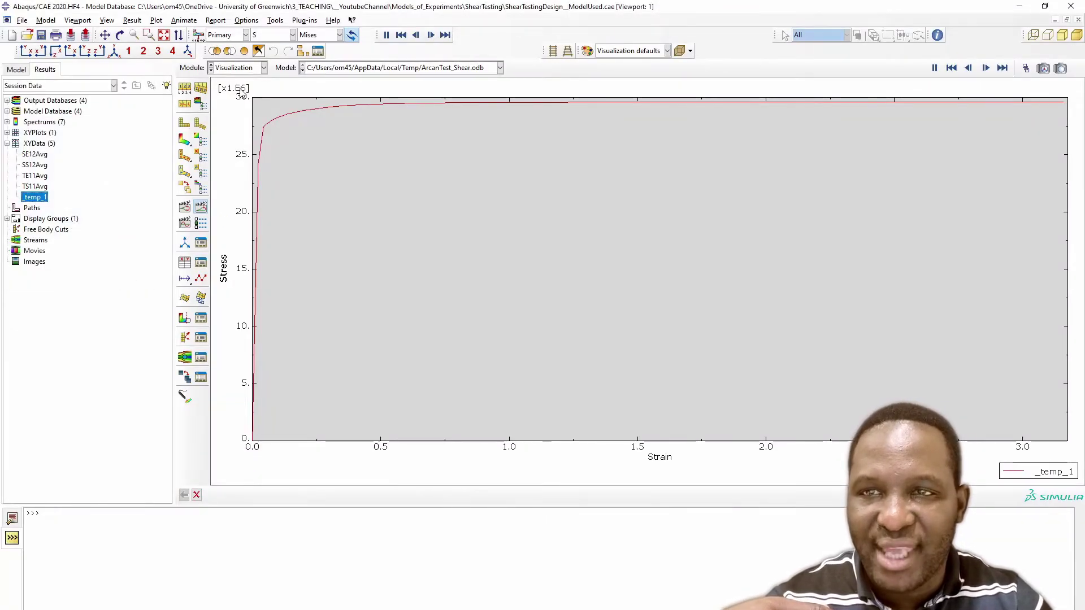
click(339, 68)
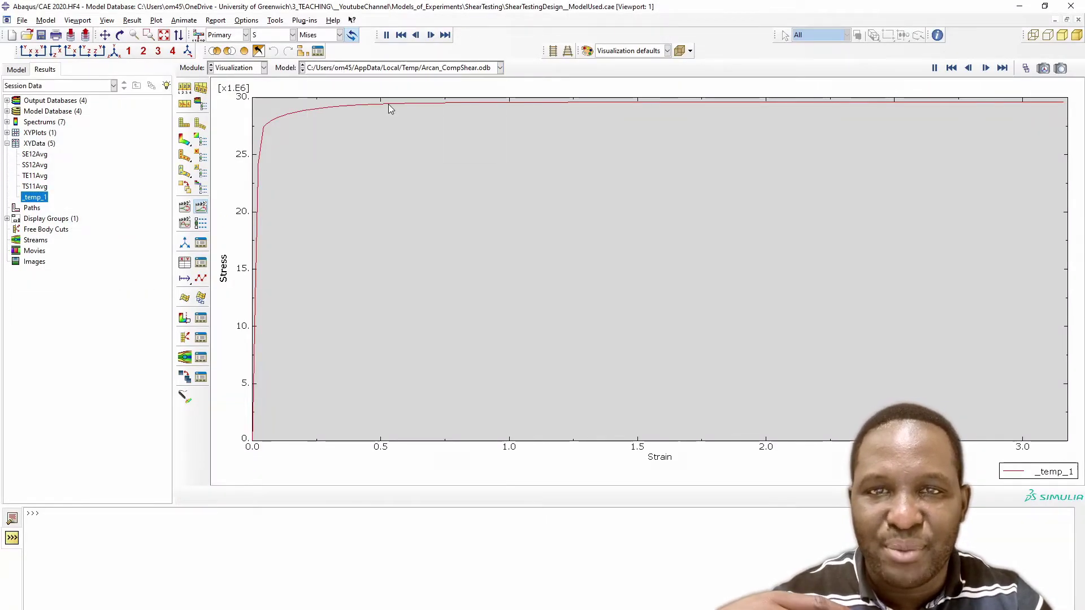
click(389, 101)
click(185, 140)
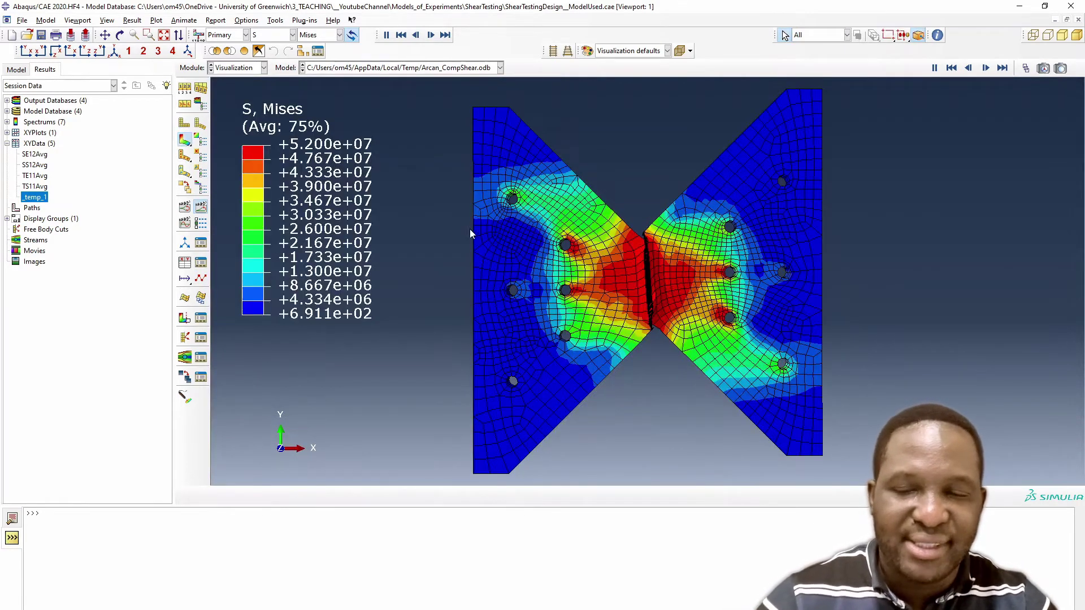
click(968, 69)
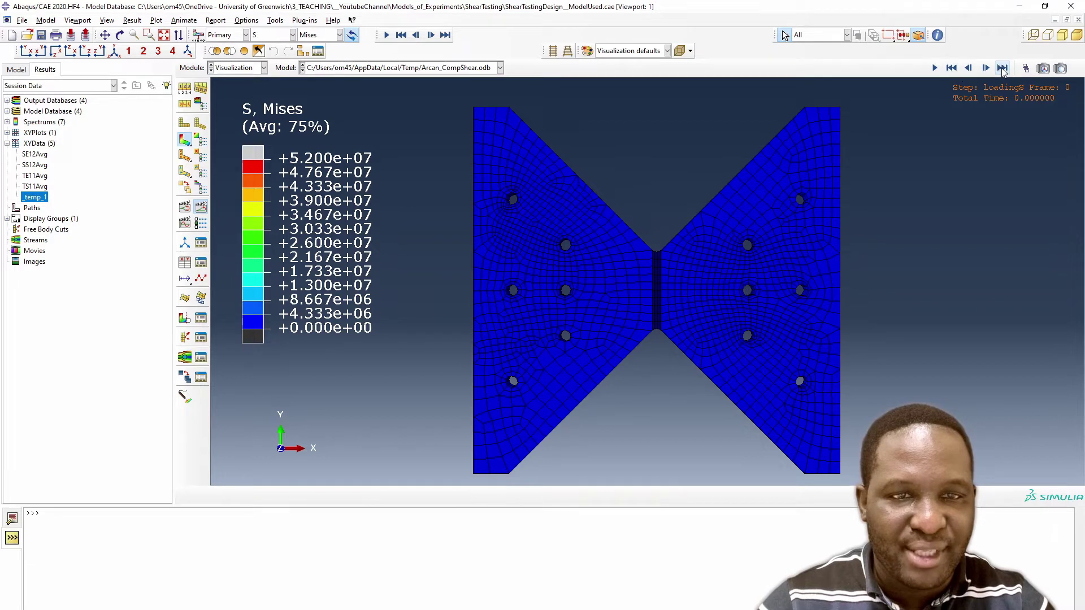
click(201, 208)
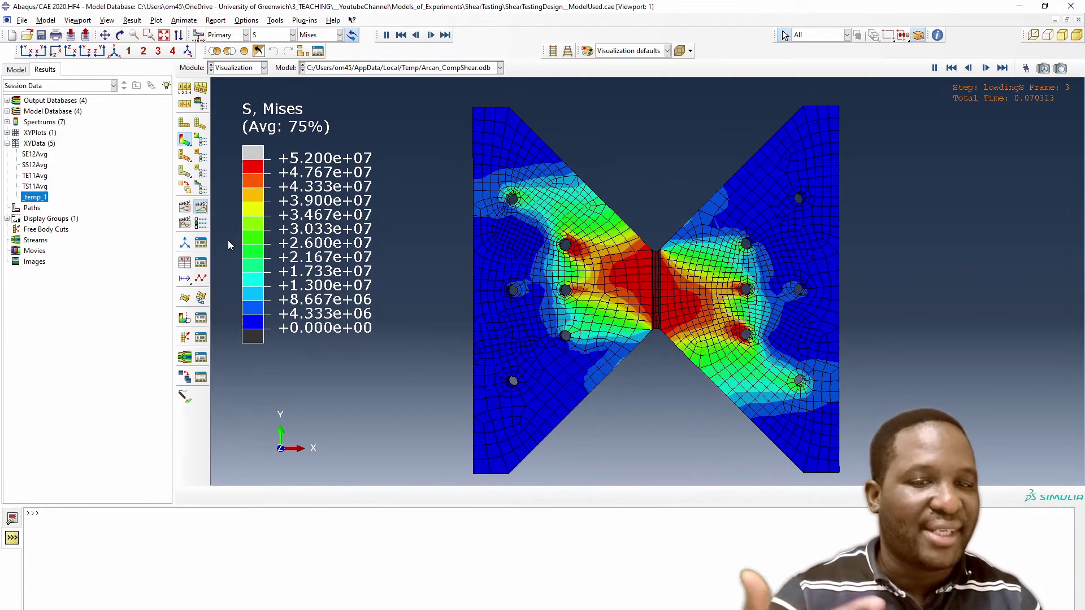
Create XY data from the ODB history output by averaging E11 strain over all GAUGESECTION elements, saved as CSE11Avg.
click(184, 263)
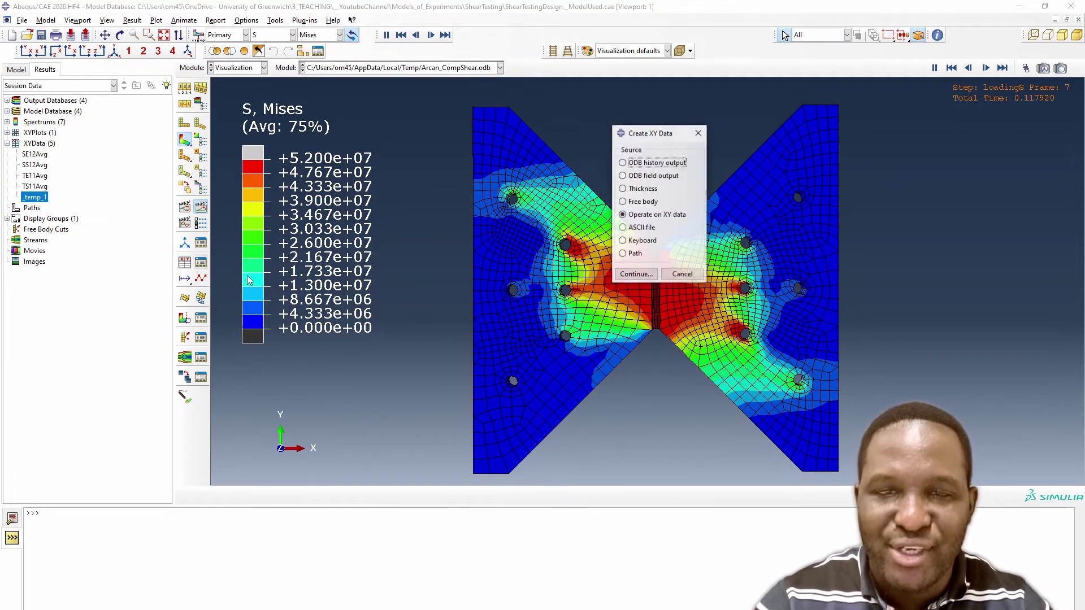
click(657, 164)
click(645, 274)
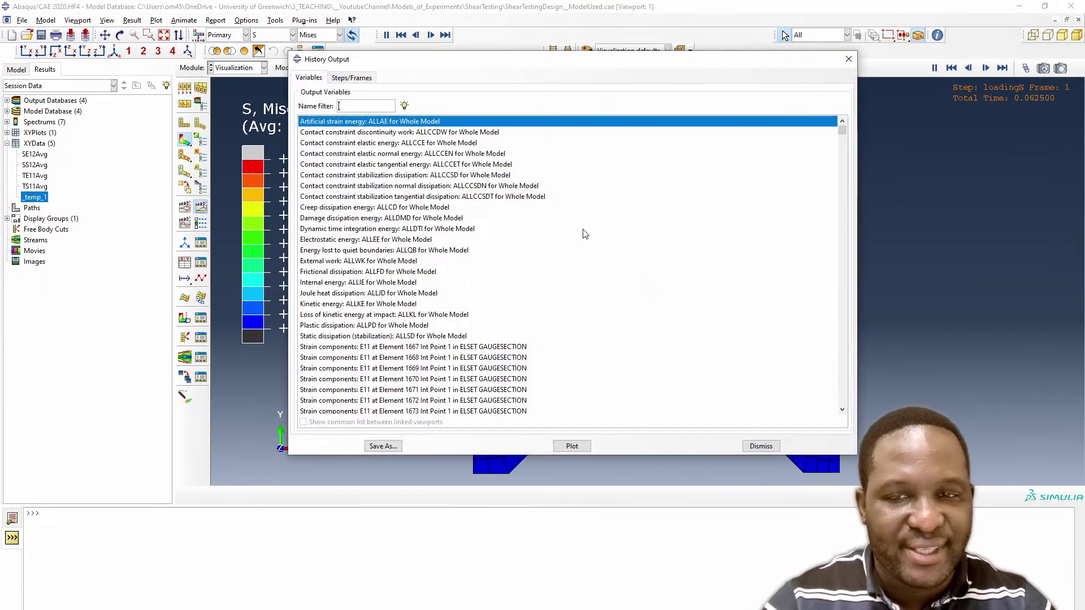
scroll(460, 264, down, 2)
click(431, 283)
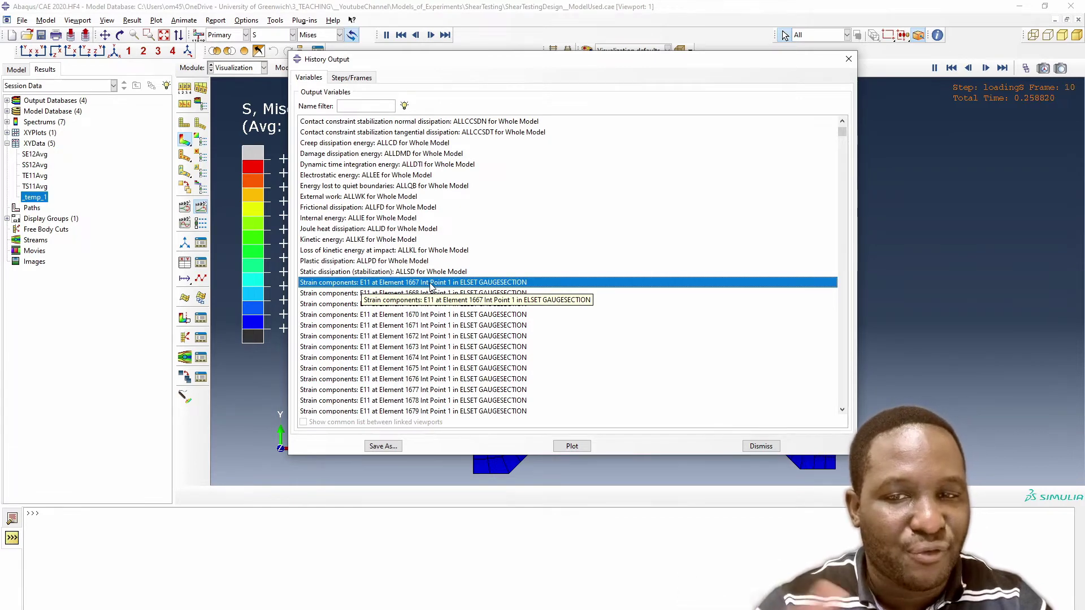
drag(430, 286, 446, 323)
click(382, 446)
click(530, 212)
click(553, 161)
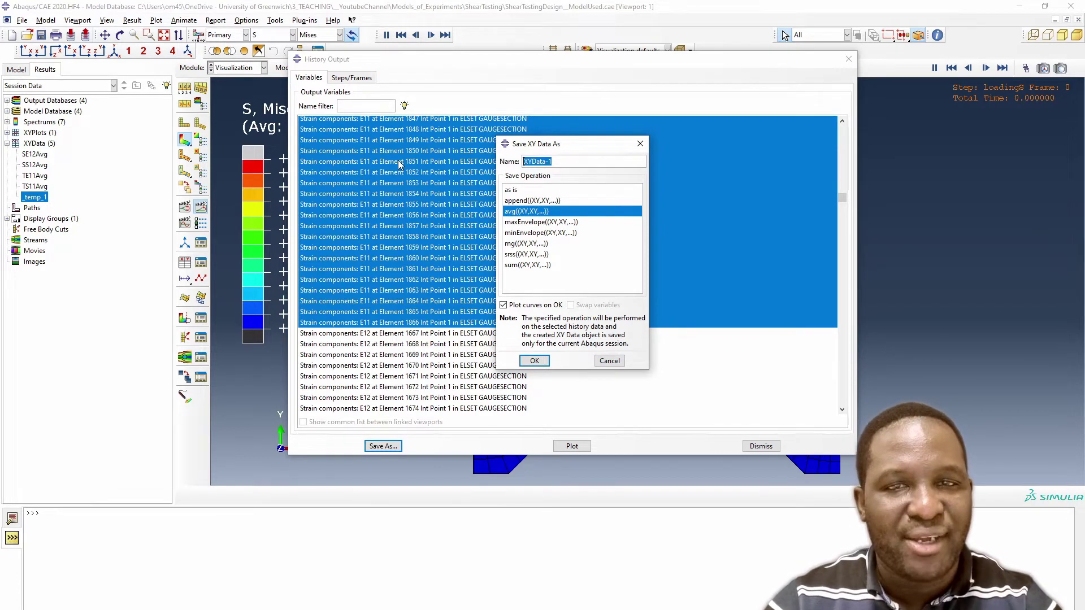
text(CSE11Avg)
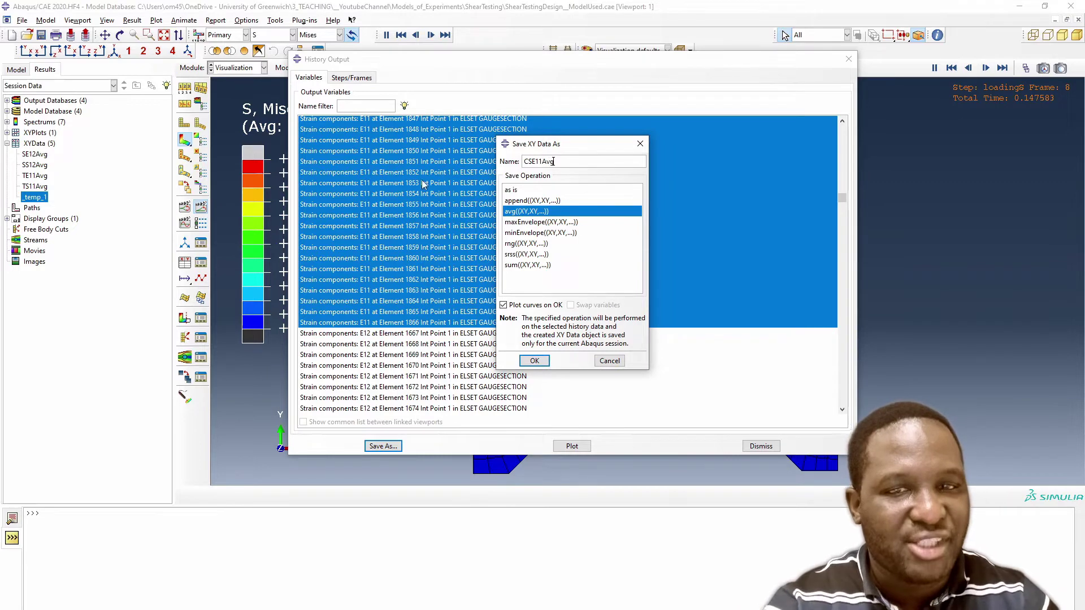
click(534, 362)
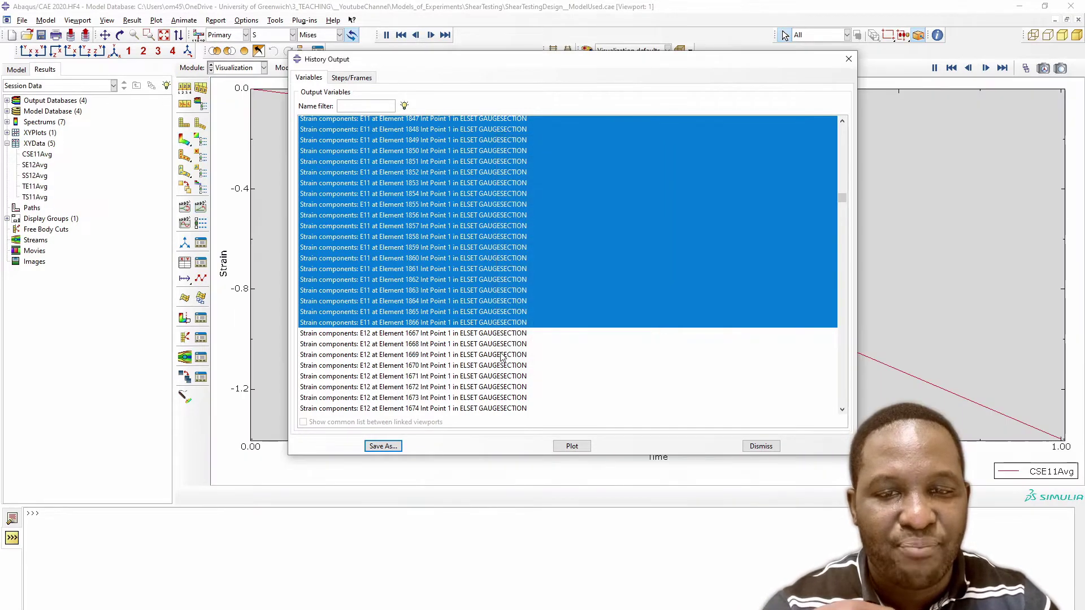
Average the E12 strain history output of all GAUGESECTION elements and save it as XY data named CSE12Avg.
drag(485, 338, 544, 298)
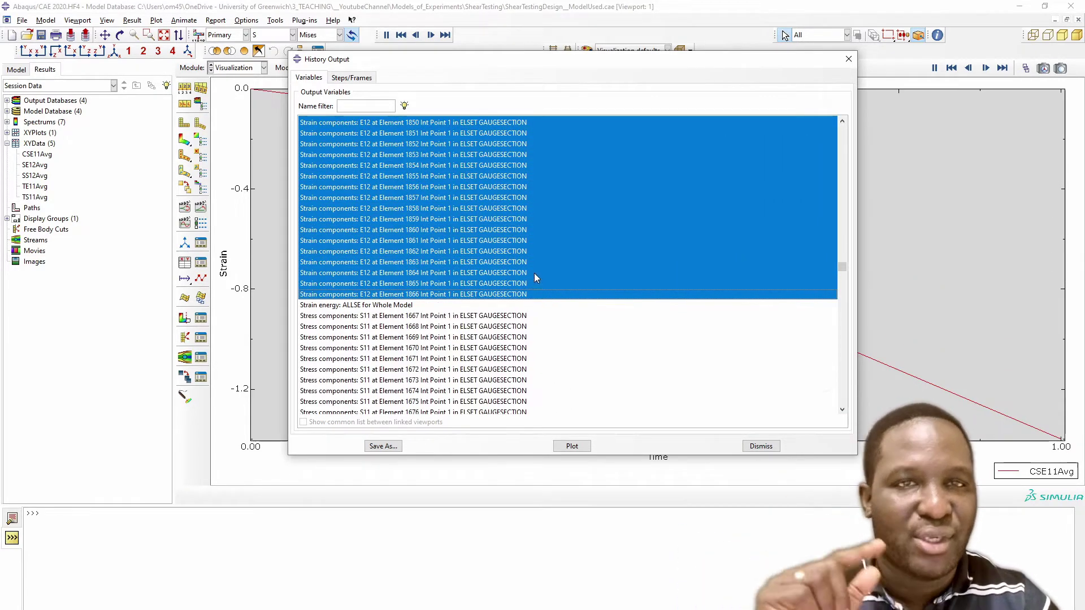
click(387, 447)
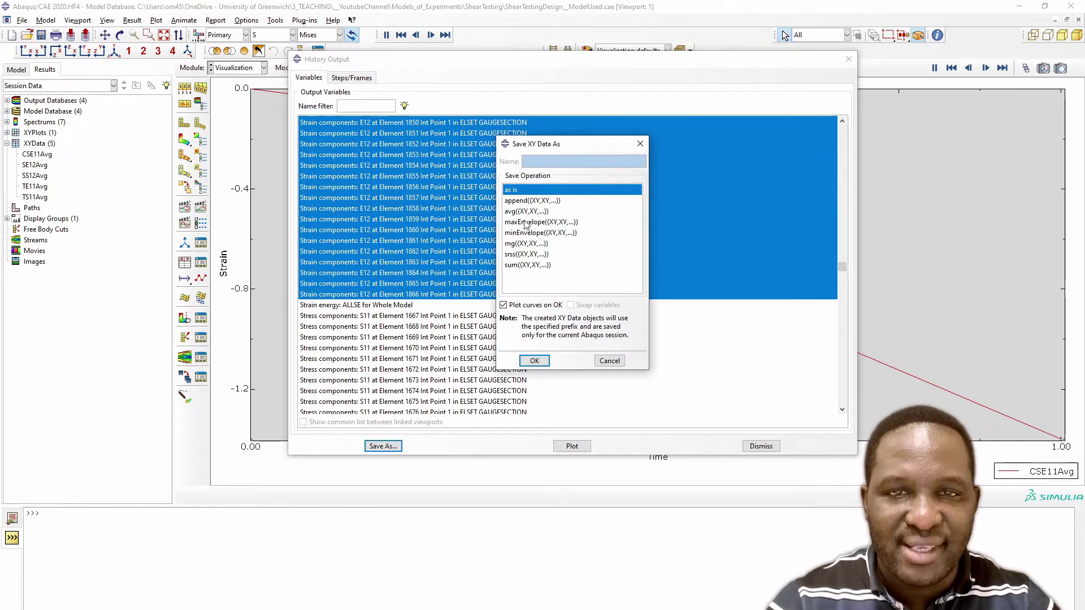
click(526, 212)
drag(553, 162, 393, 160)
text(CSE12Avg)
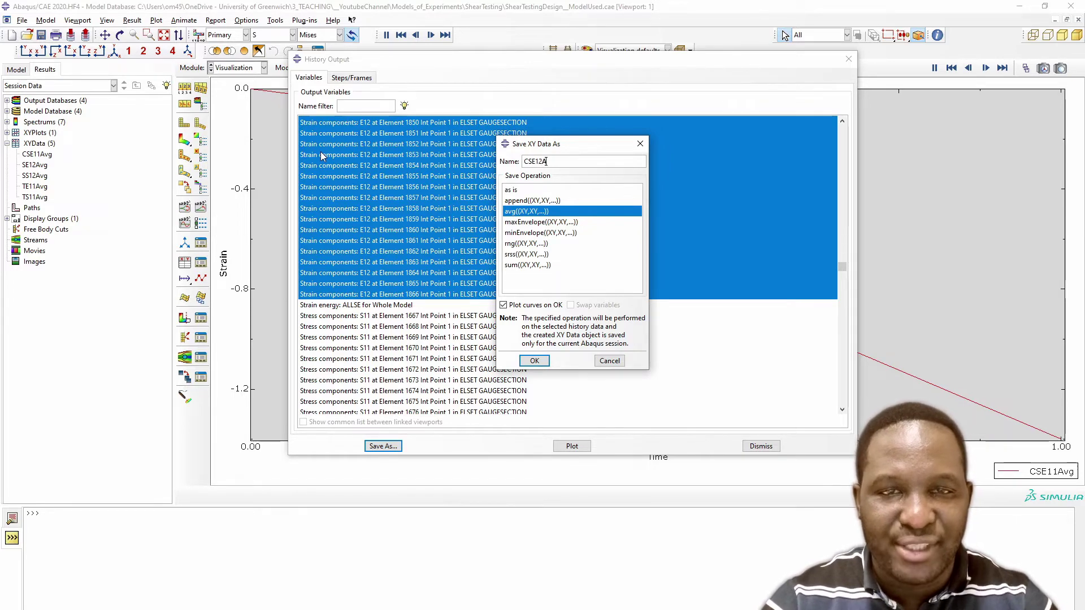
click(534, 360)
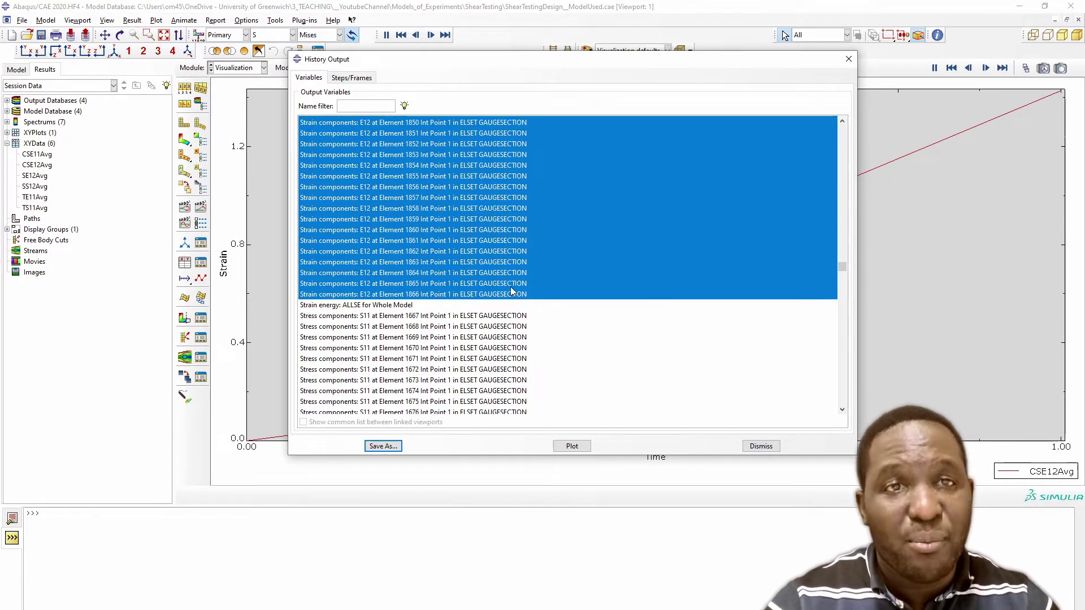
Average the S11 stress history output of all GAUGESECTION elements and save it as XY data named CSS11Avg.
drag(407, 321, 451, 236)
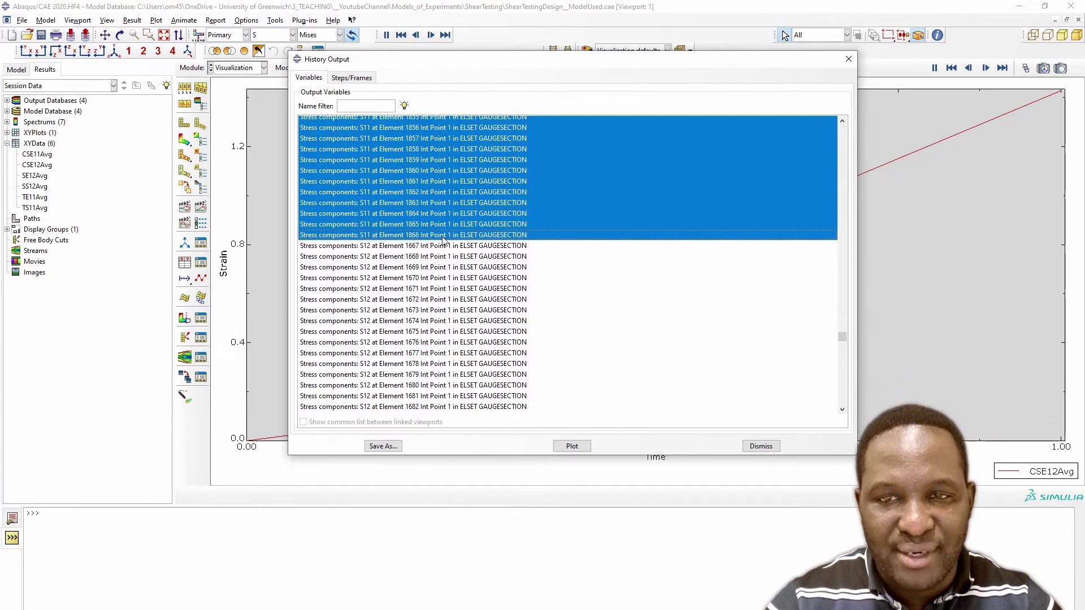
click(383, 447)
click(518, 213)
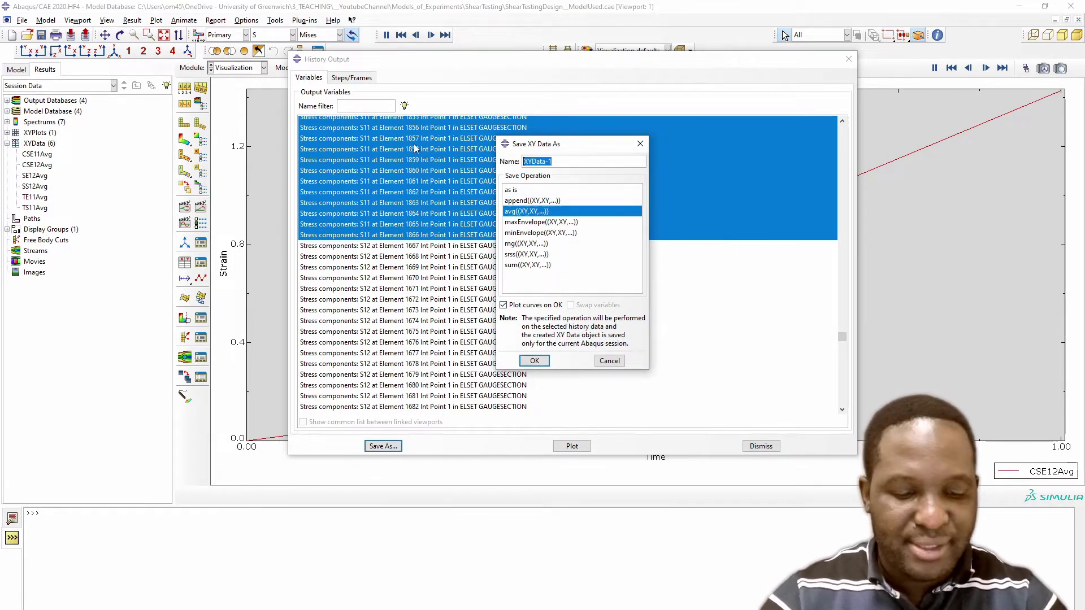
text(CSS11)
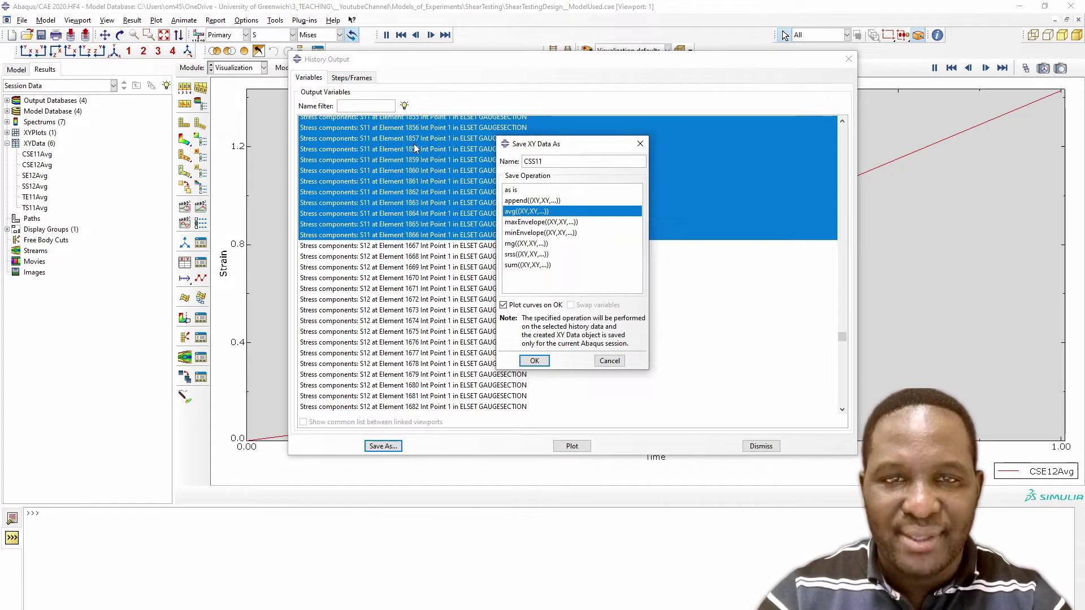
text(Avg)
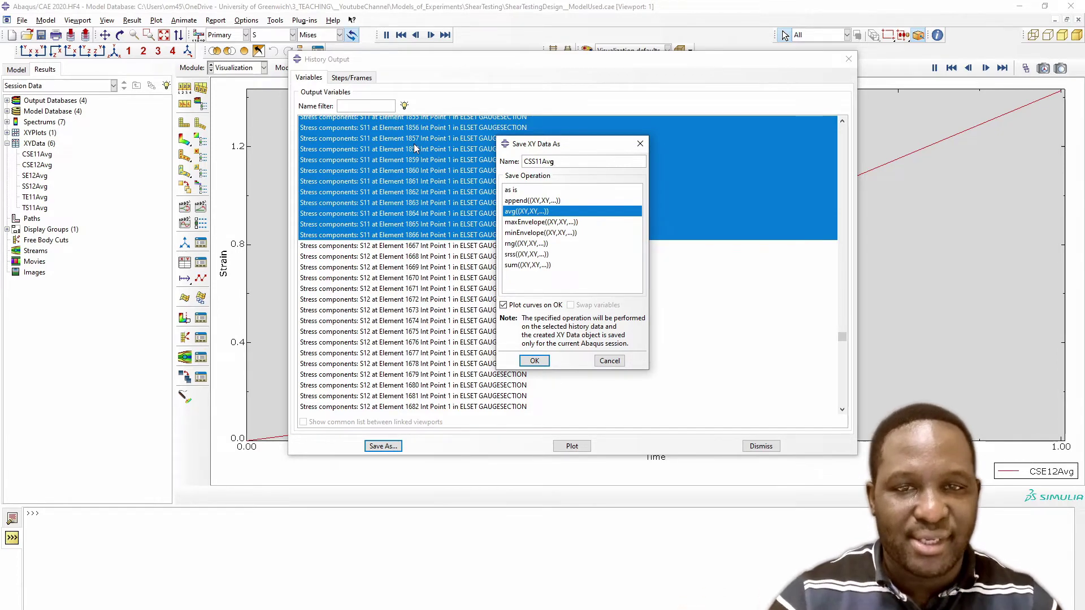
click(533, 362)
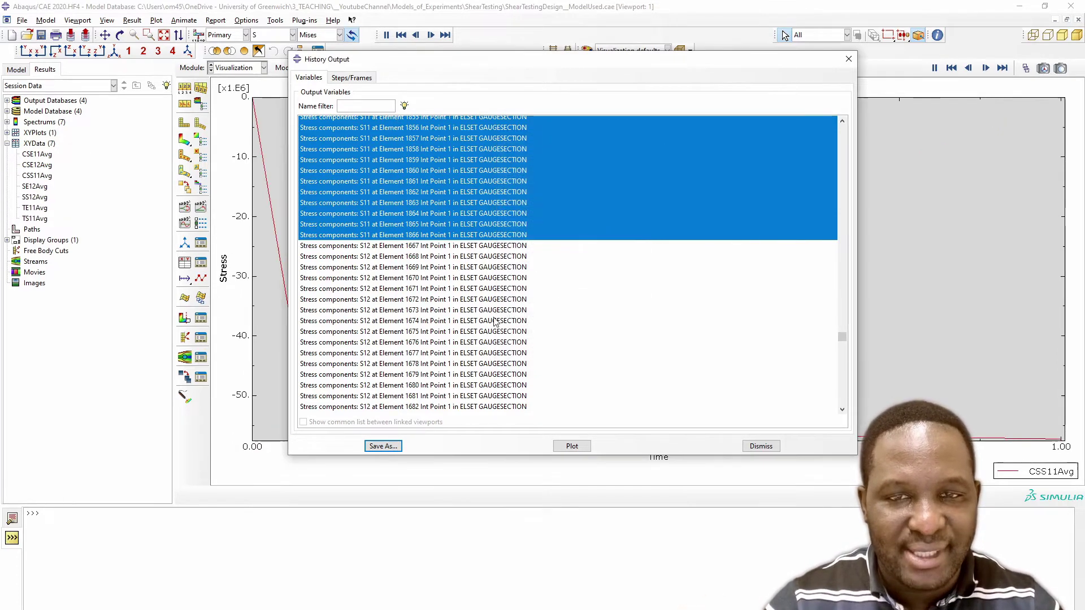
Average the S12 stress history output of all GAUGESECTION elements, save it as XY data CSS12Avg, and close the history output dialog.
drag(472, 251, 462, 591)
drag(480, 402, 486, 391)
click(383, 446)
click(523, 211)
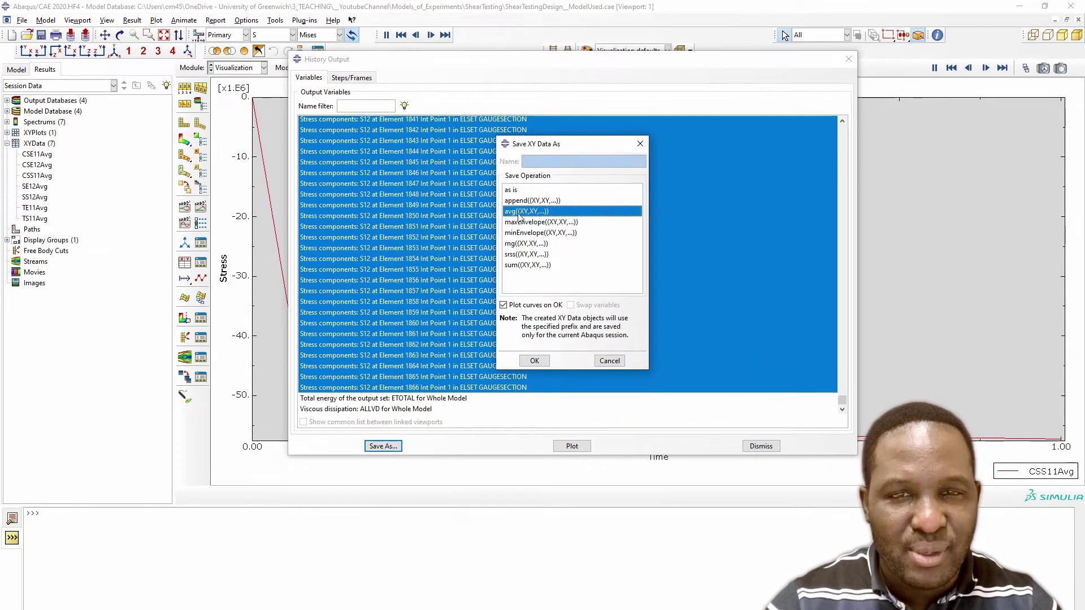
text(C)
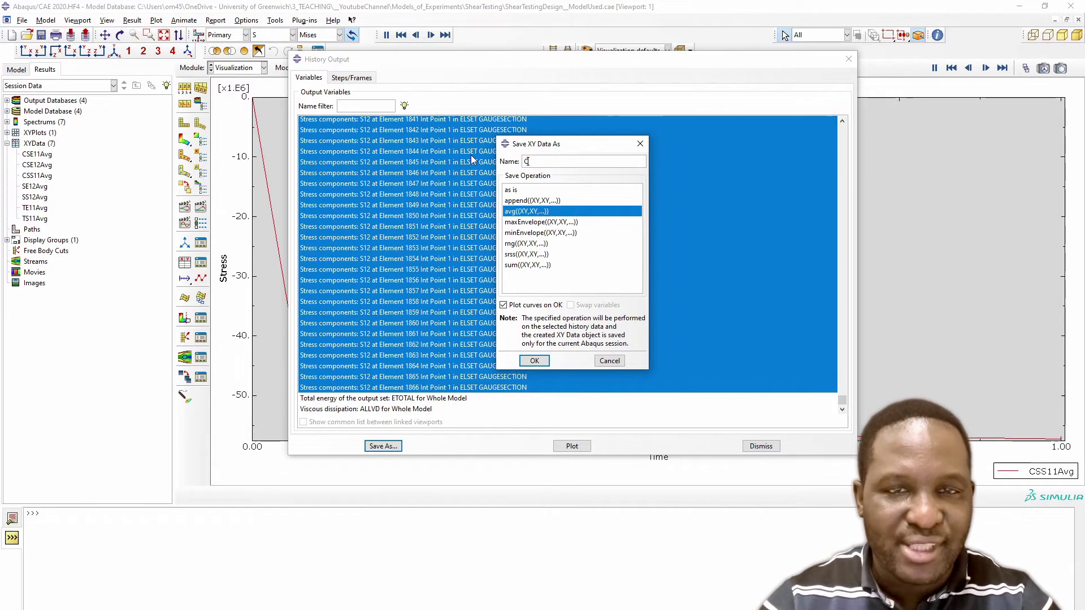
text(SS12)
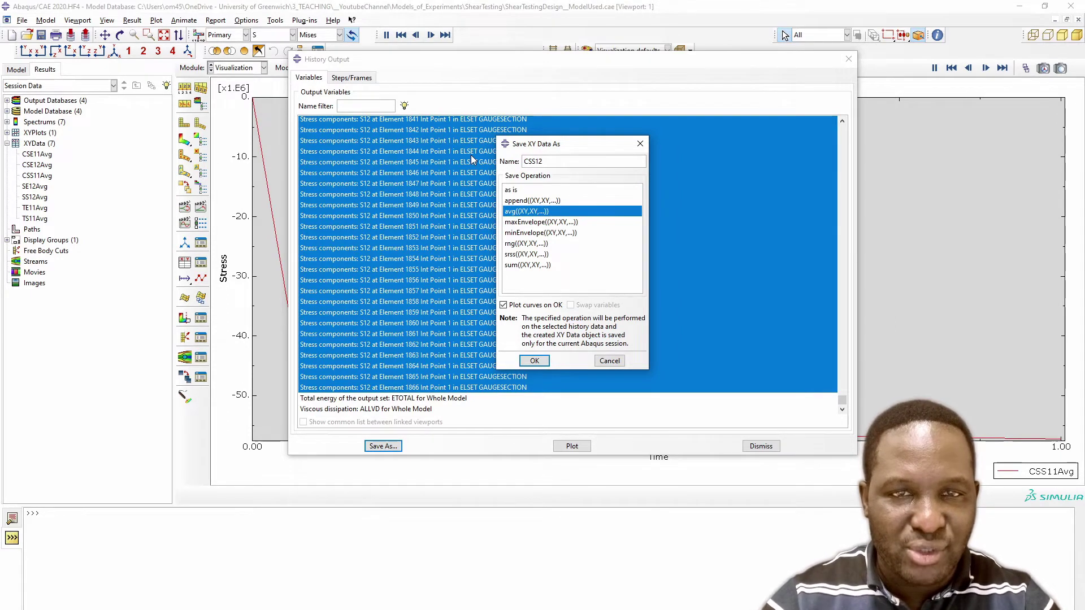
text(Avg)
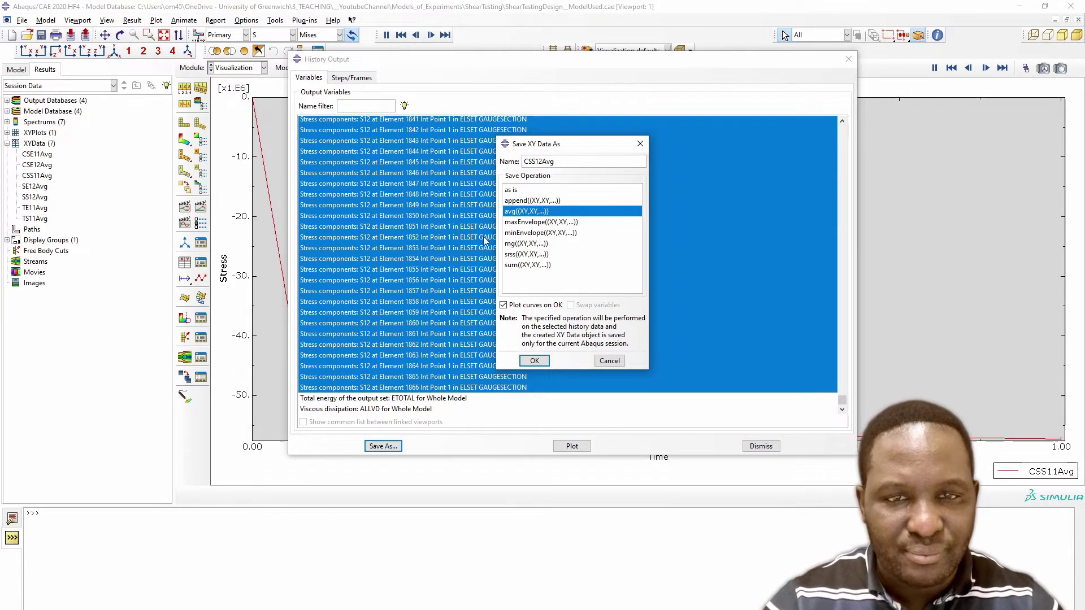
click(534, 361)
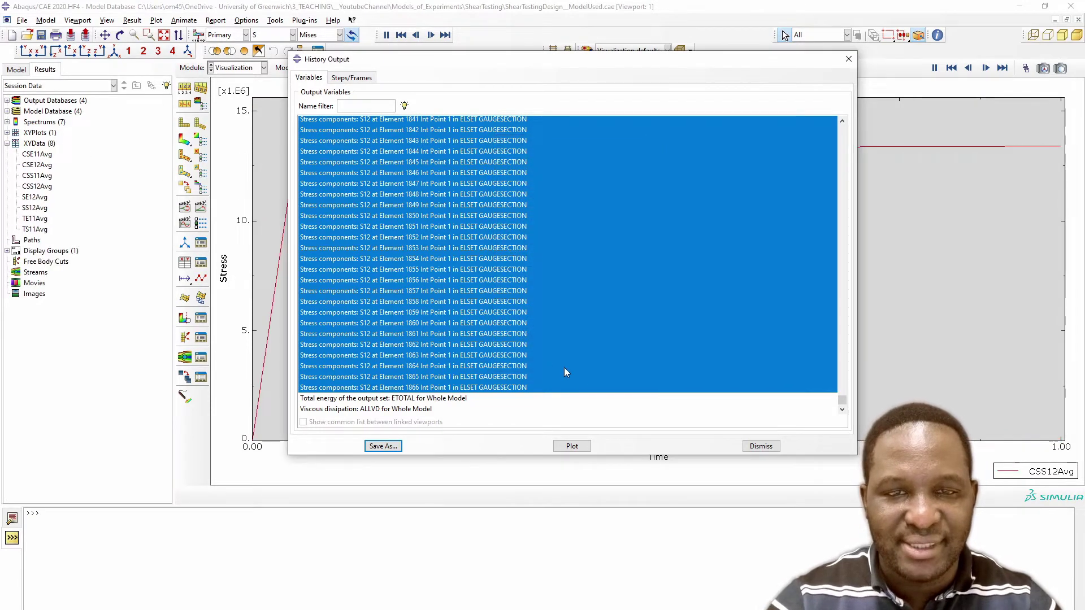
click(762, 447)
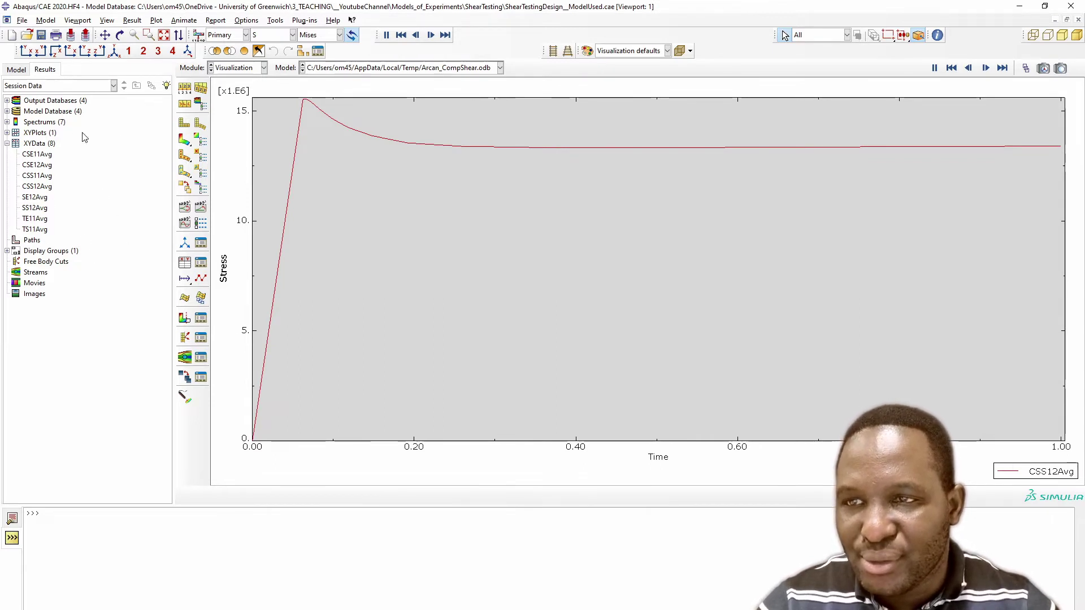
click(34, 229)
click(35, 218)
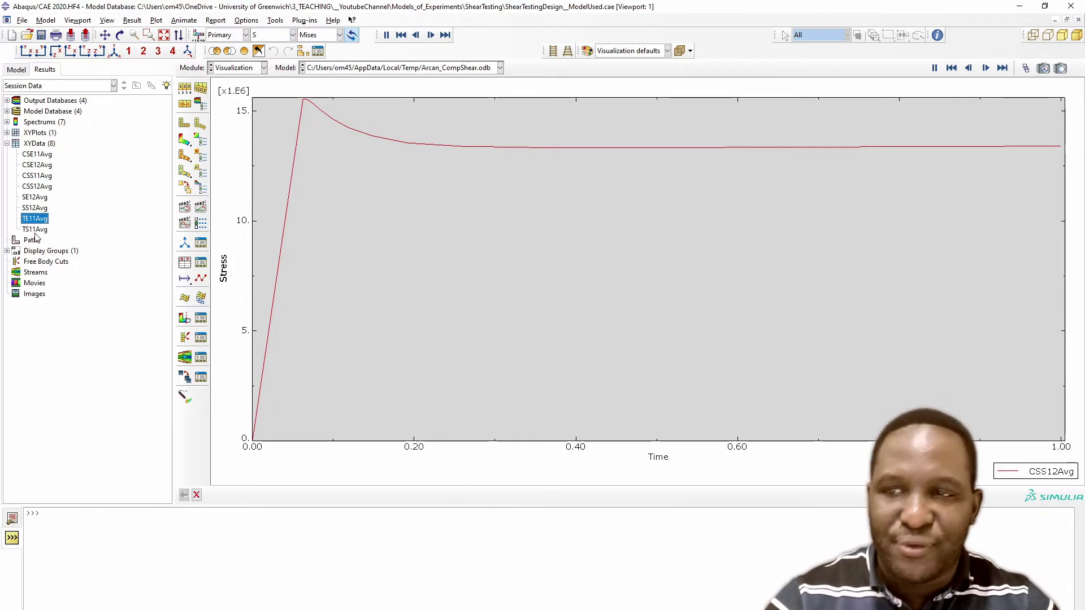
drag(36, 158, 36, 176)
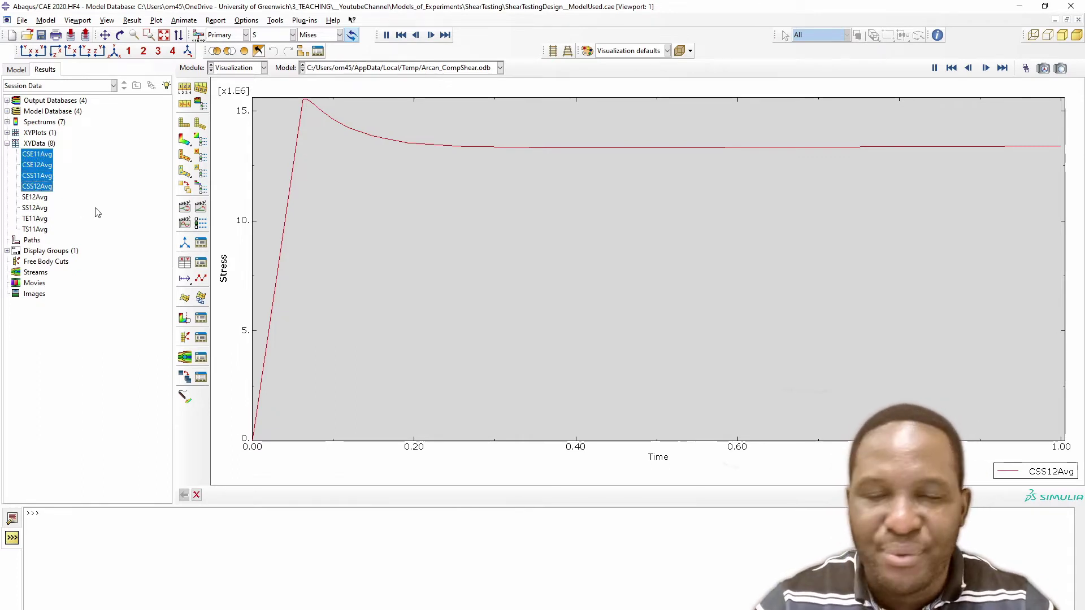
Operate on XY data to combine CSE11Avg with CSS11Avg, and plot the resulting stress-strain expression.
click(184, 264)
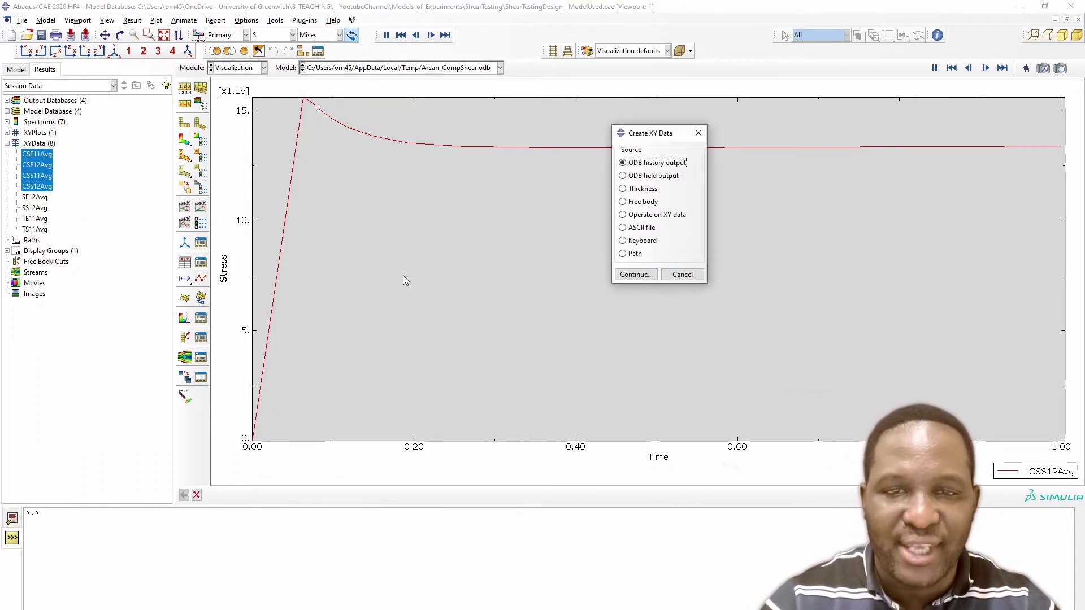
click(638, 215)
click(636, 274)
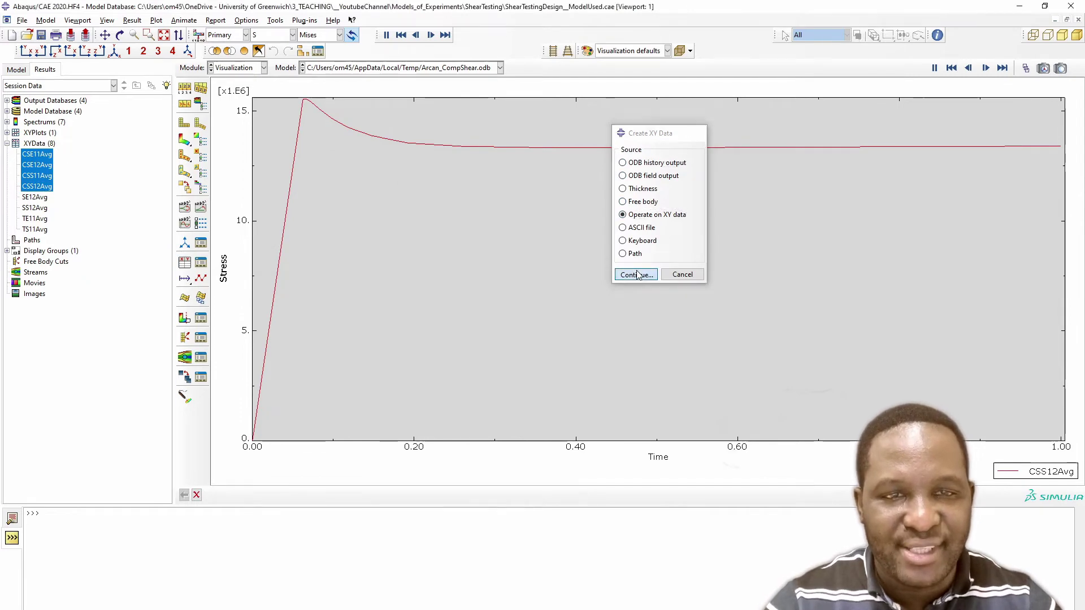
scroll(662, 318, down, 3)
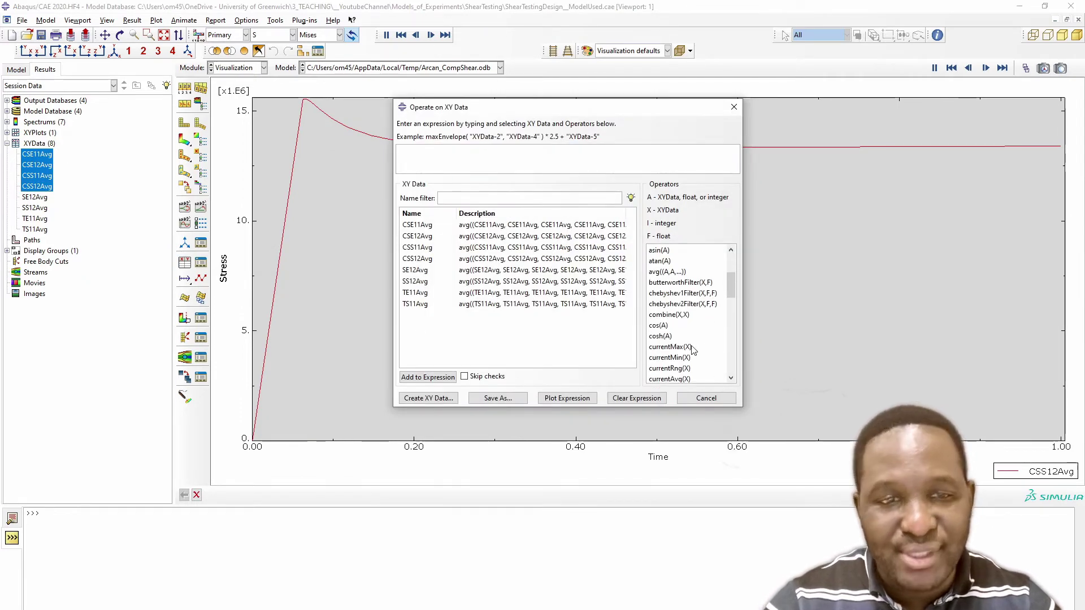
click(668, 315)
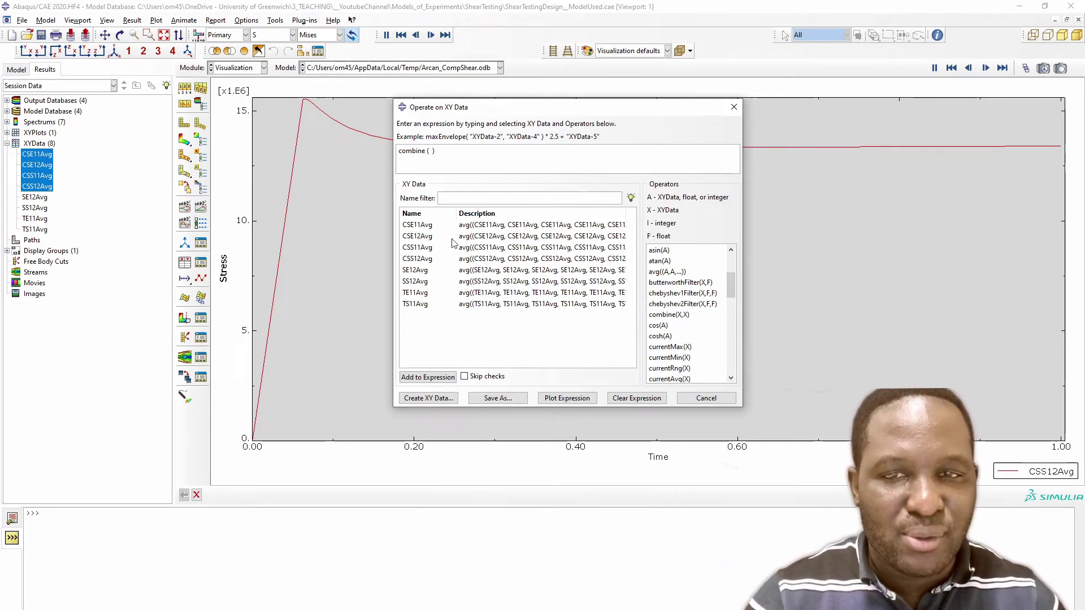
click(410, 225)
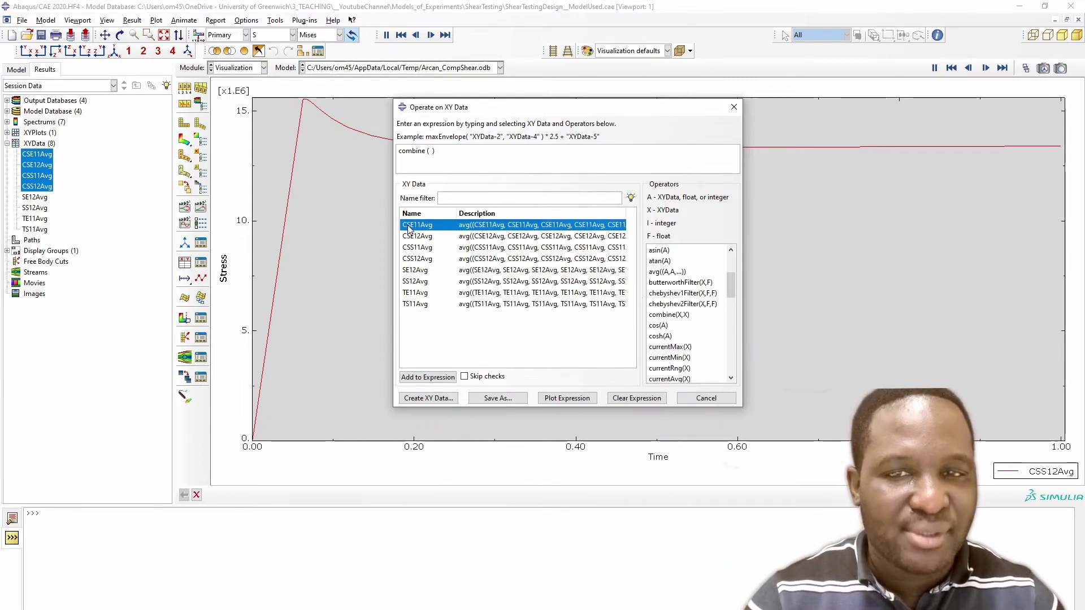
double_click(411, 226)
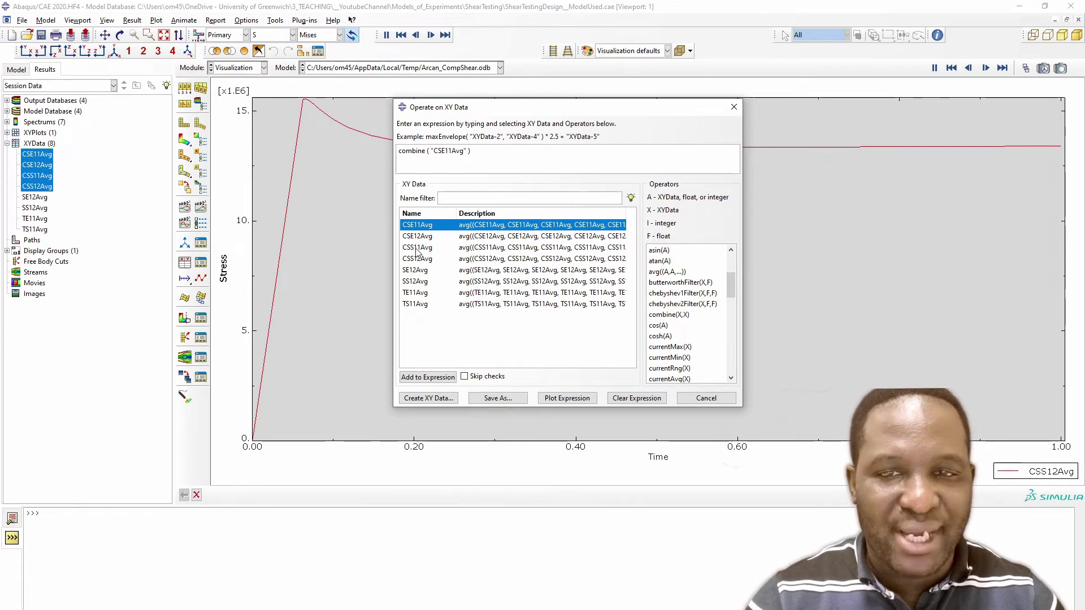
double_click(415, 249)
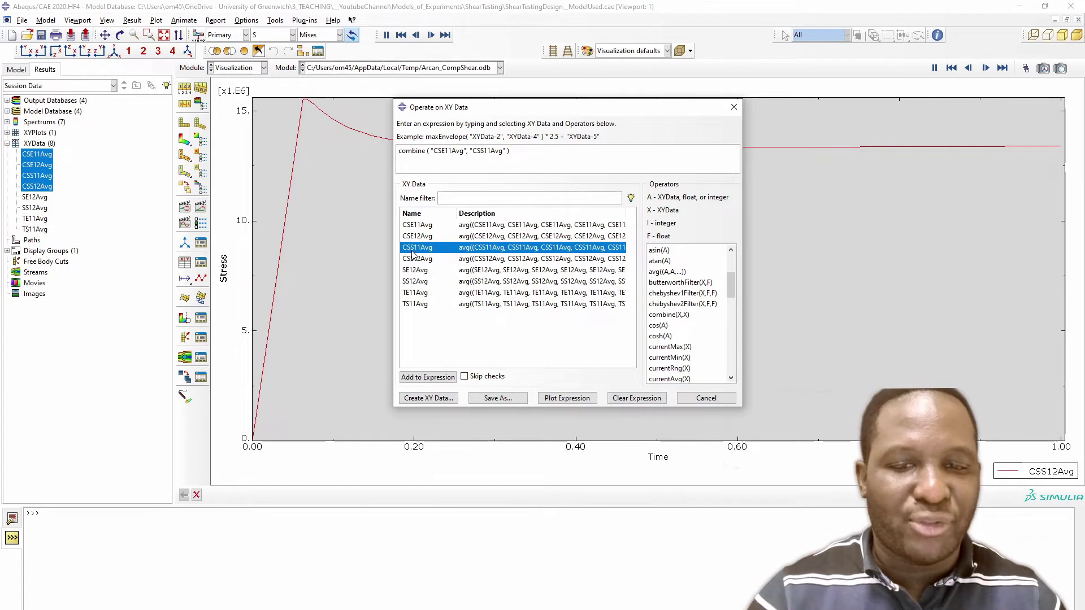
click(567, 399)
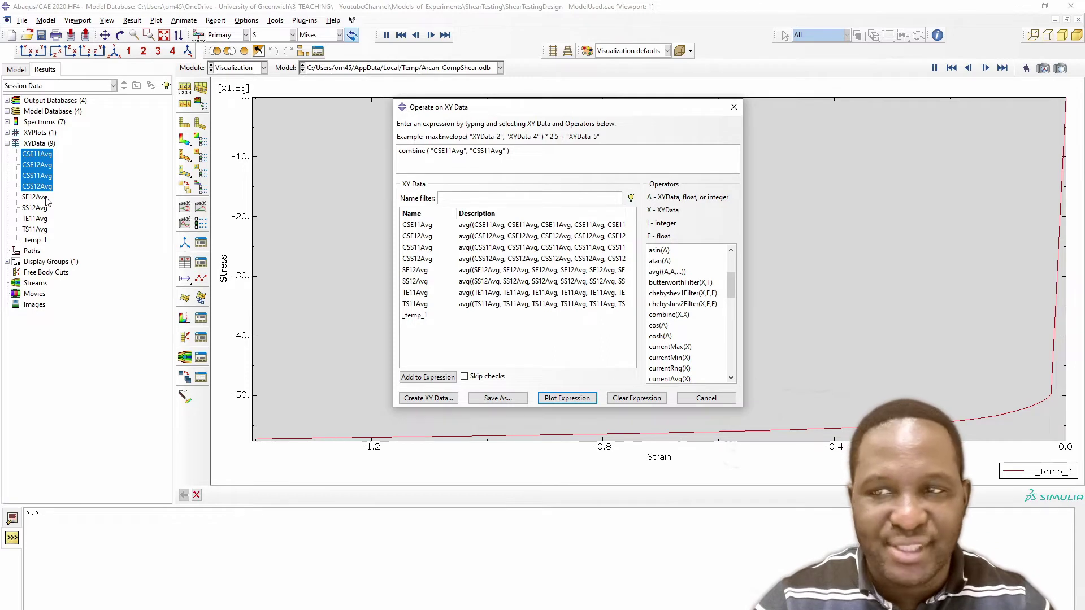
Rename the temporary XY data of the combined 11-direction curve to cse11vscss11.
right_click(40, 240)
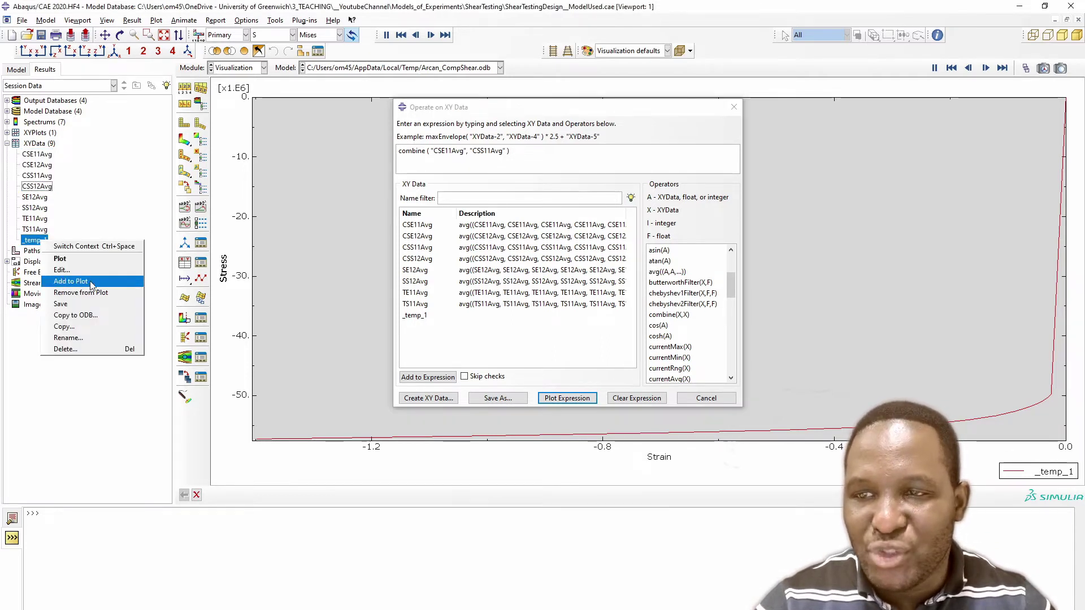
click(68, 337)
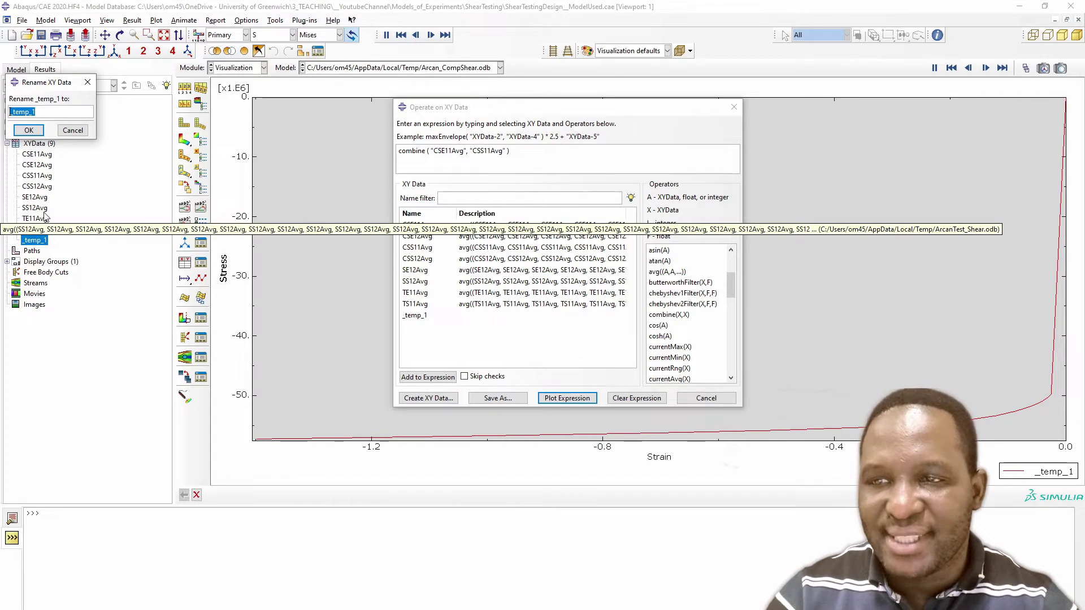
text(cse11)
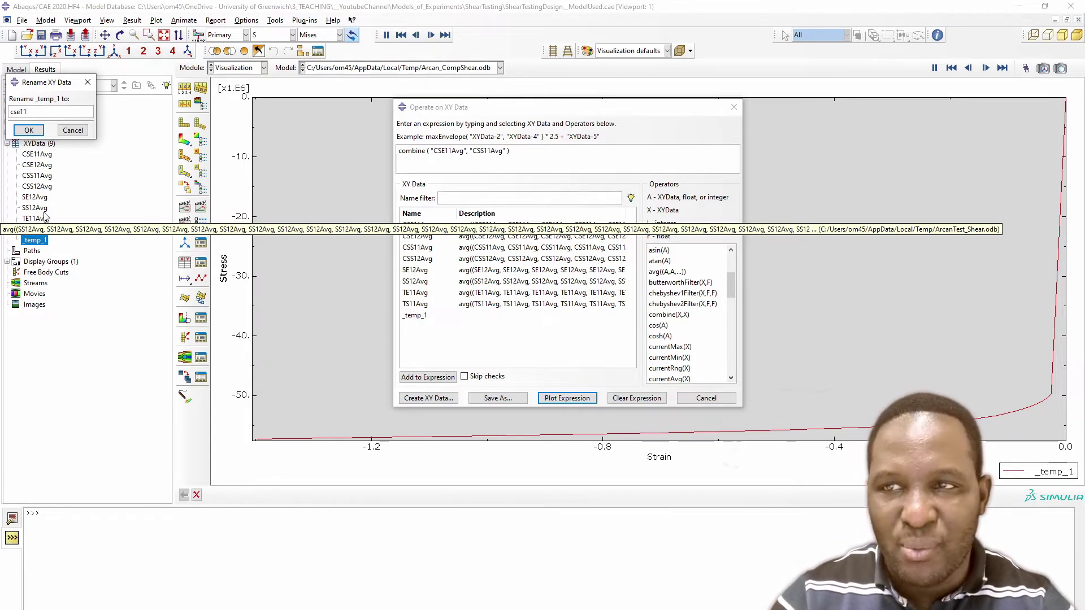
text(vscs)
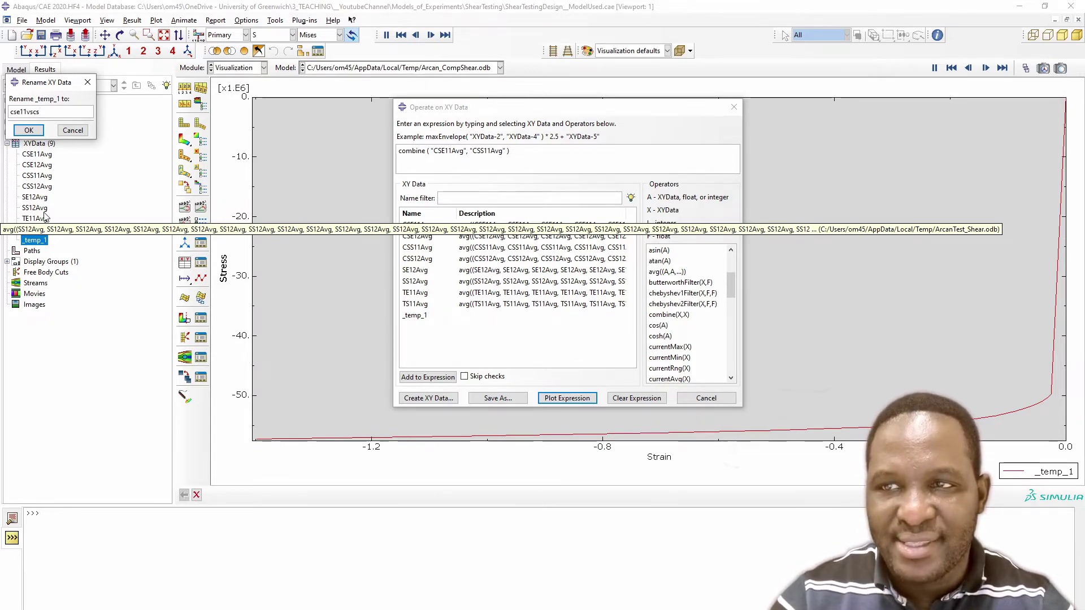
text(s11)
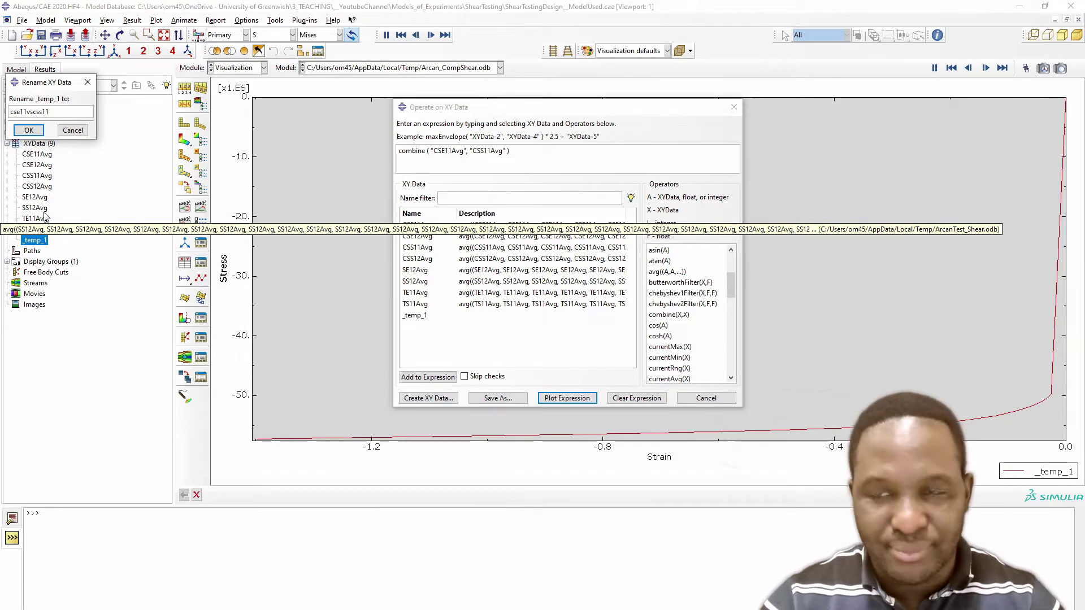
key(Return)
click(36, 241)
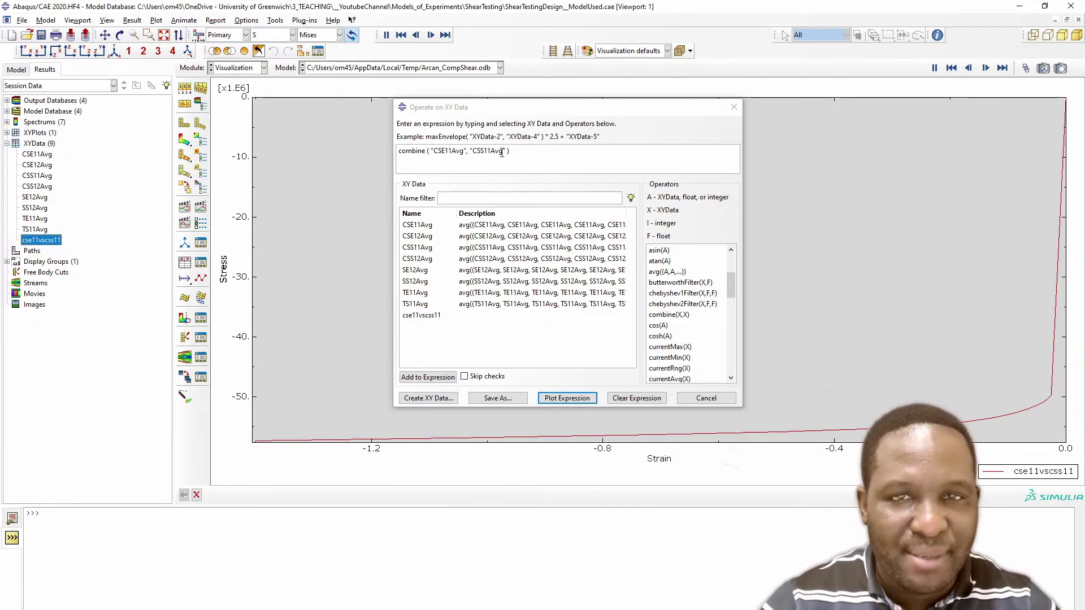
Replace the combine arguments with CSE12Avg and CSS12Avg, plot the expression, and close the XY data operations dialog.
drag(505, 152, 463, 151)
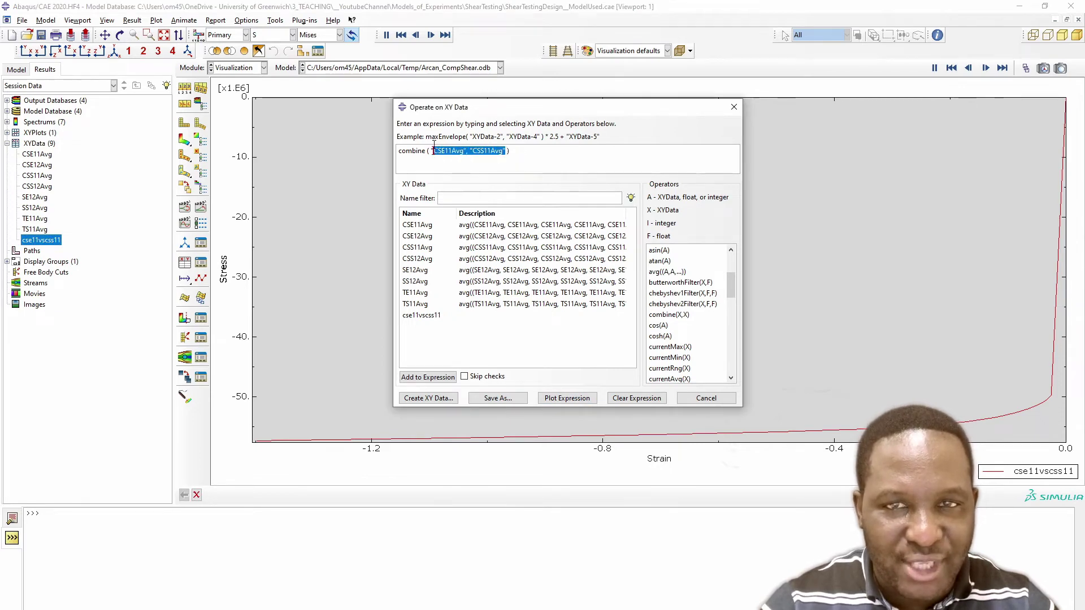
key(BackSpace)
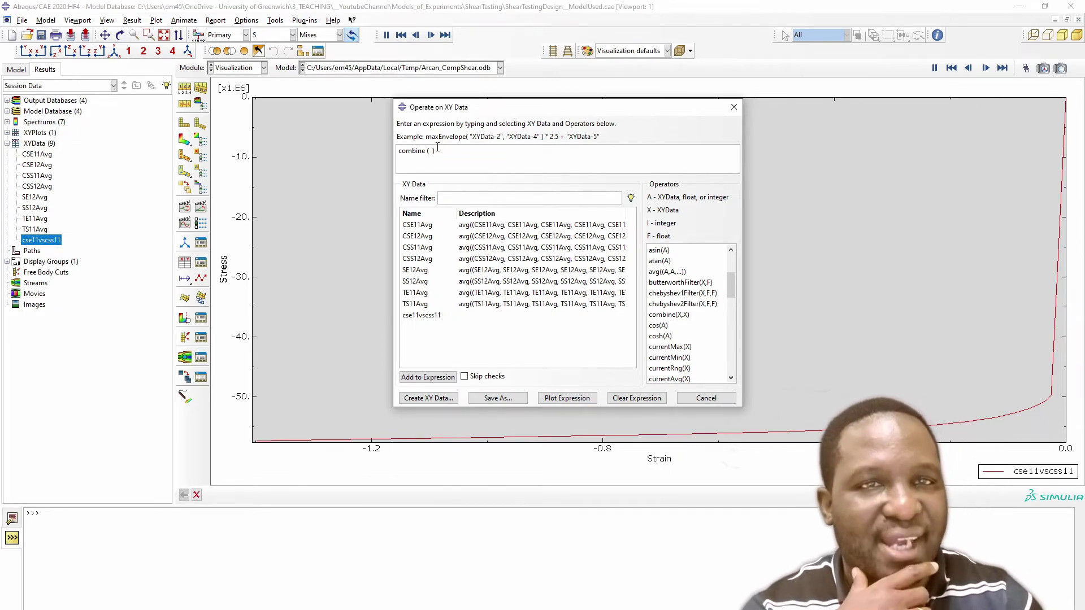
double_click(419, 236)
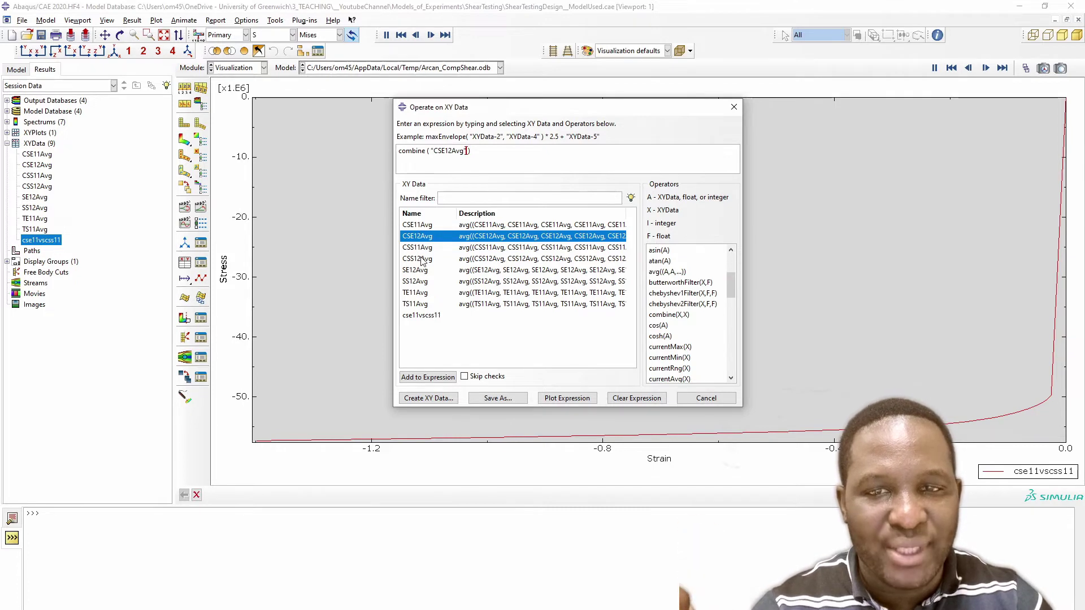
double_click(420, 259)
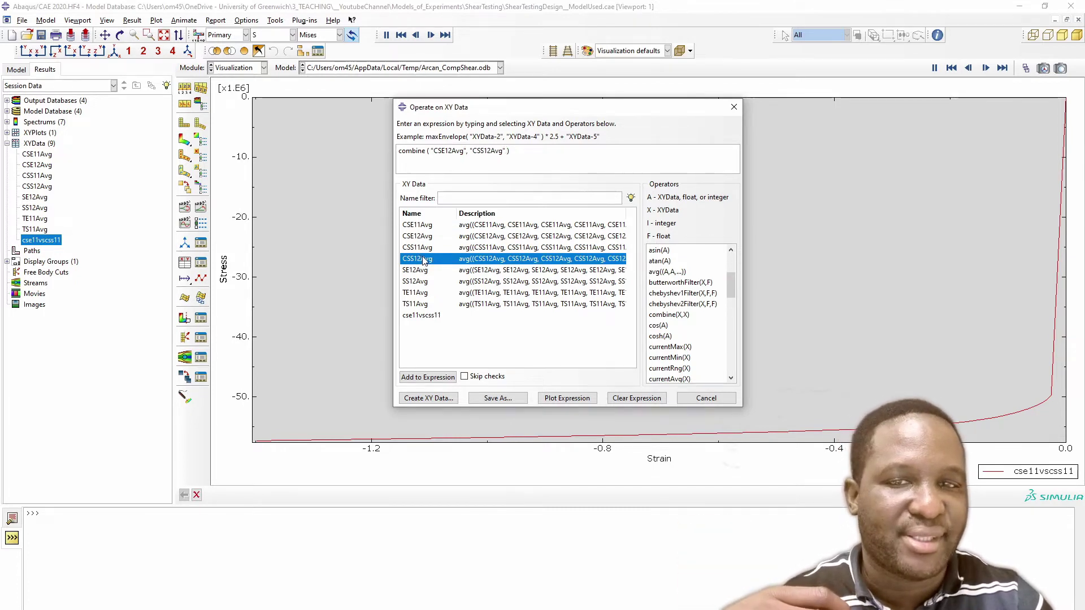
click(567, 397)
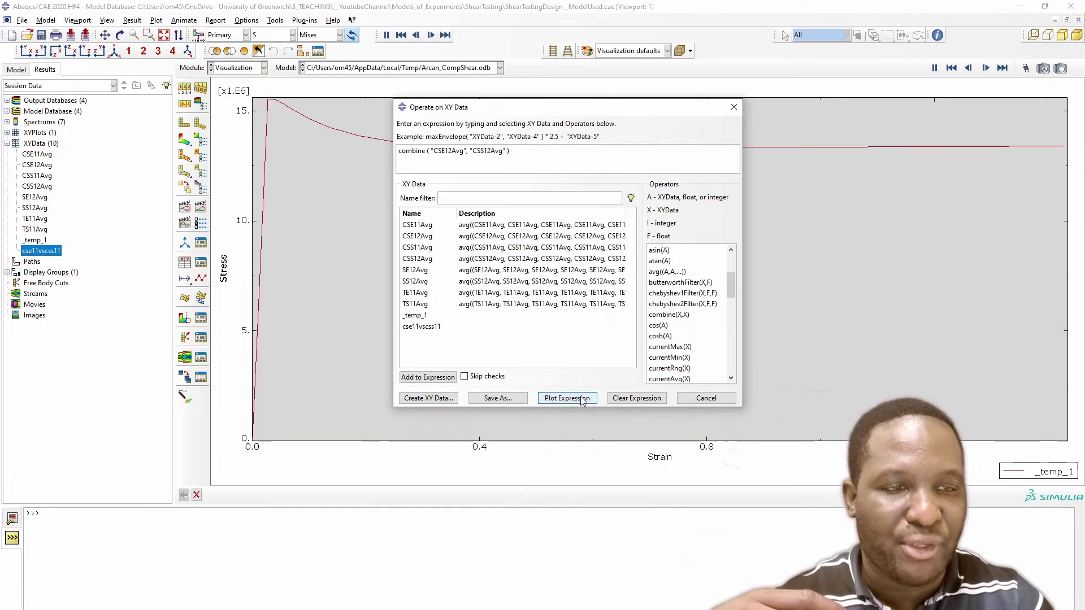
click(704, 402)
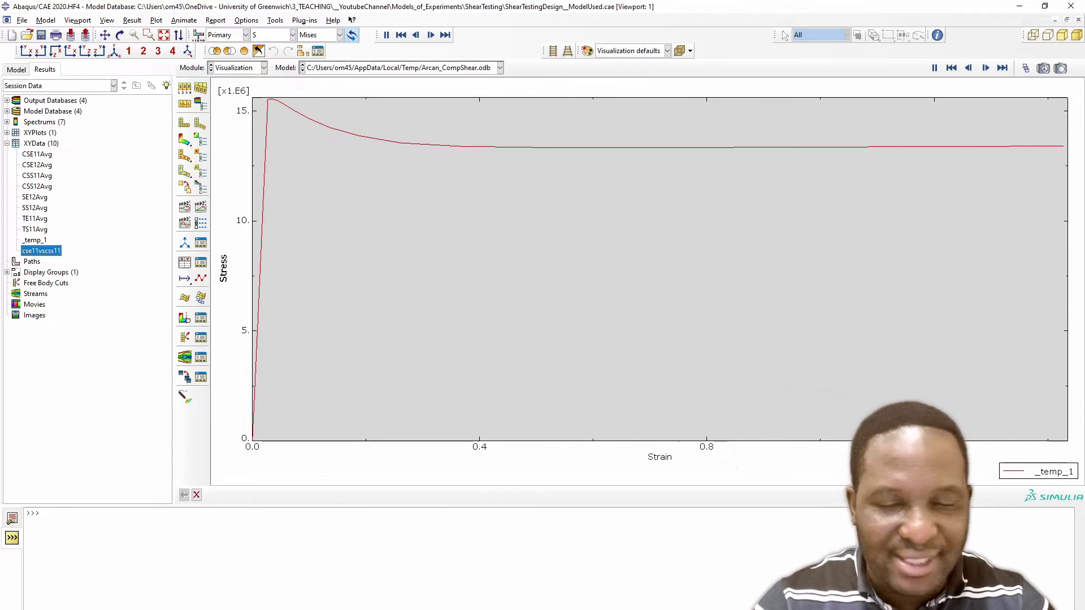
Rename the temporary XY data of the combined shear curve to cse12vcss12.
click(44, 242)
right_click(43, 242)
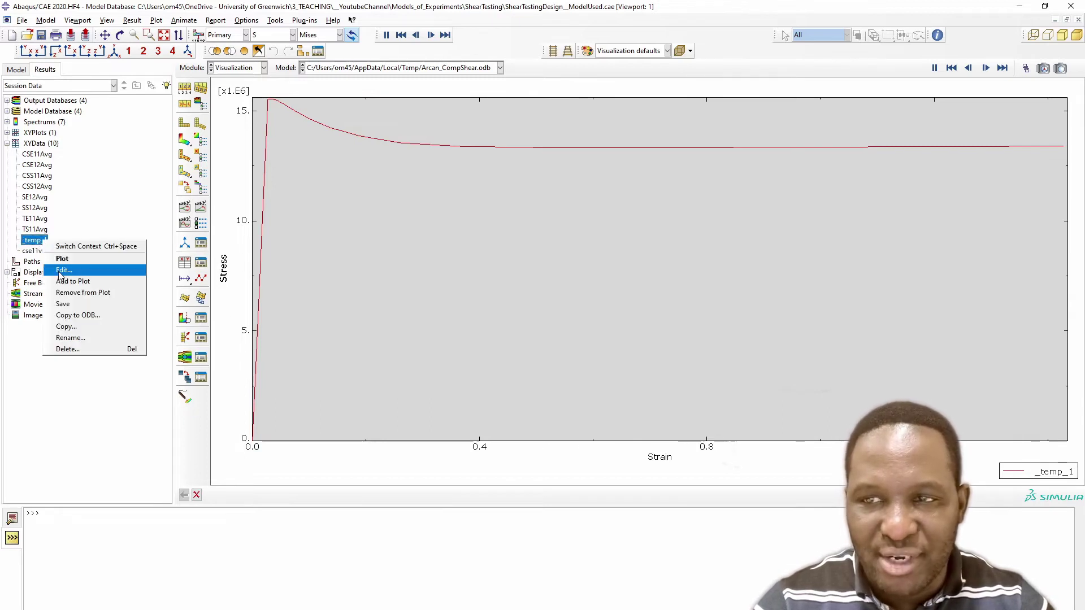
click(71, 338)
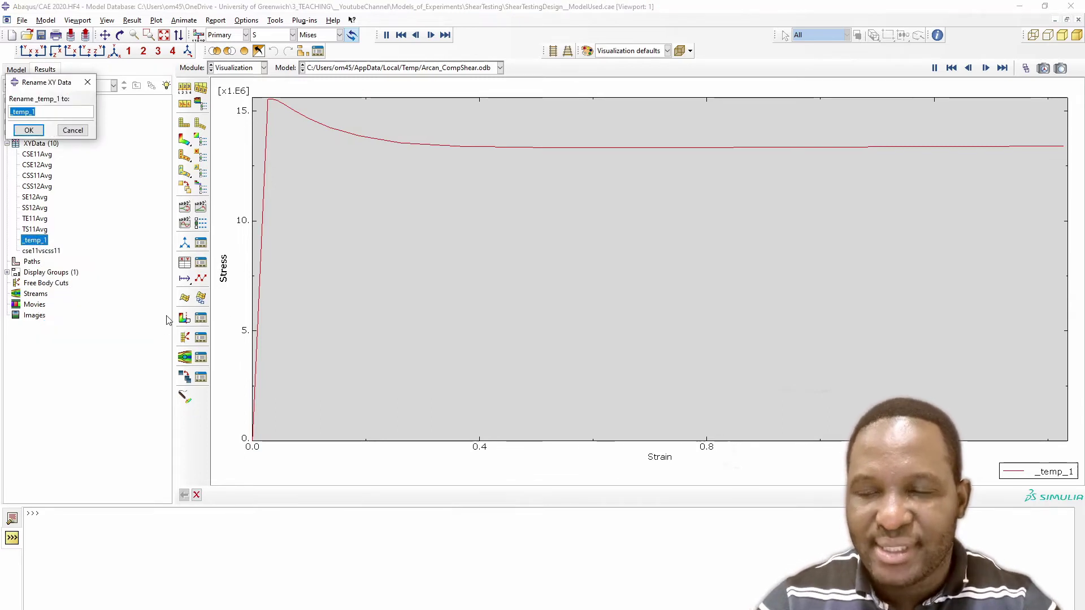
text(cse)
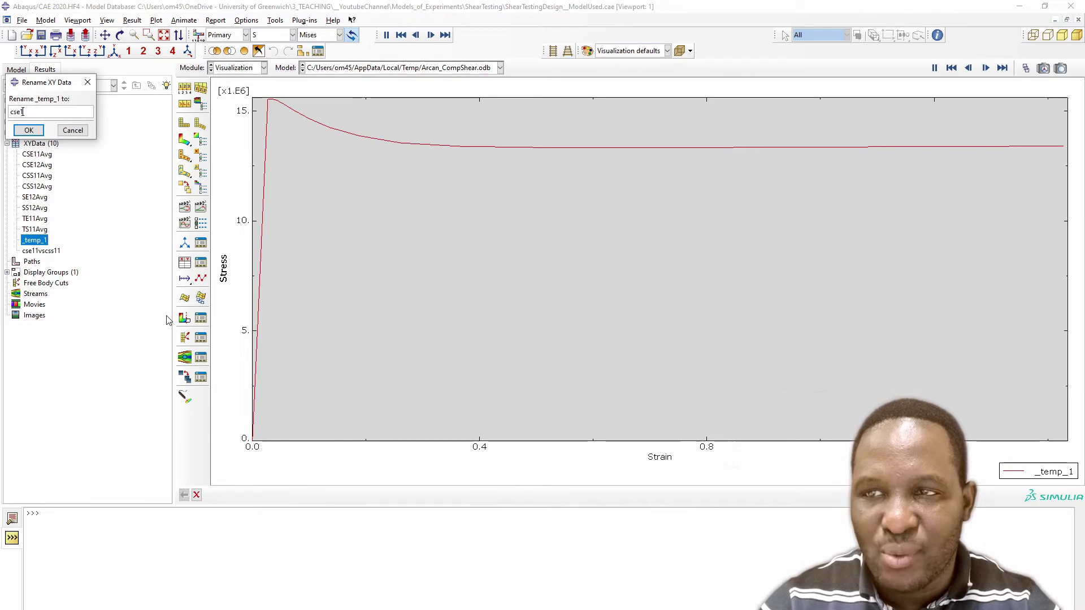
text(12vcss12)
key(Return)
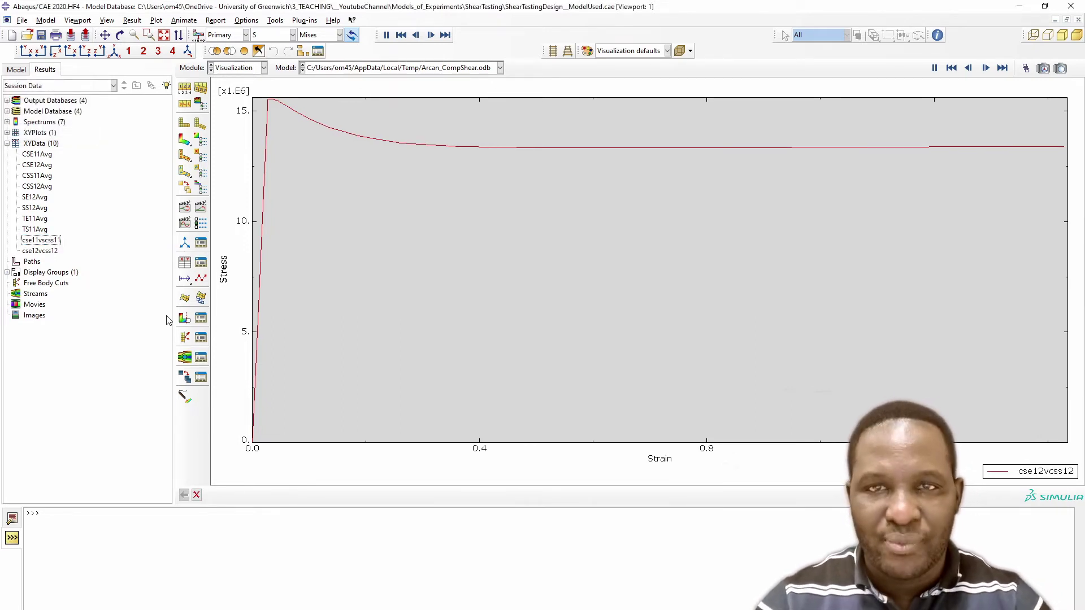
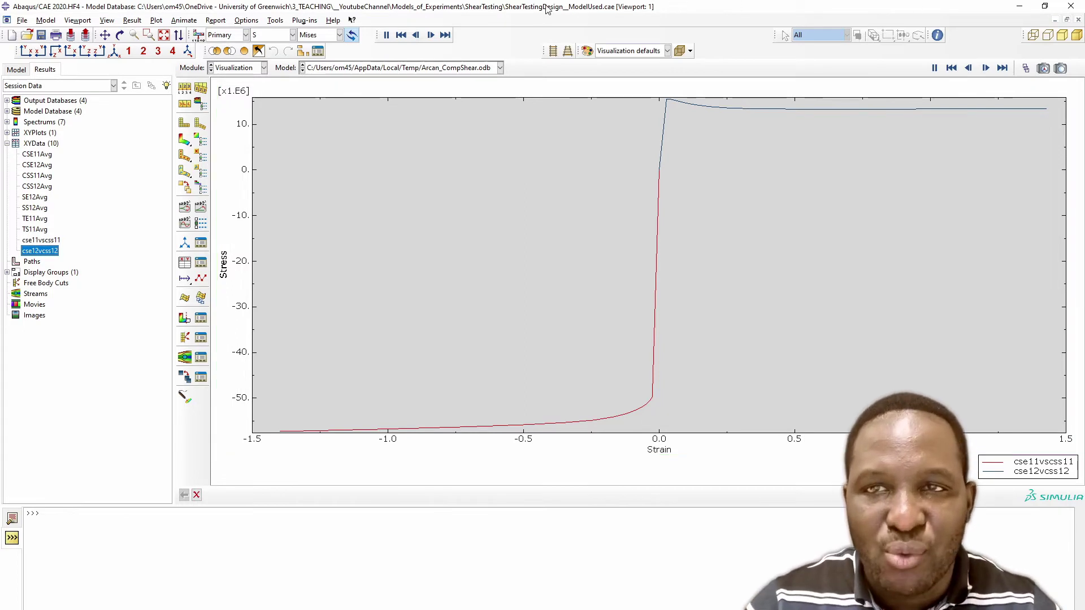
Export the current XY plot data from Abaqus/CAE to Excel with the Excel Utilities plug-in.
click(305, 21)
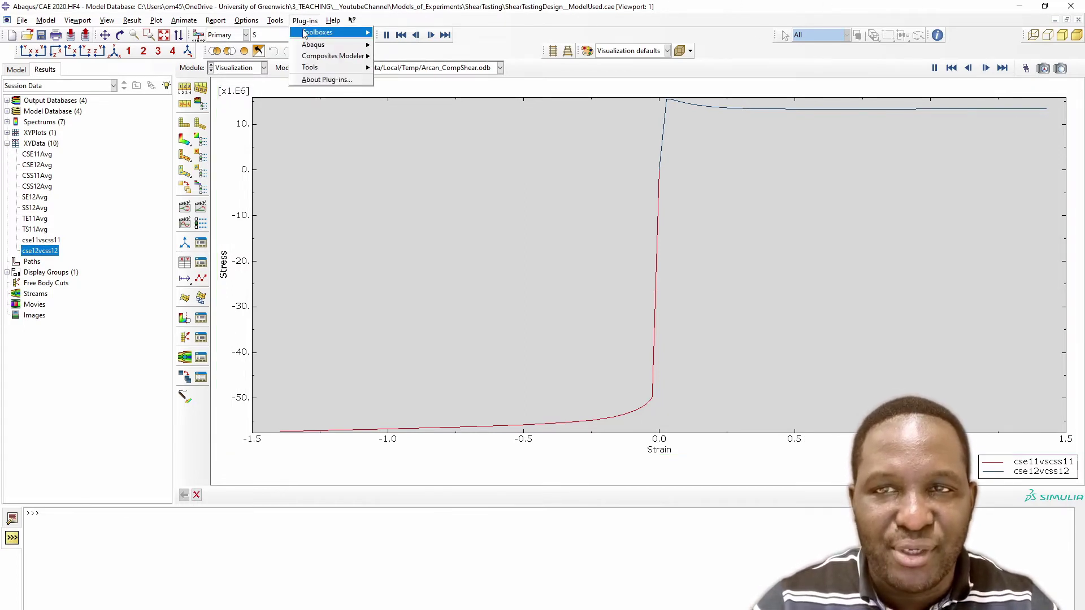
mouse_move(320, 68)
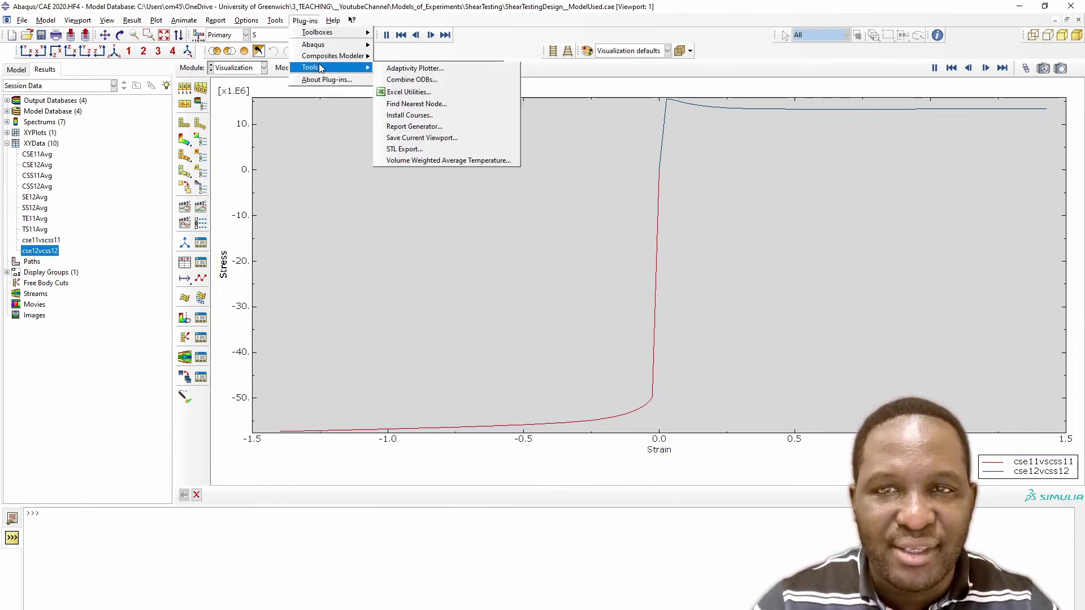
click(413, 92)
click(437, 220)
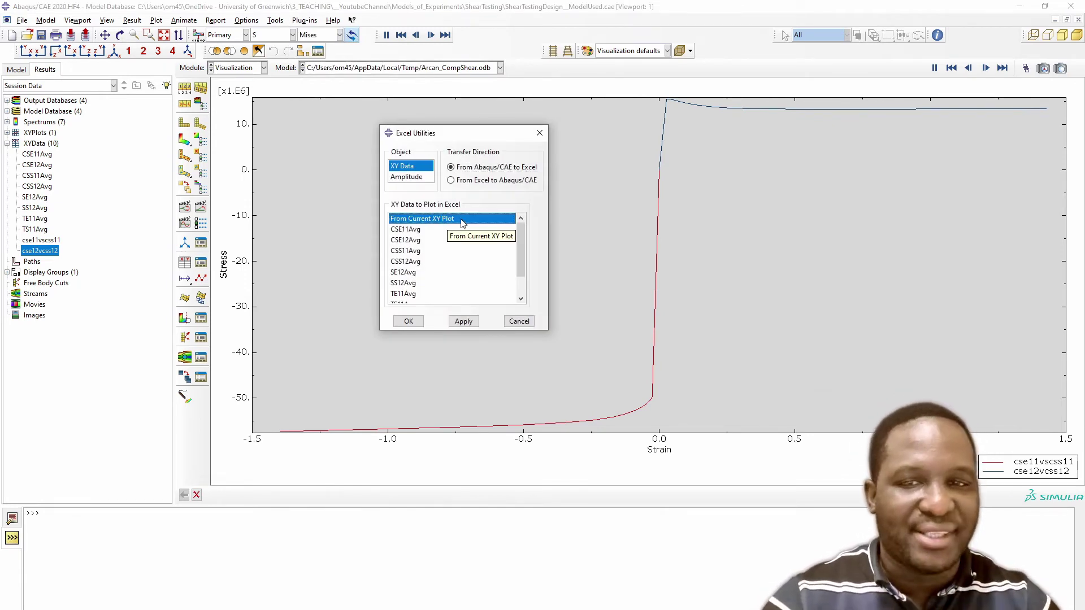
click(410, 321)
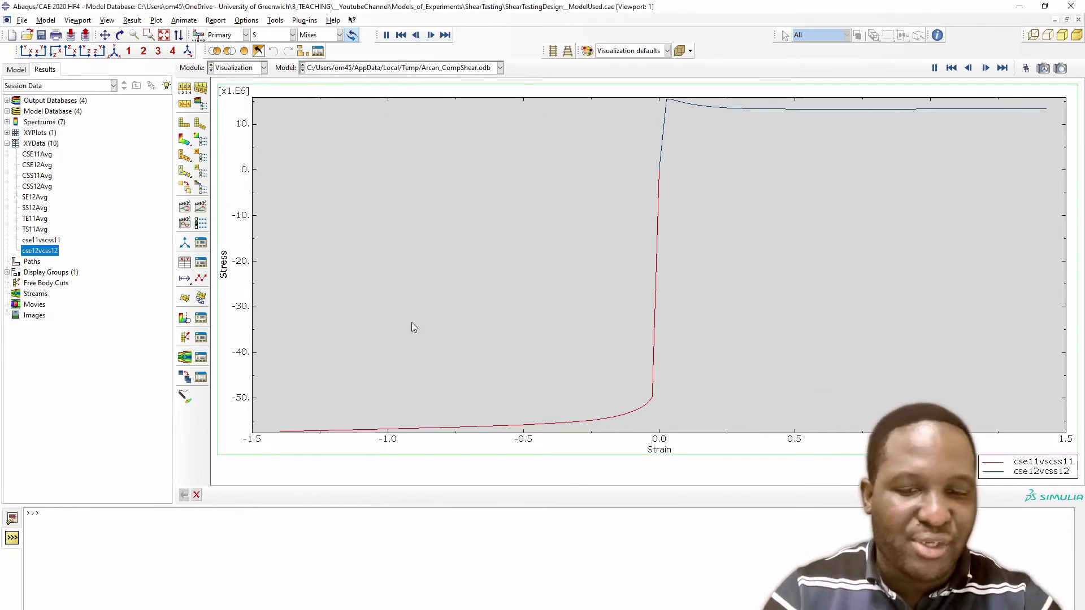
Switch to the Book2 workbook in Excel and copy the exported strain and stress data in A1:D15.
mouse_move(430, 608)
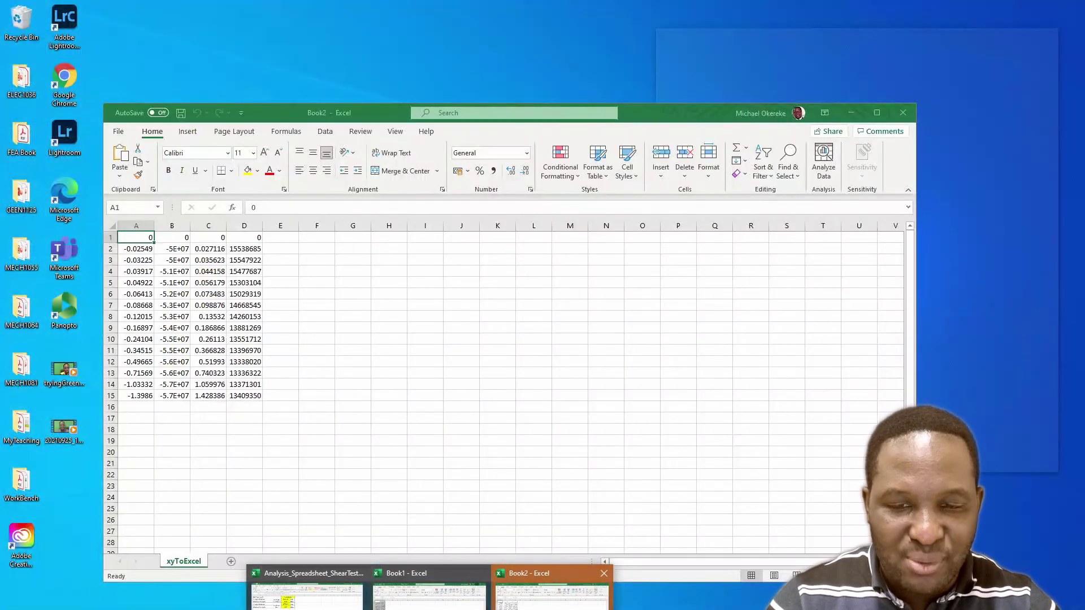
click(551, 591)
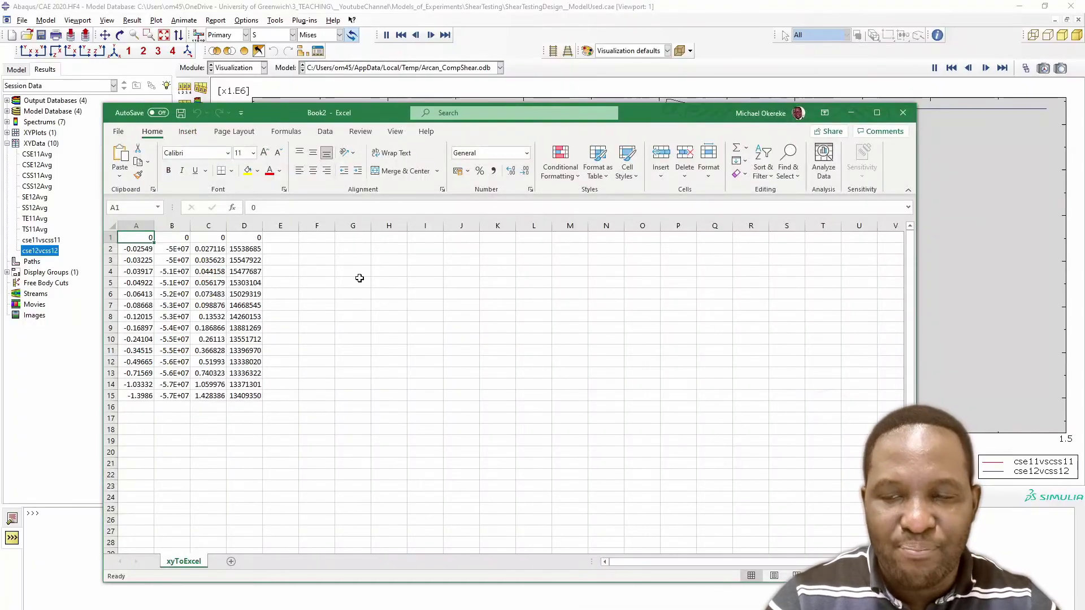
drag(143, 224, 262, 227)
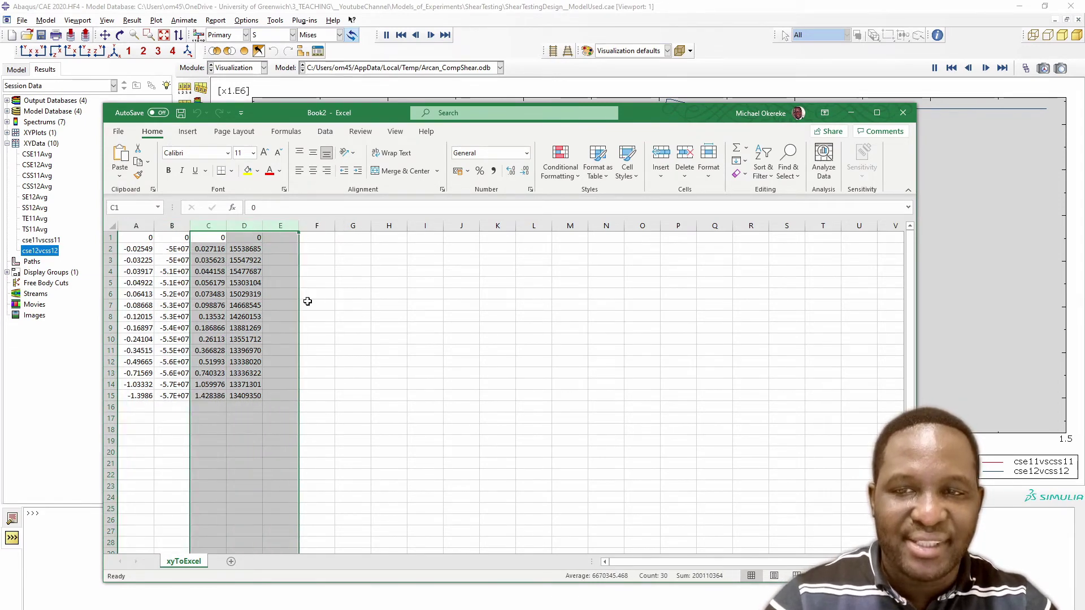
click(388, 305)
drag(133, 239, 250, 393)
key(ctrl+c)
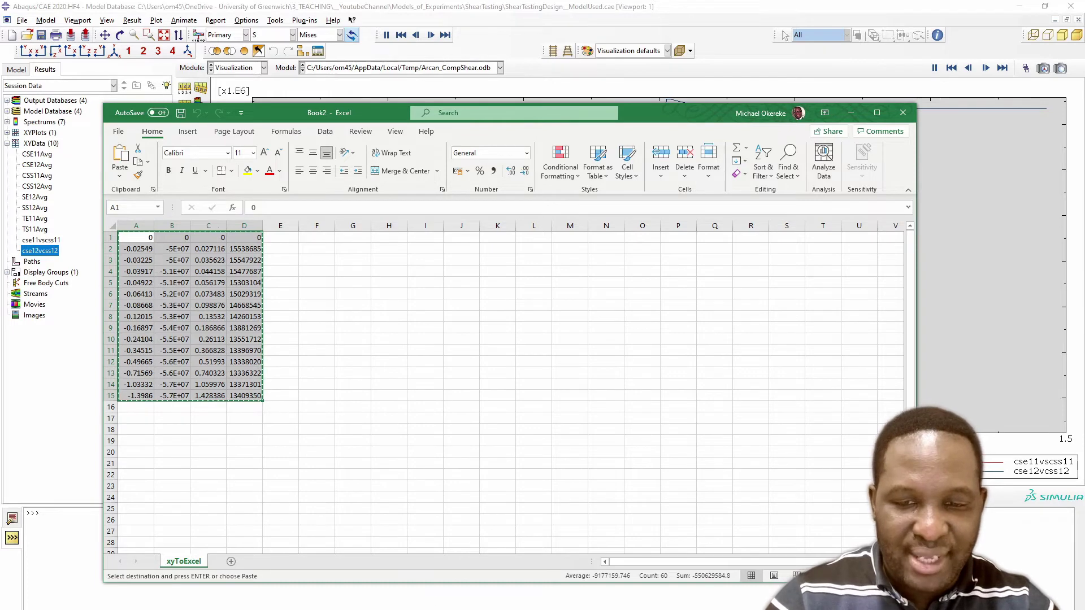
Paste the copied data at A9 of the CompShear sheet in Analysis_Spreadsheet_ShearTestingDesign, and shift the combined chart slightly away from the table.
mouse_move(361, 608)
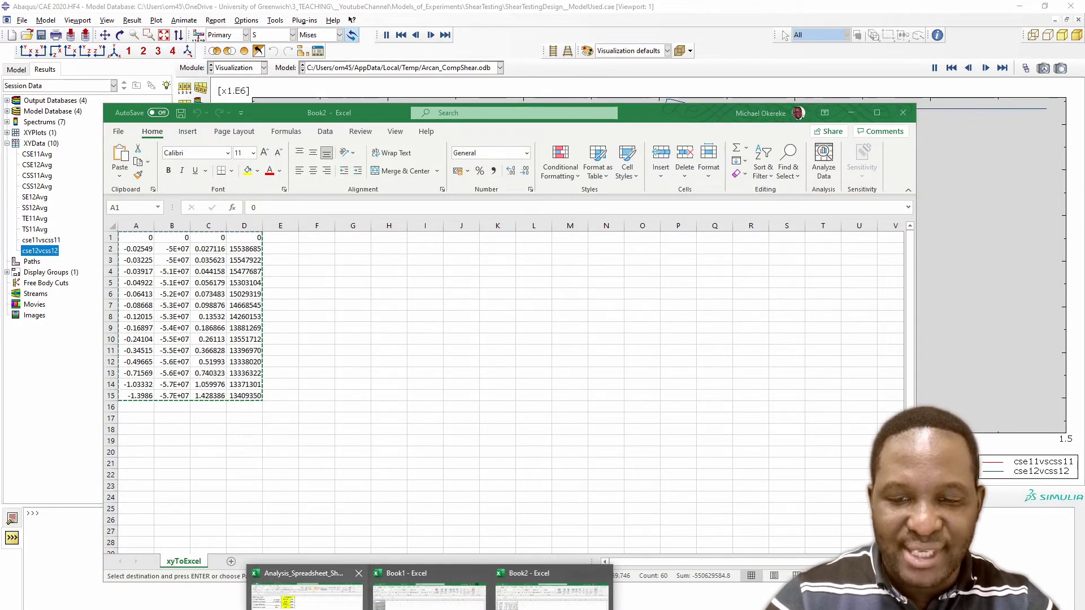
click(317, 590)
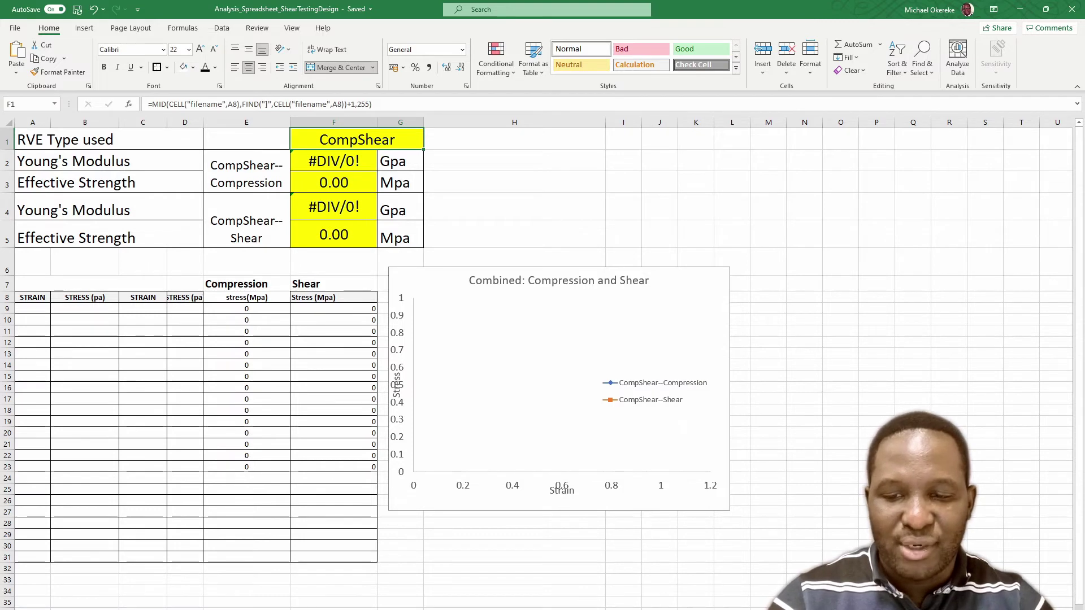
click(25, 311)
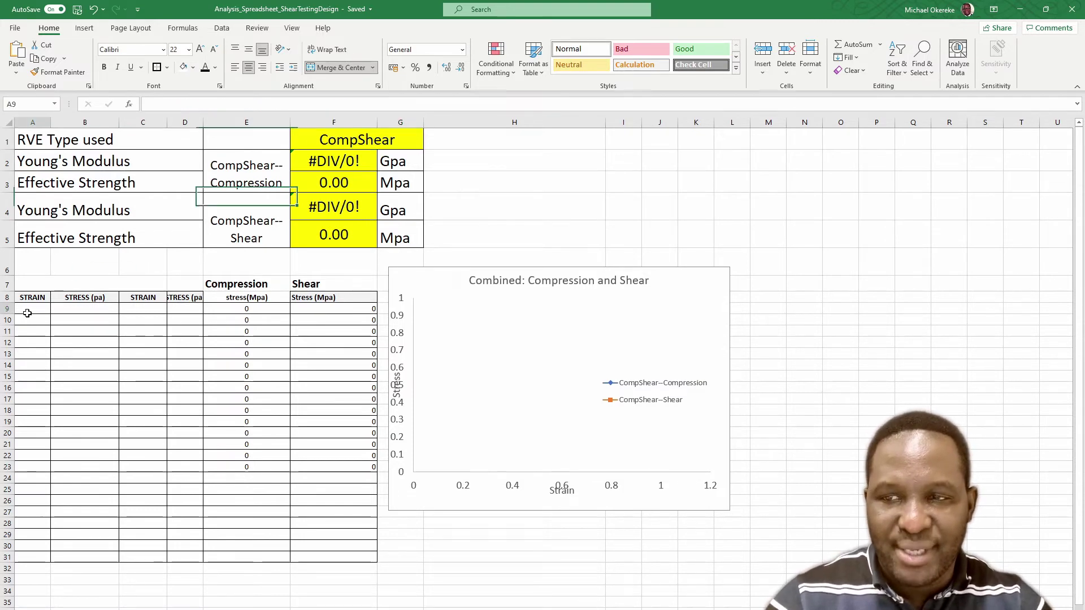
key(ctrl+v)
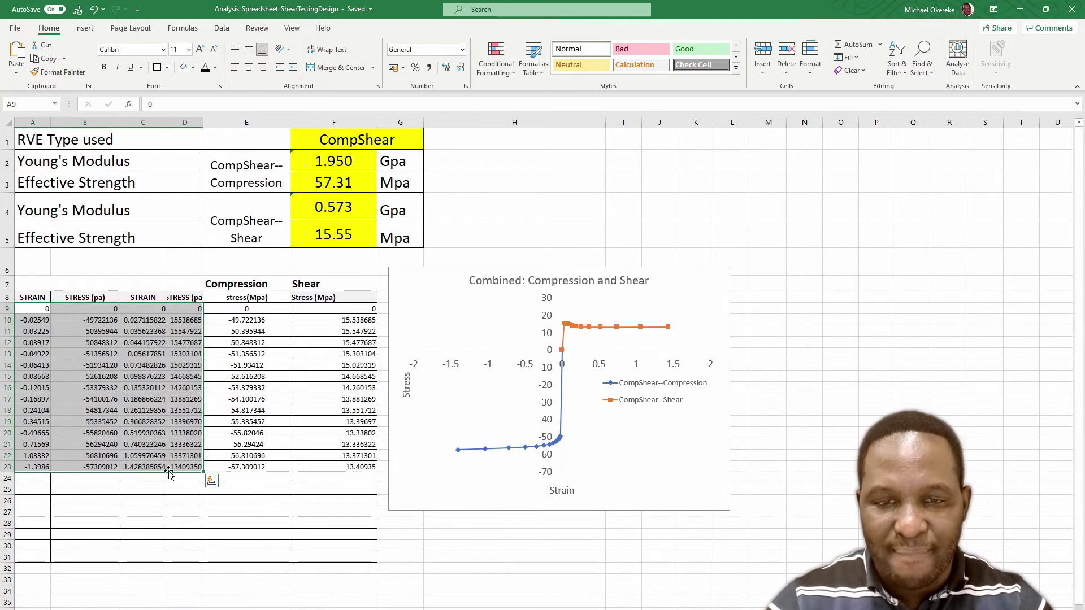
click(185, 489)
drag(494, 286, 526, 278)
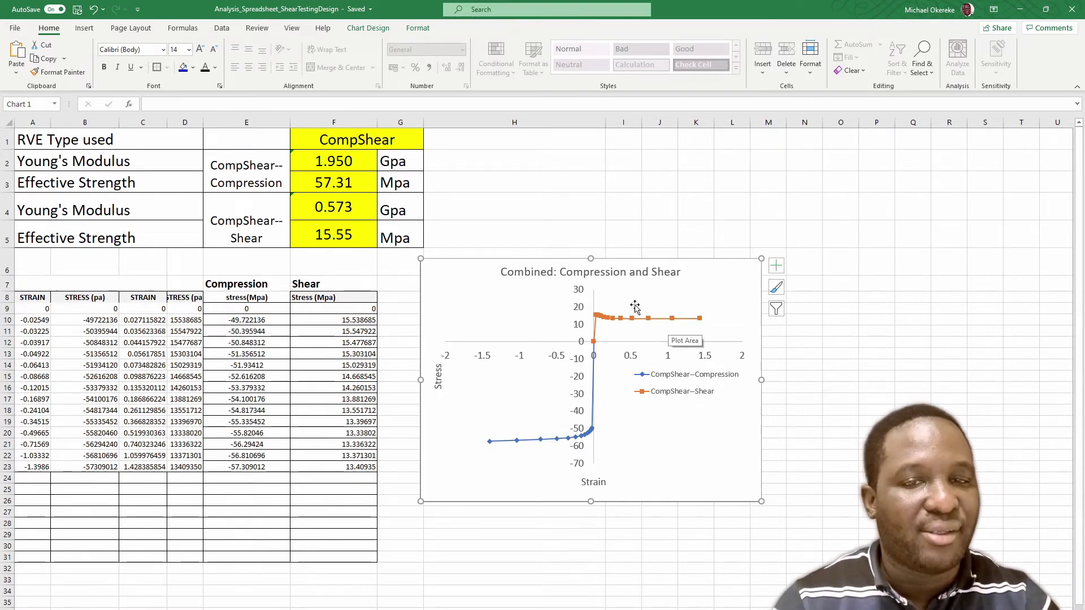
Check the CompShear formulas for Young's modulus and effective strength in compression and shear.
click(359, 166)
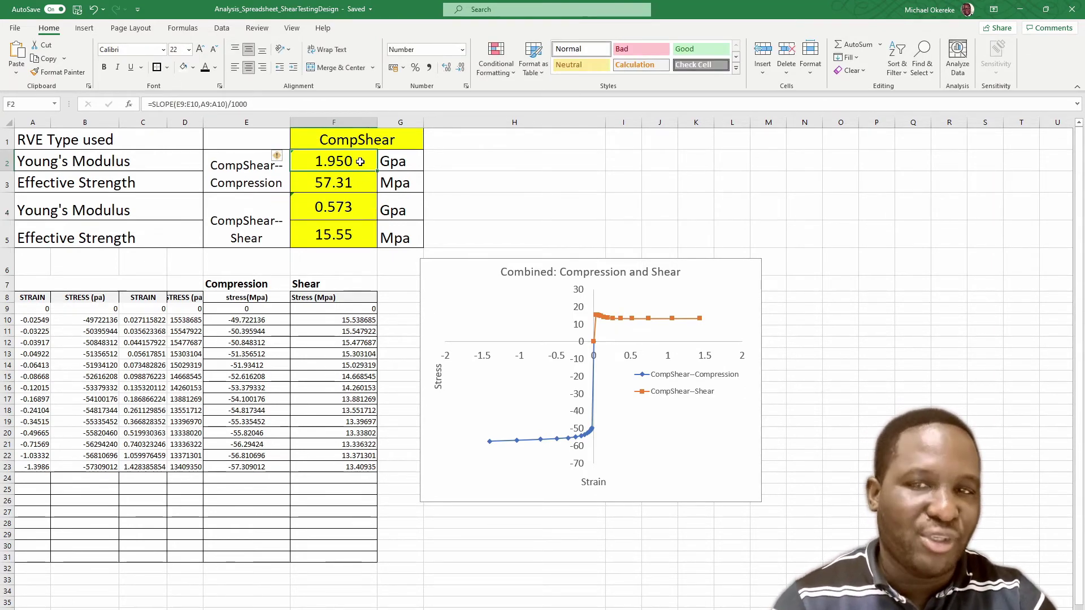
click(349, 206)
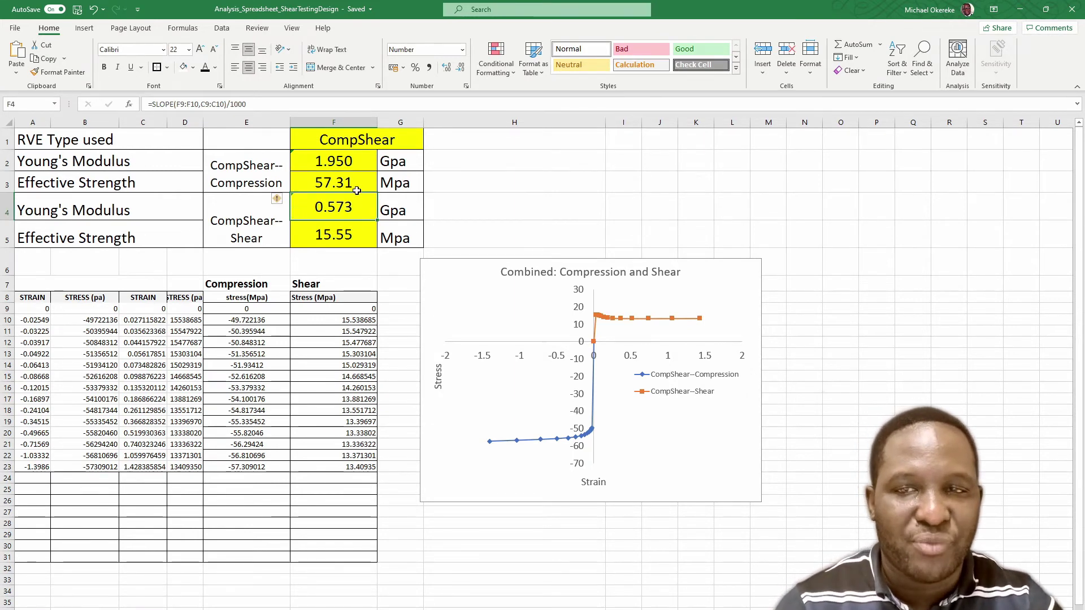
click(356, 184)
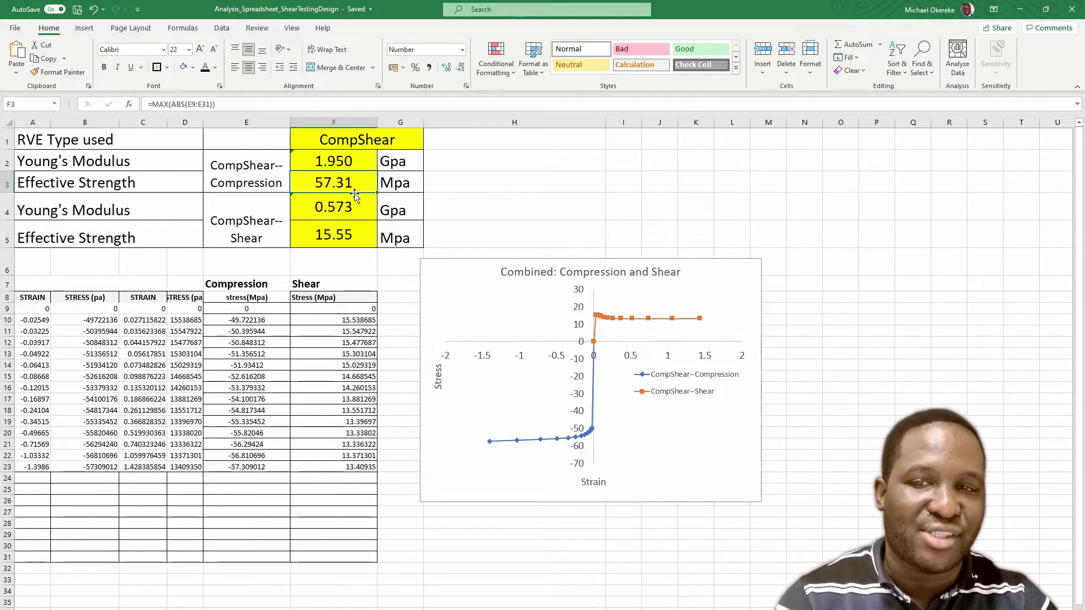
click(363, 240)
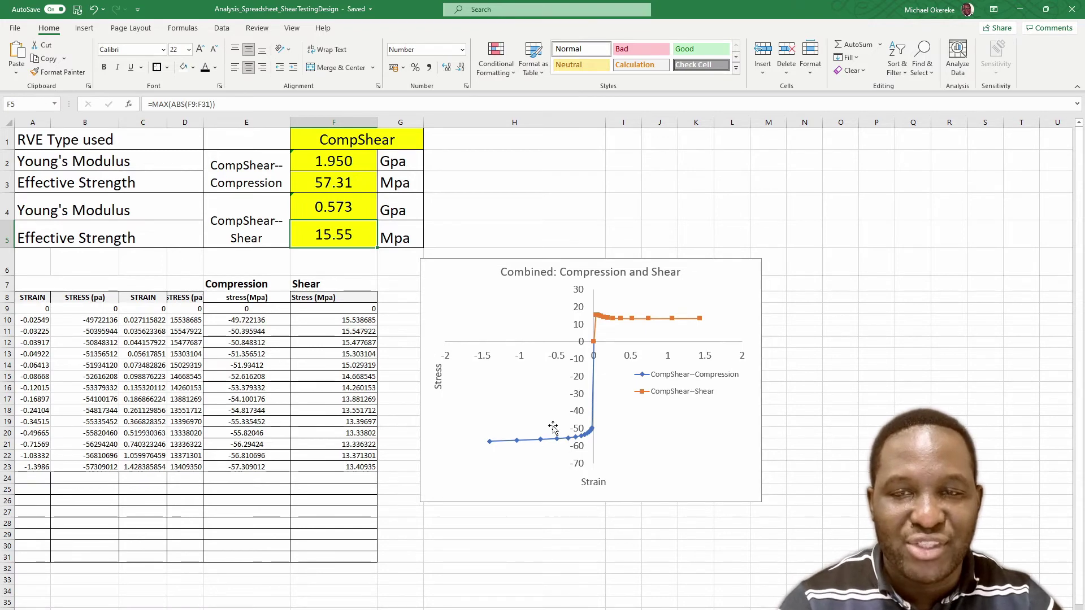
click(333, 188)
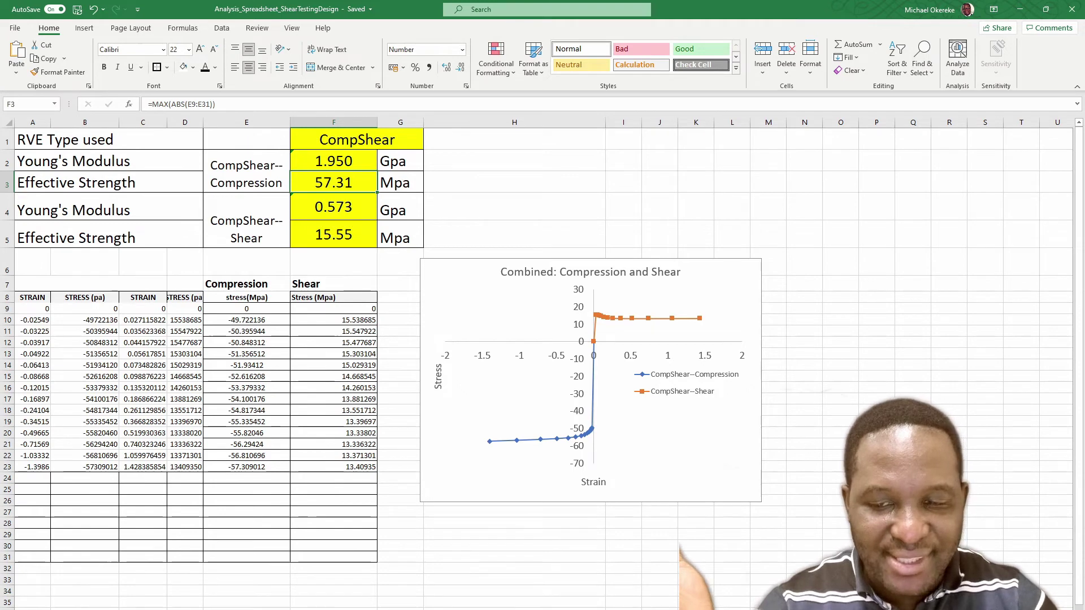
Review the TensShear, Shear and CompShear results sheets, and bring up the sheet comparing all the Arcan loading types.
key(ctrl+Page_Down)
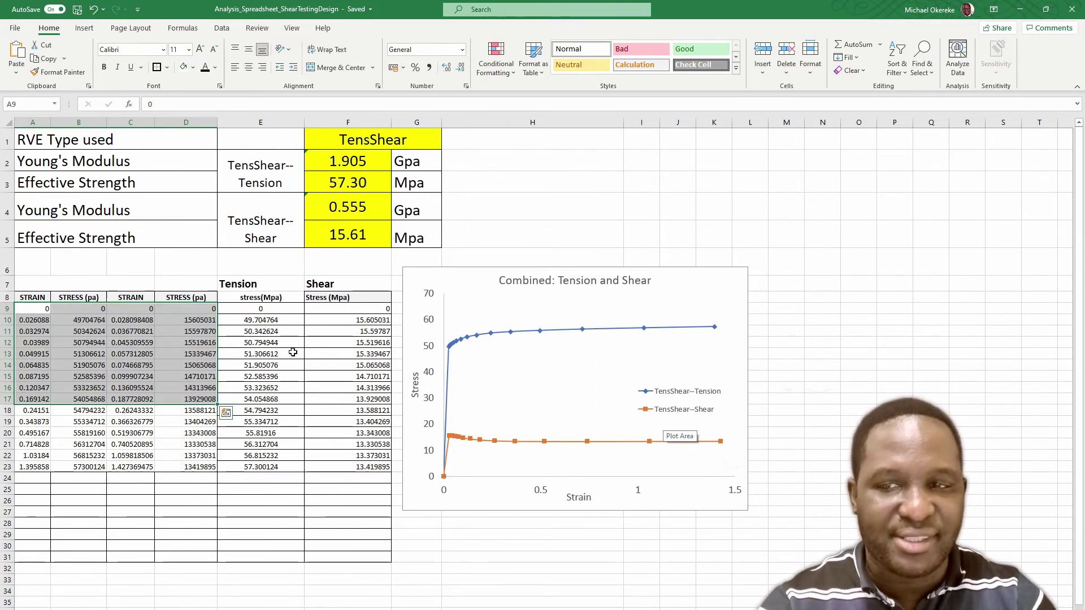
click(139, 553)
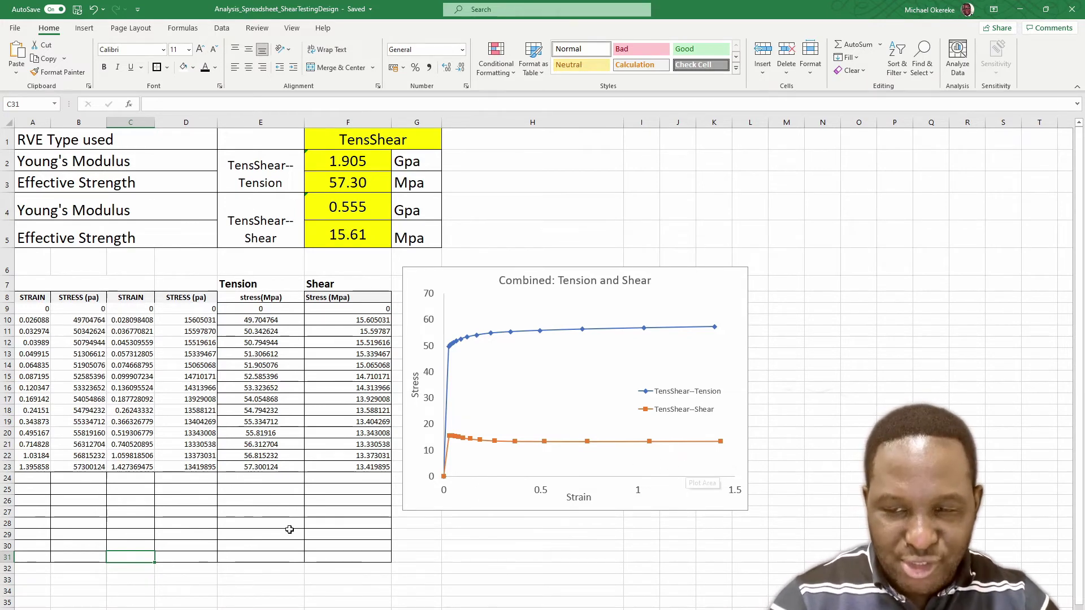
click(288, 608)
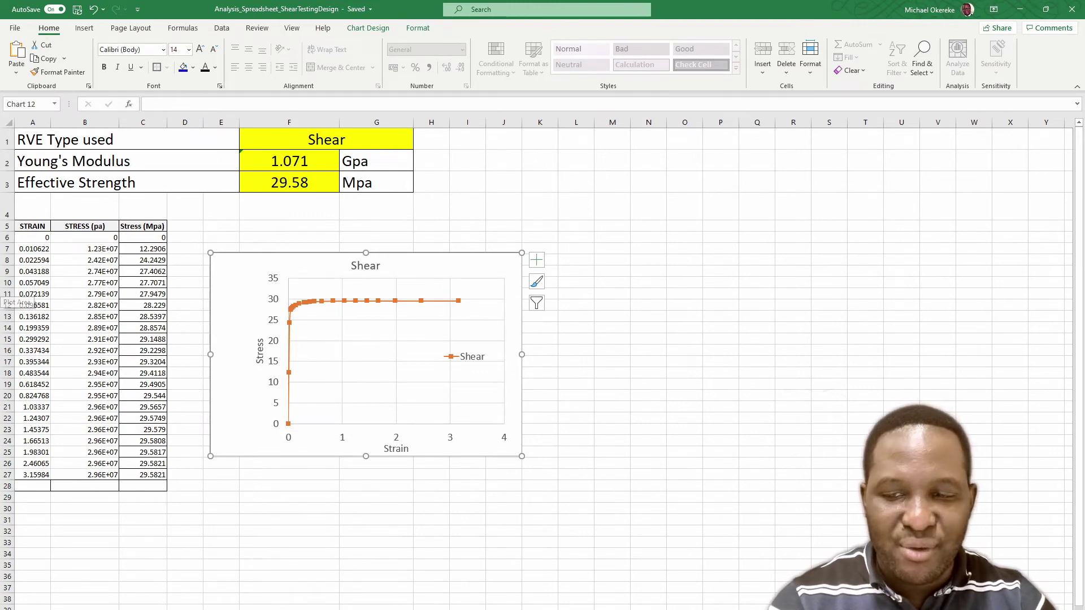
click(248, 608)
key(ctrl+Page_Down)
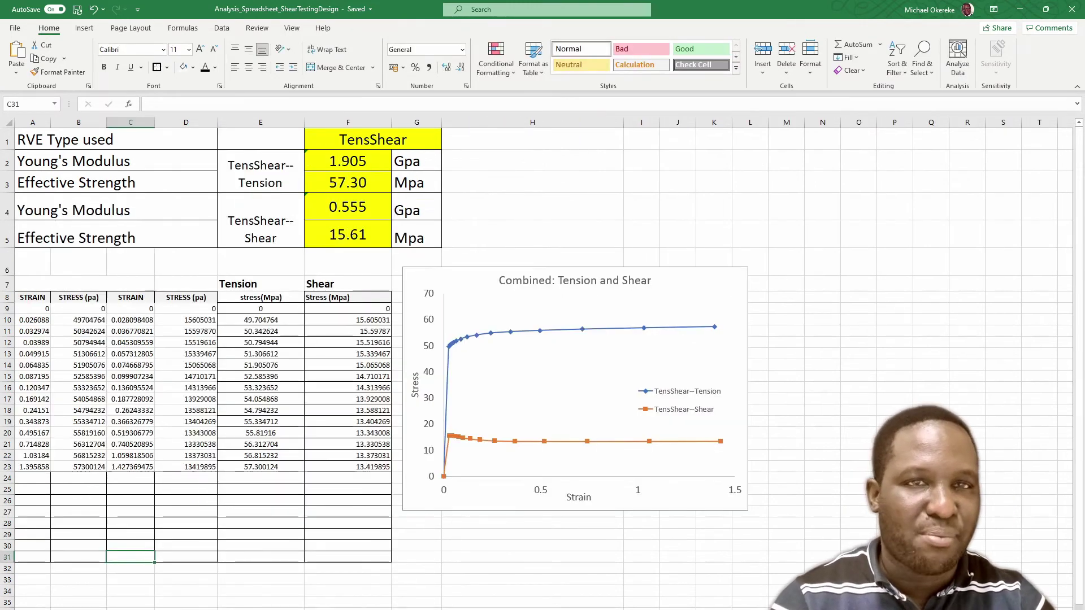
key(ctrl+Page_Down)
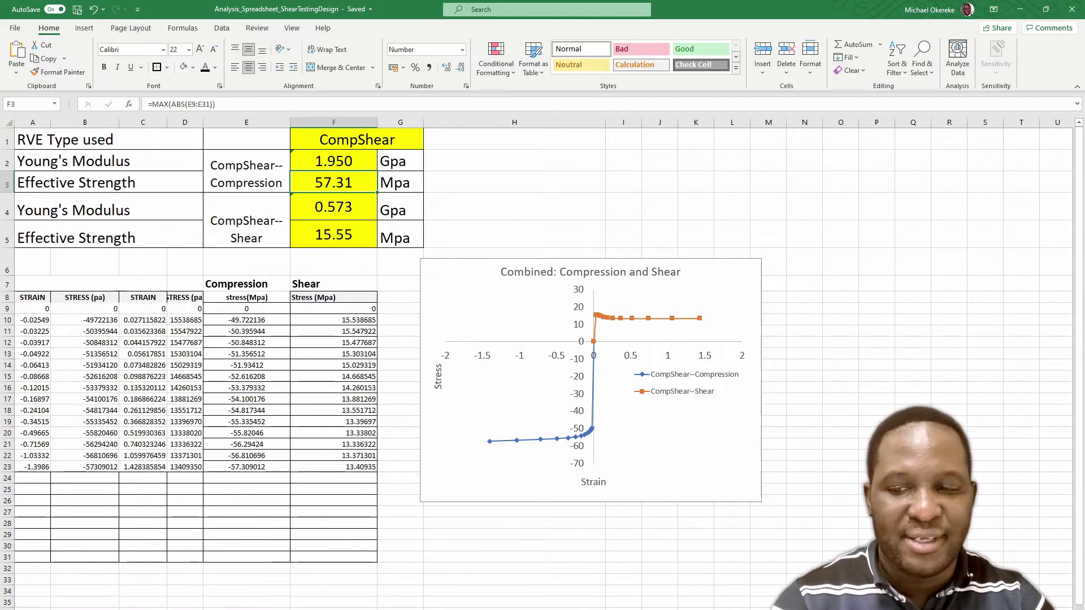
key(ctrl+Page_Down)
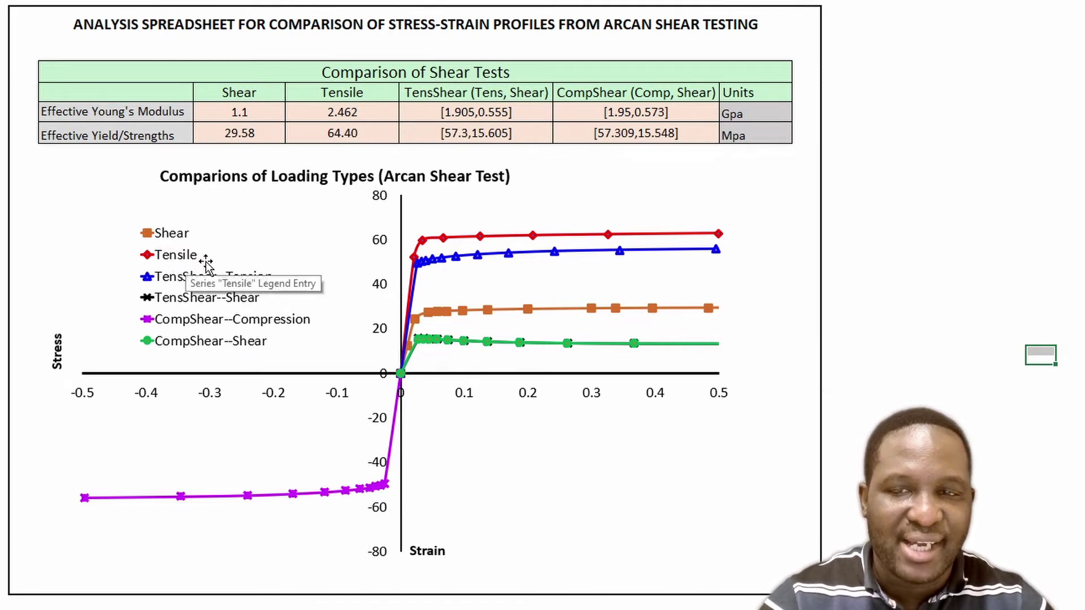
Examine the Shear, Tensile, TensShear and CompShear curves in the loading types comparison chart.
click(461, 306)
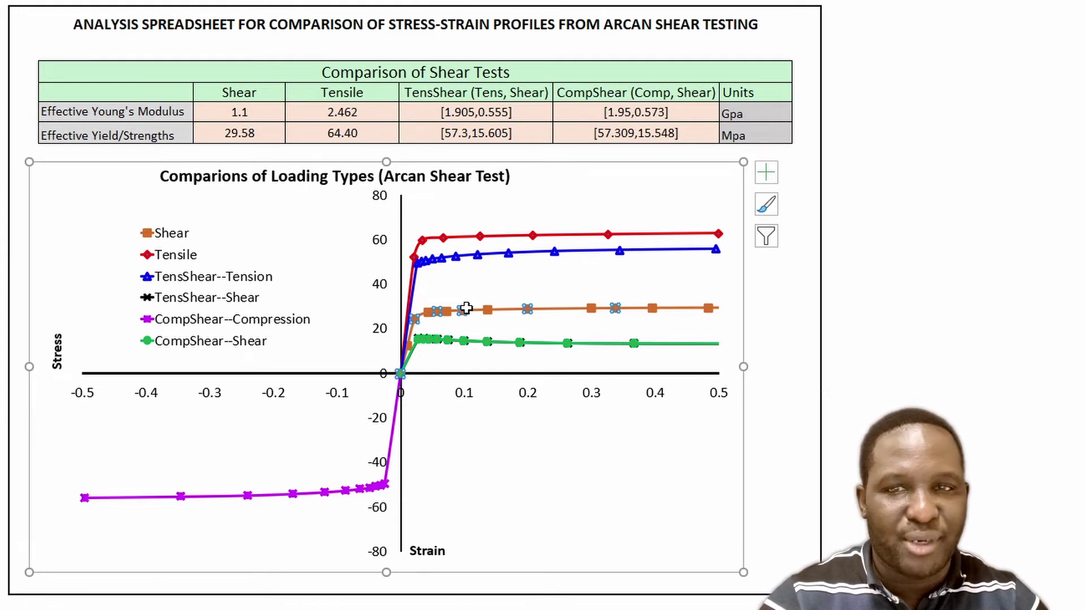
click(461, 238)
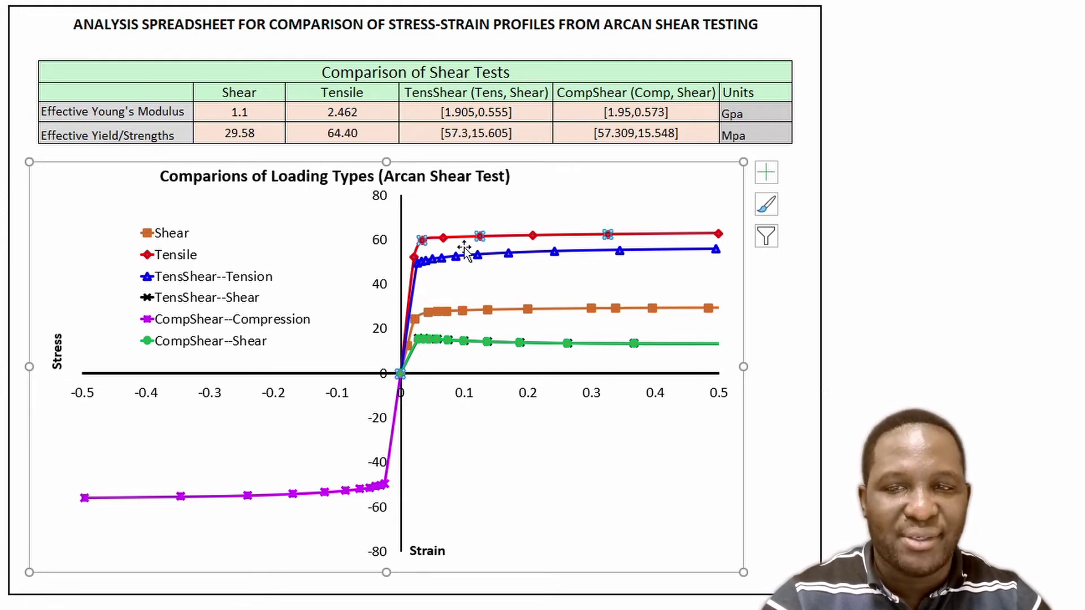
click(466, 256)
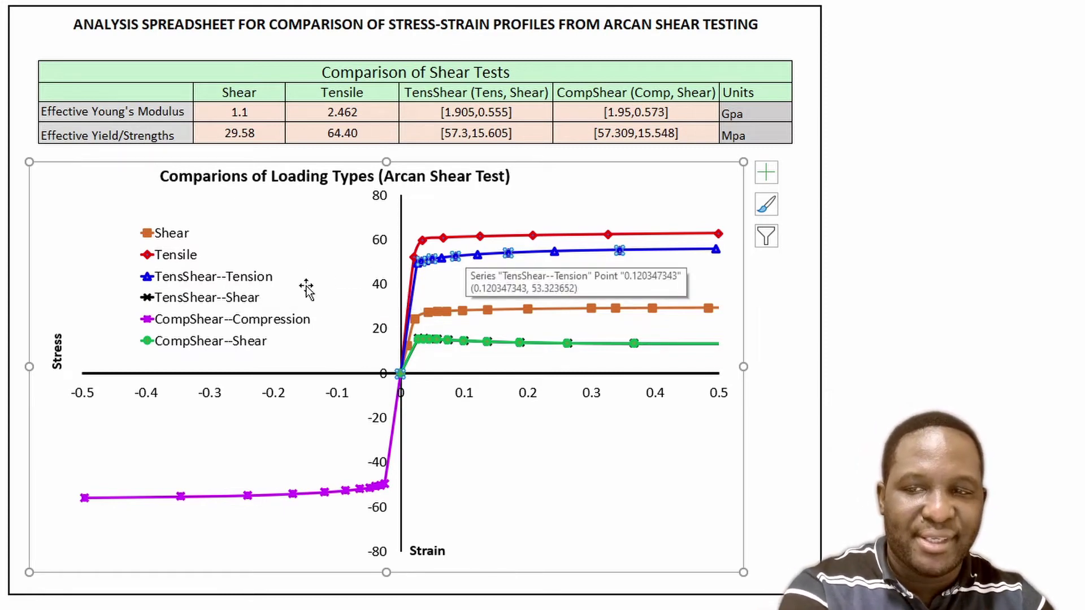
click(213, 298)
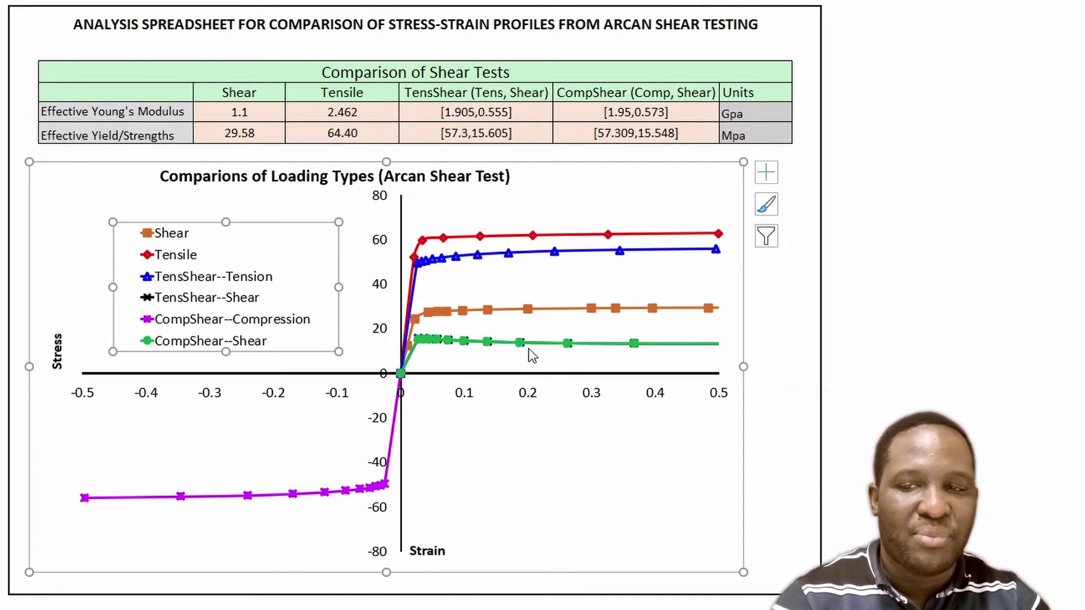
click(159, 328)
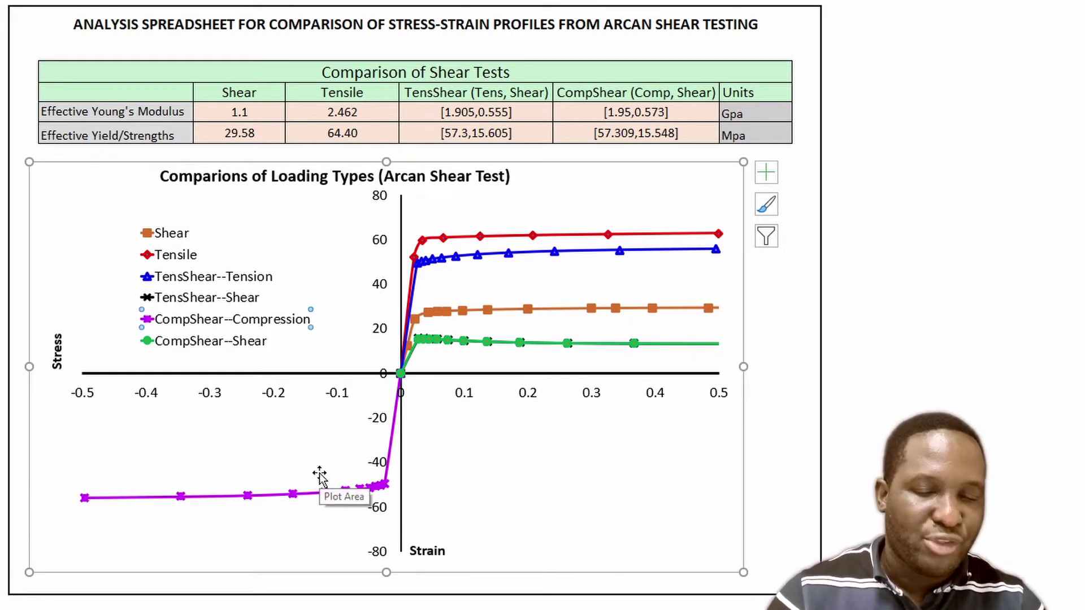
click(782, 343)
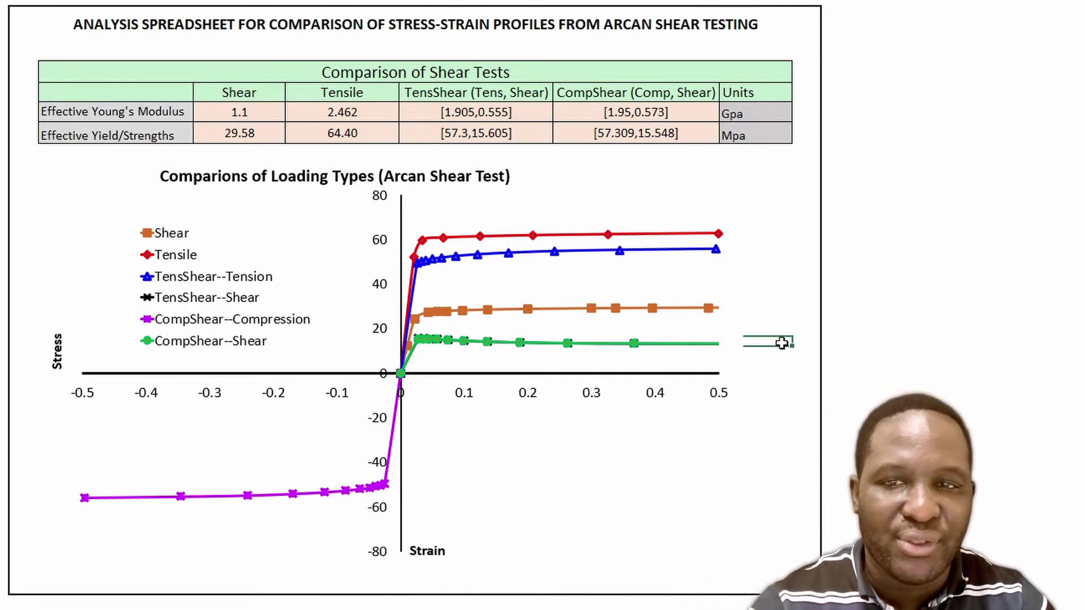
Compare the effective Young's modulus and yield strength entries of the four load cases in the Comparison of Shear Tests table.
click(242, 116)
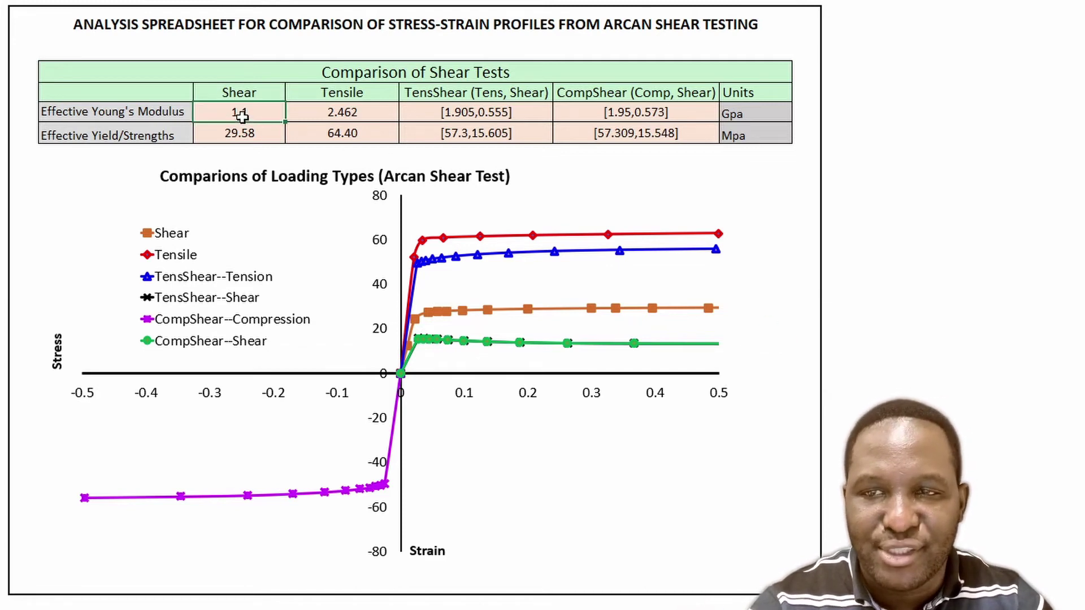
mouse_move(242, 112)
mouse_down()
mouse_move(413, 113)
mouse_move(339, 138)
mouse_move(356, 138)
mouse_up()
click(447, 112)
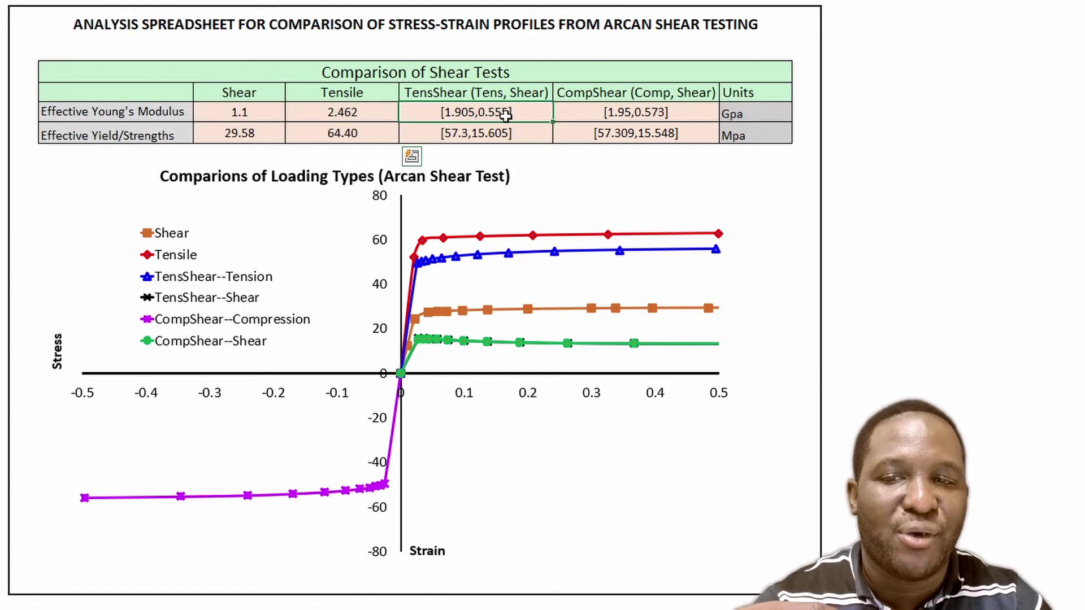
drag(506, 115, 581, 145)
click(480, 105)
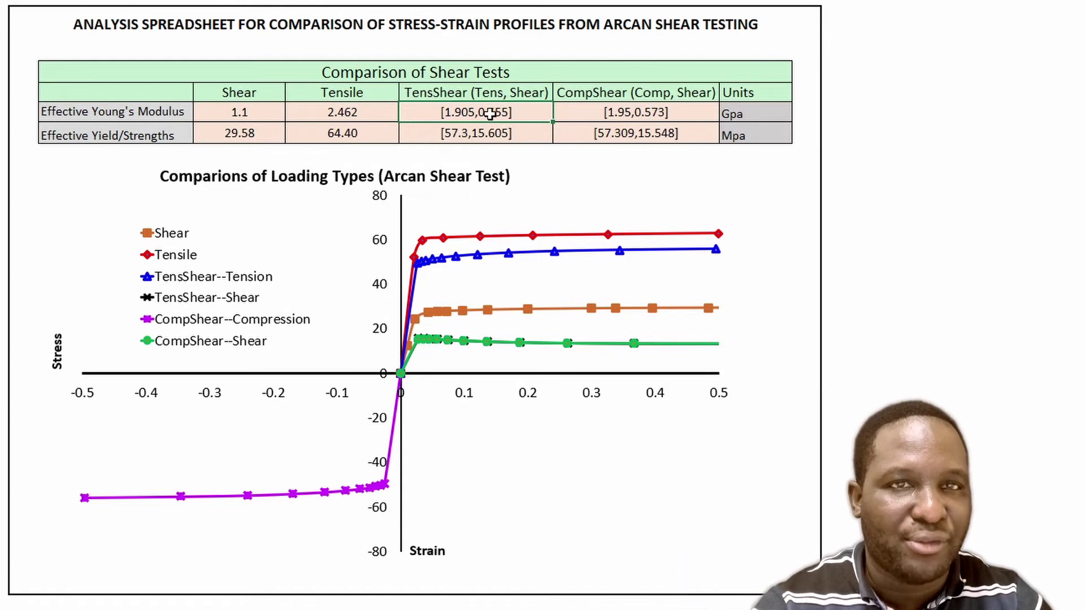
click(473, 135)
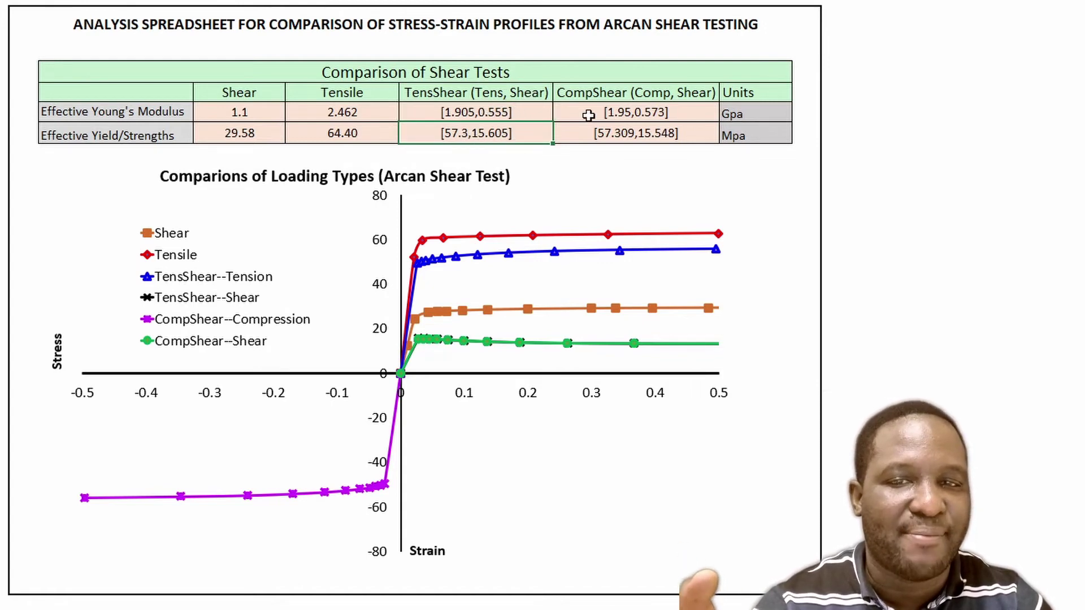
click(610, 113)
click(648, 133)
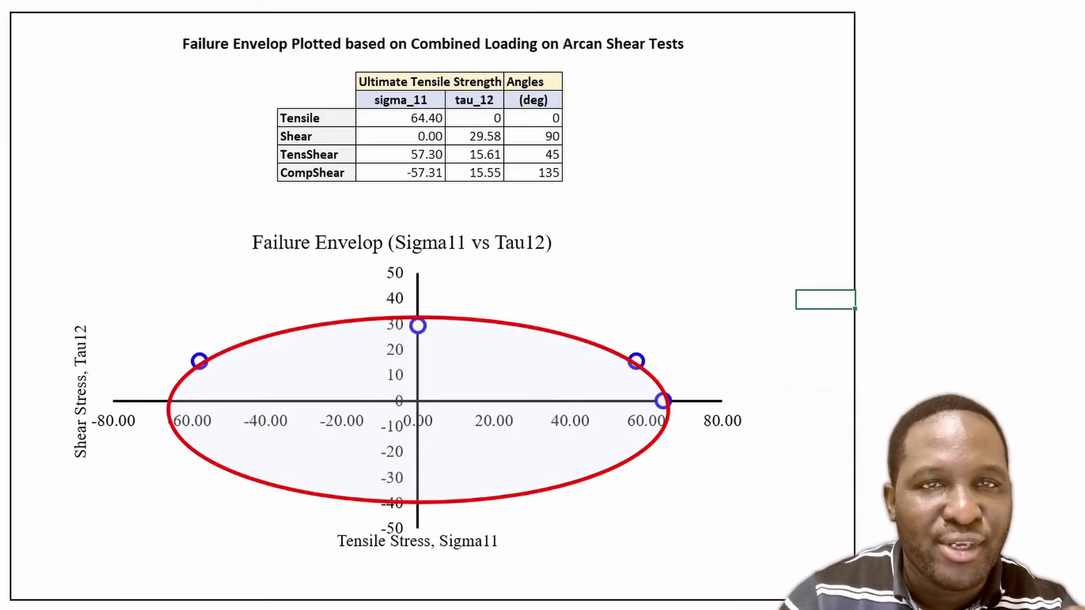
Examine the Tensile row's sigma_11, tau_12 and angle entries in the failure envelope strength table.
click(320, 118)
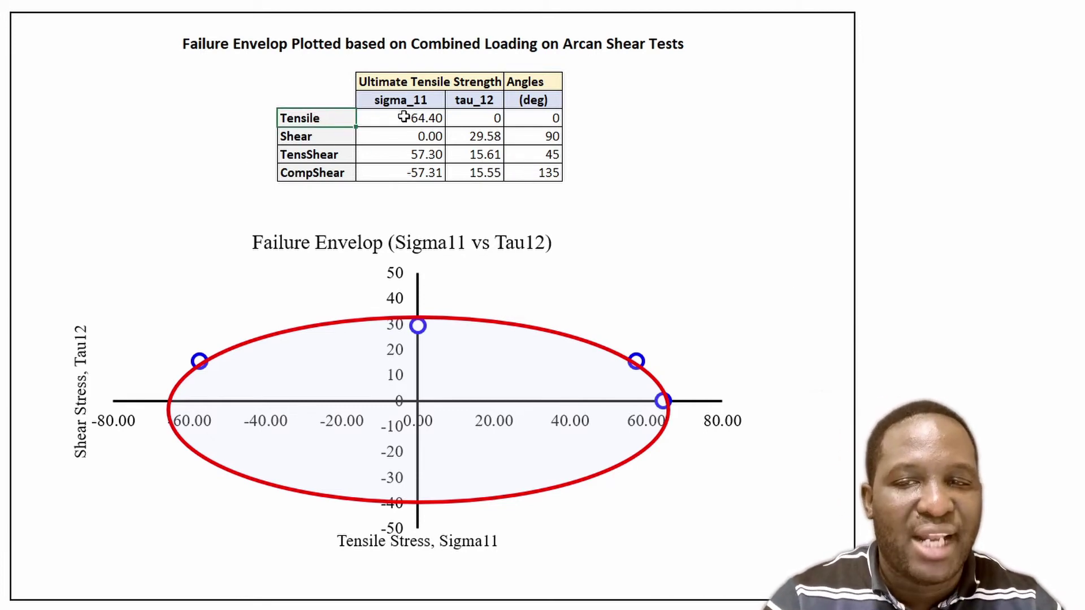
click(417, 117)
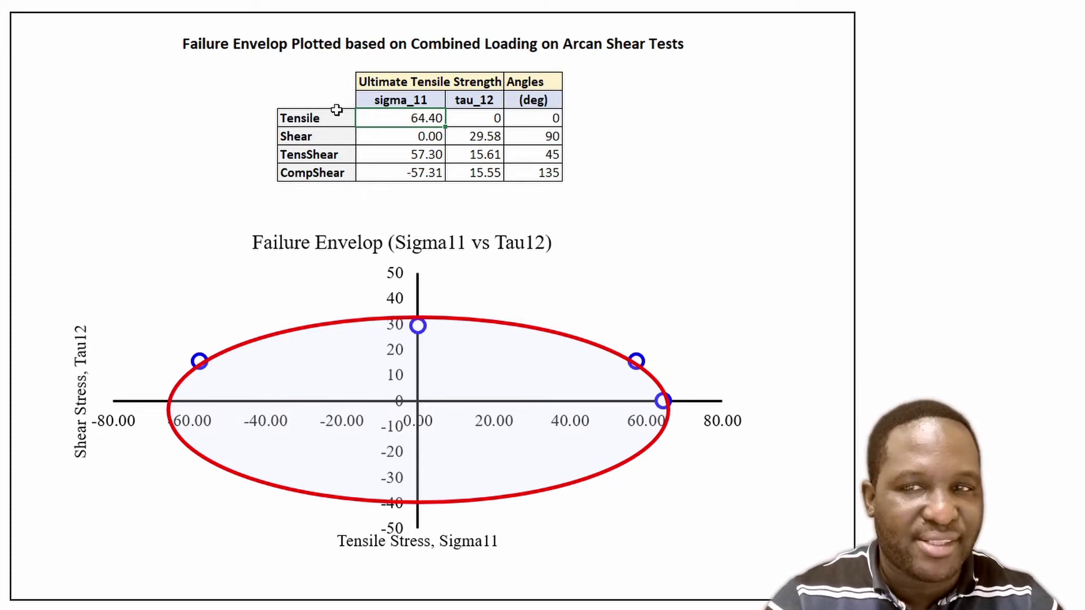
click(316, 117)
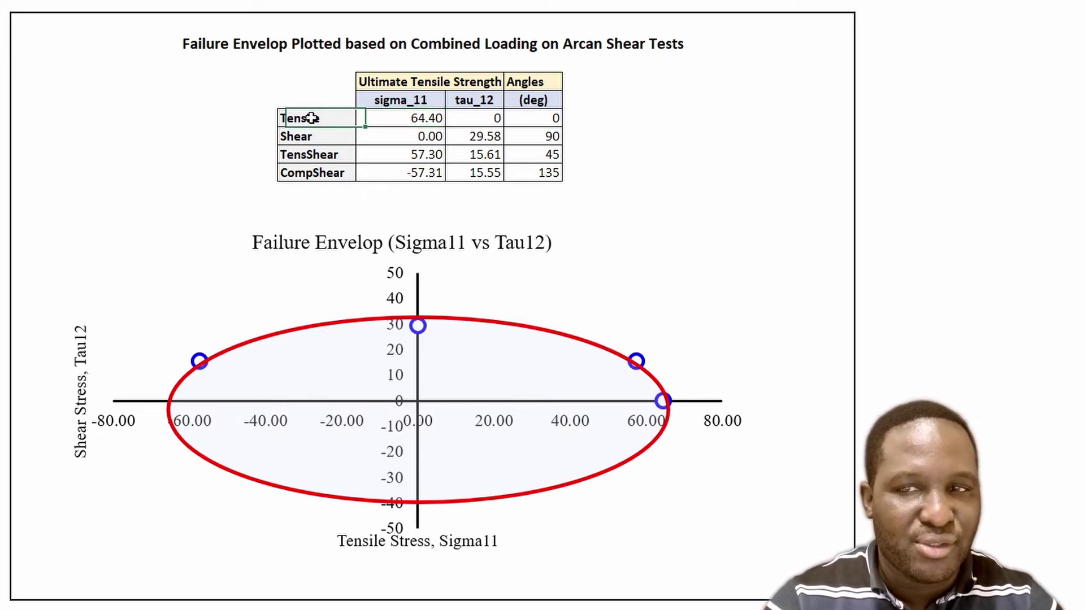
click(418, 115)
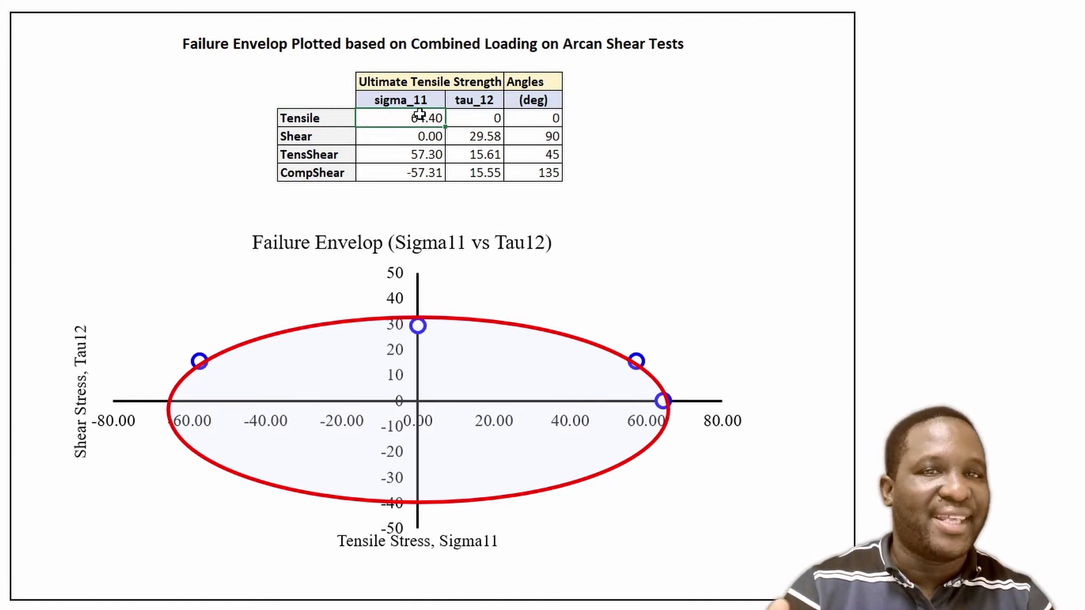
click(484, 113)
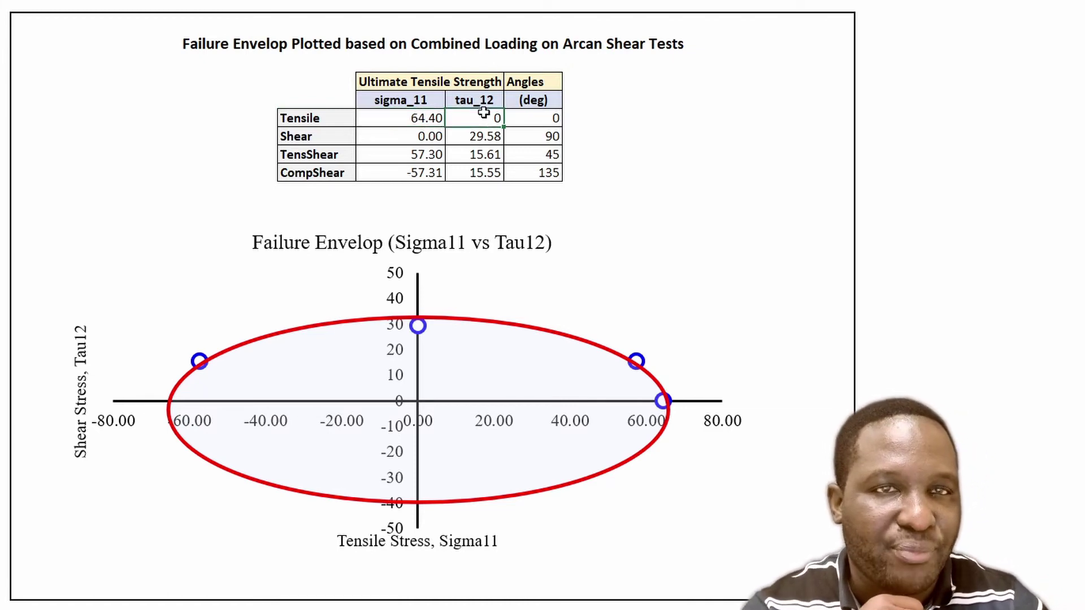
click(534, 112)
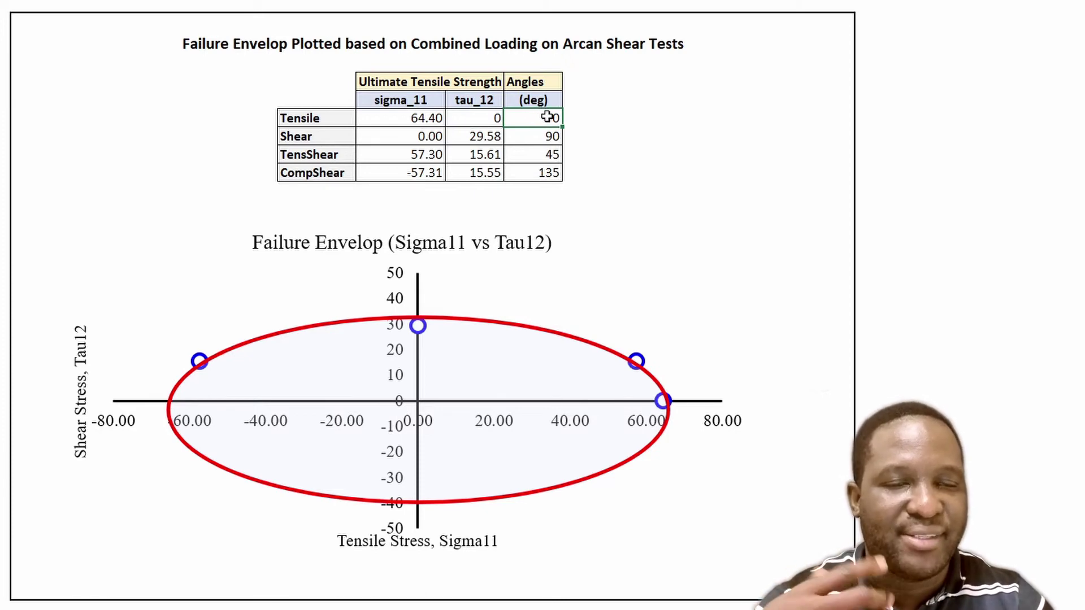